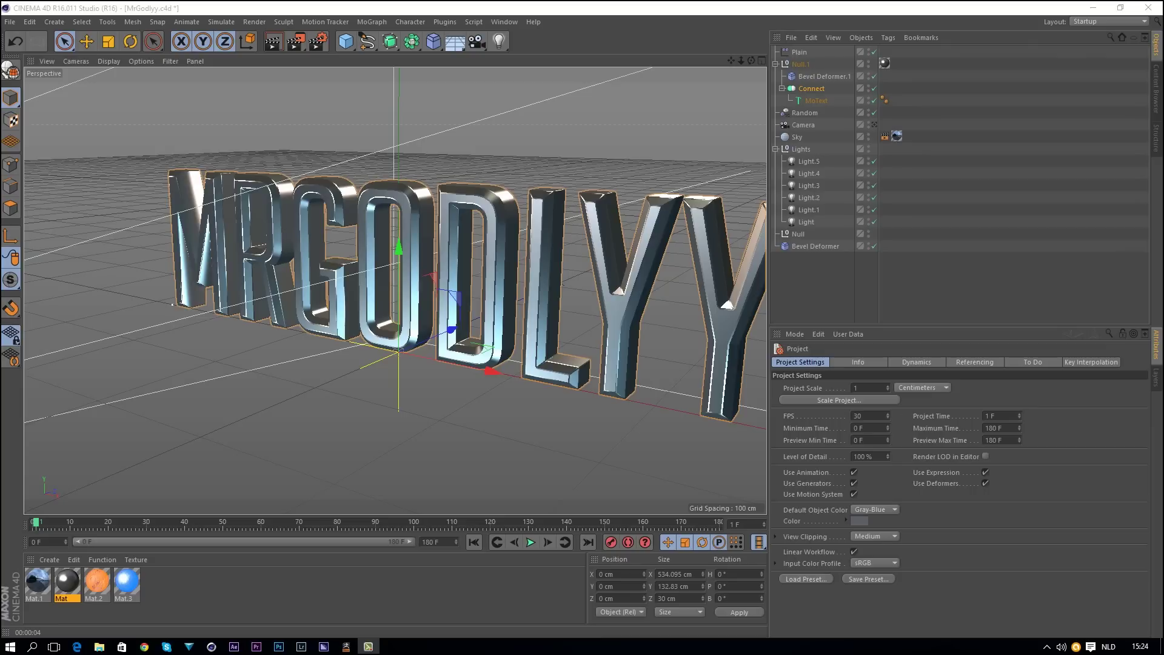
# - Create a new empty project and add a MoText object to it
pyautogui.click(8, 26)
pyautogui.click(24, 42)
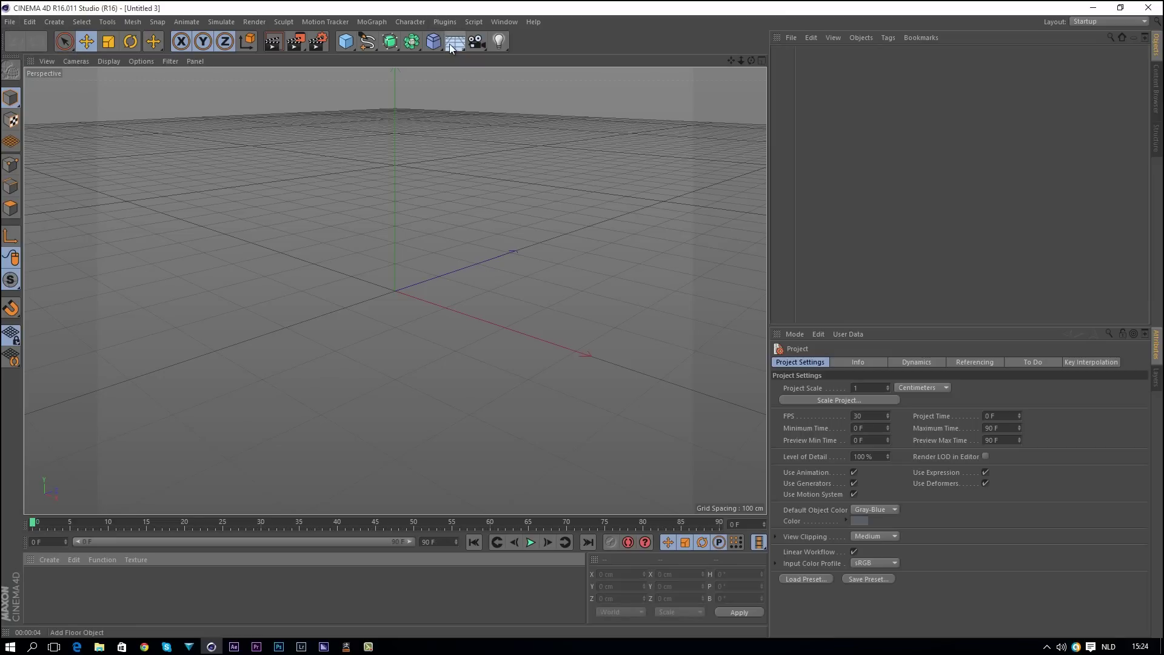
pyautogui.click(379, 23)
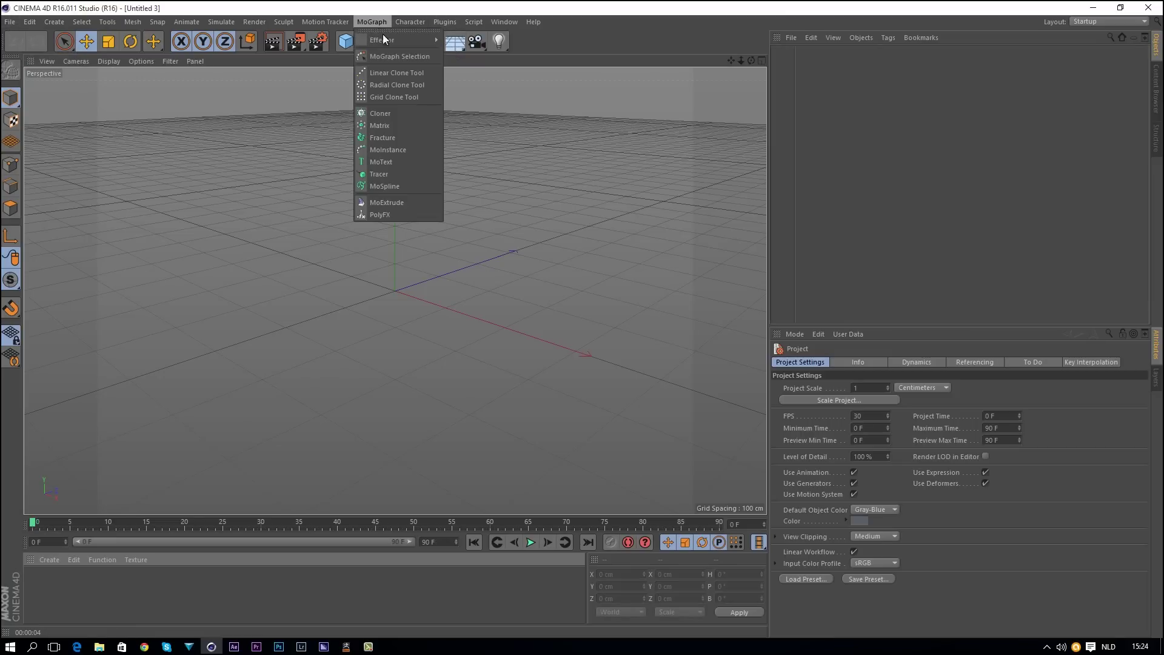
pyautogui.click(391, 163)
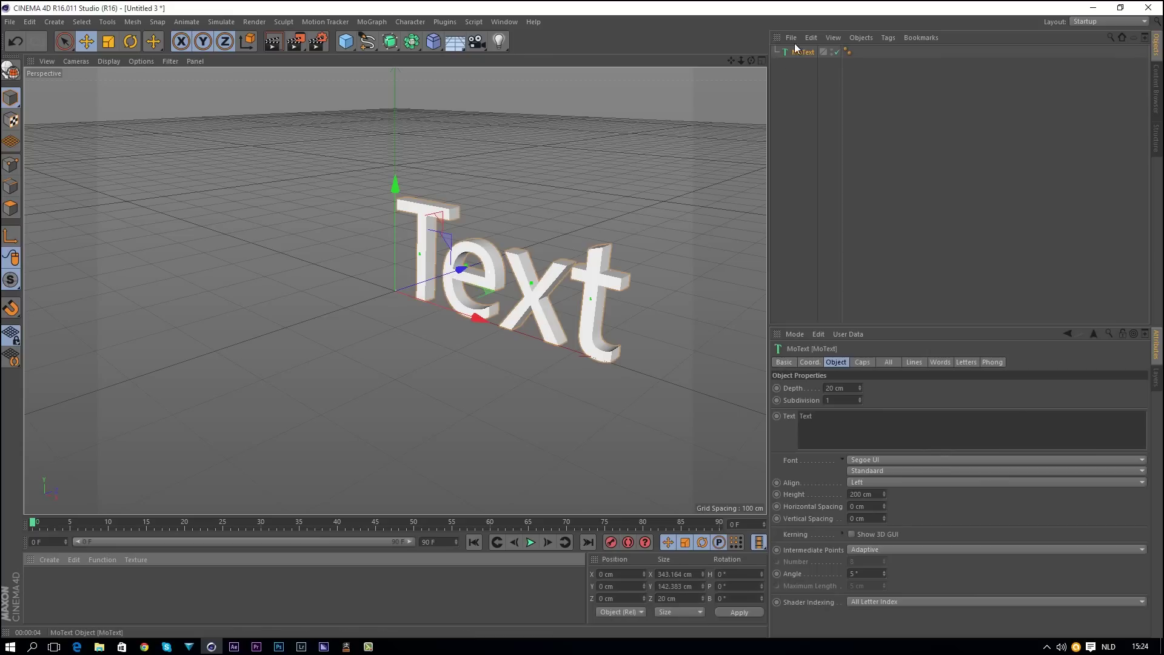
# - Set the MoText alignment to Middle and replace its text with "Mrgodlyy"
pyautogui.click(864, 482)
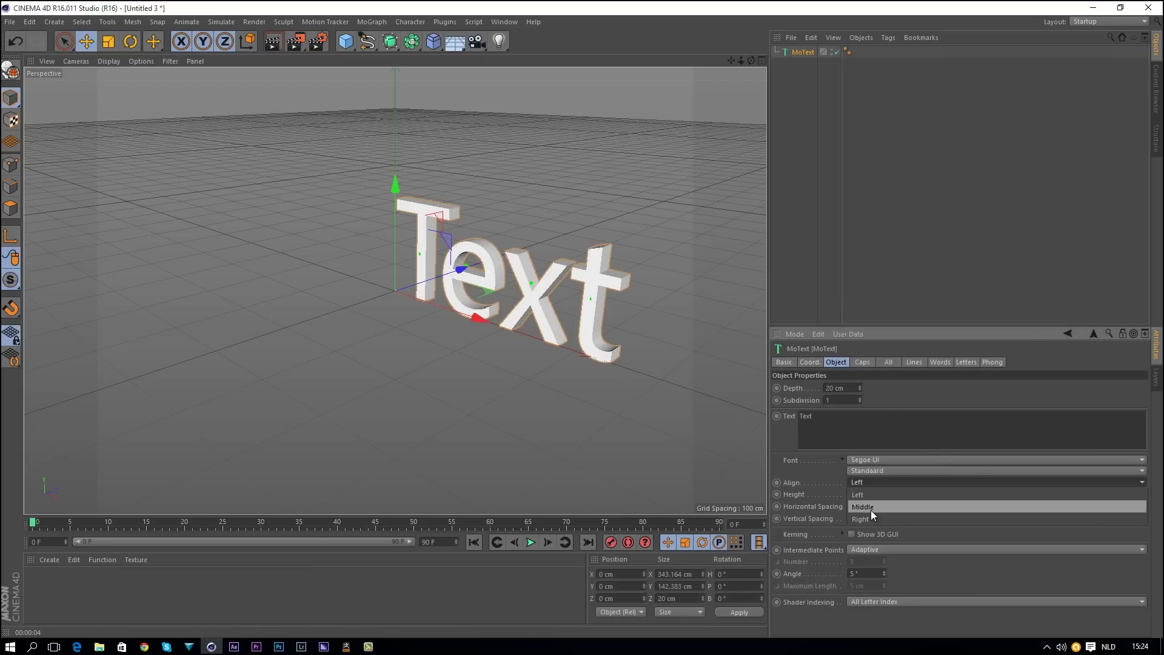
pyautogui.click(871, 510)
pyautogui.click(854, 424)
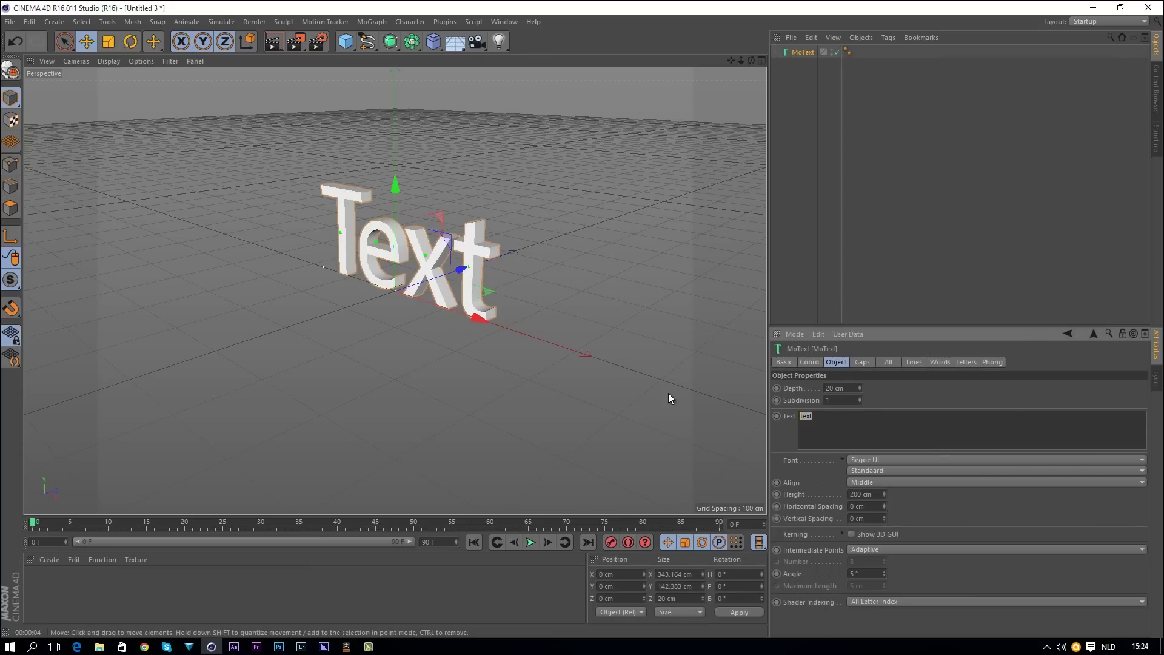
pyautogui.write('Mrgodlyy')
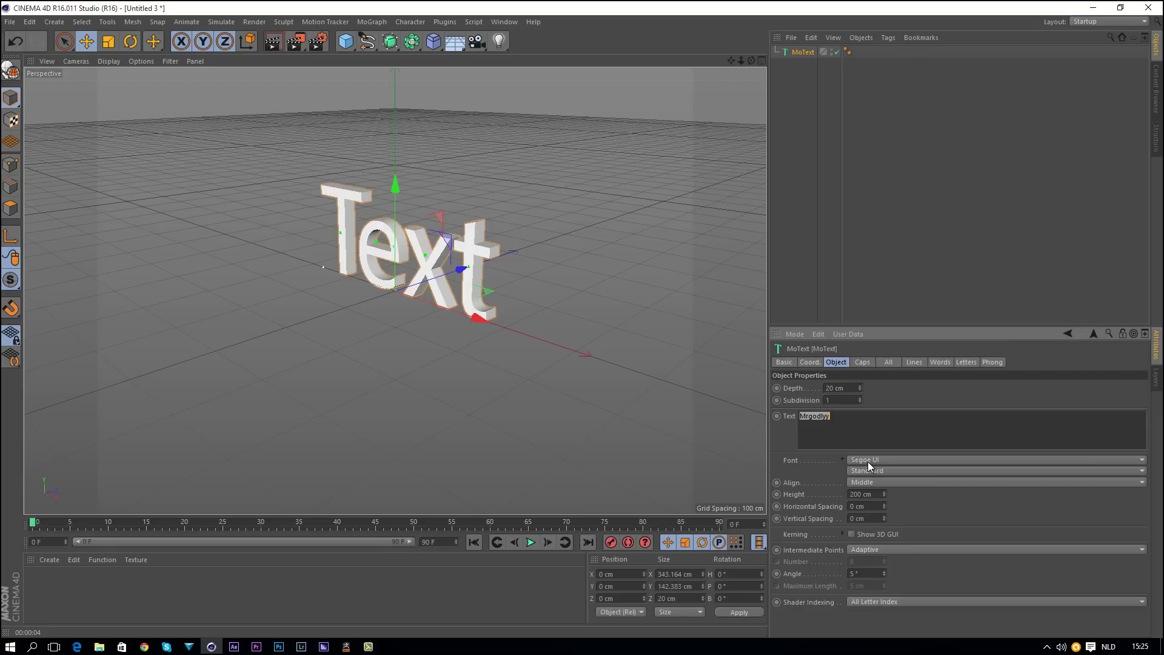
pyautogui.click(868, 461)
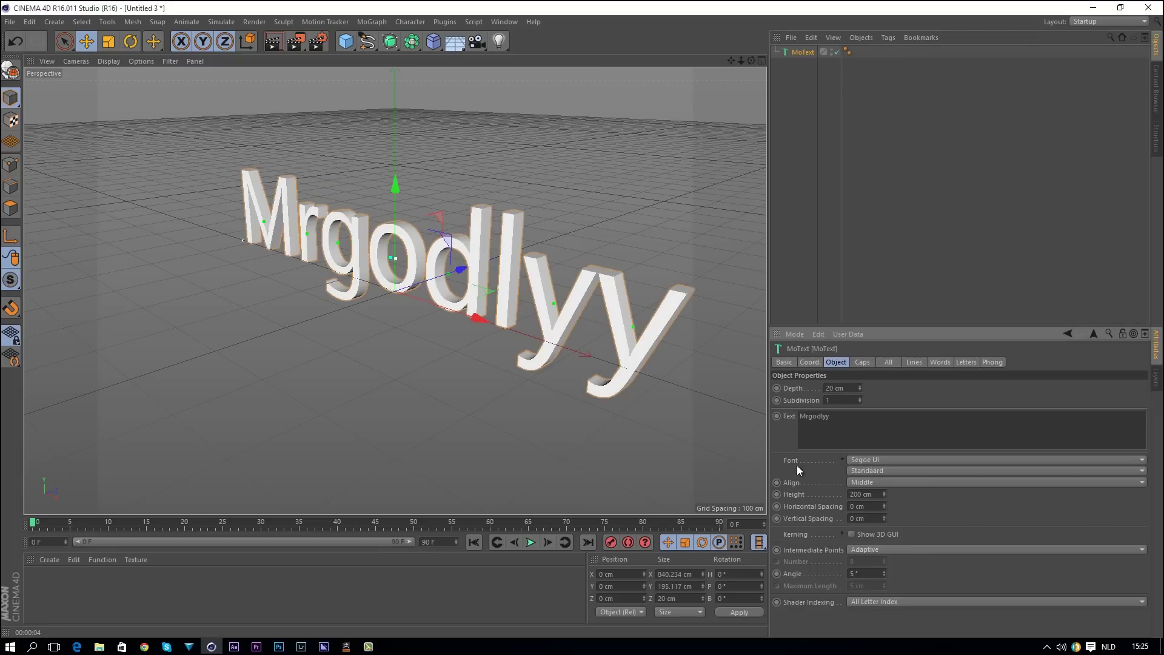
# - Change the MoText font to BigNoodleTitling in the Regular style
pyautogui.click(871, 459)
pyautogui.scroll(20, 877, 456)
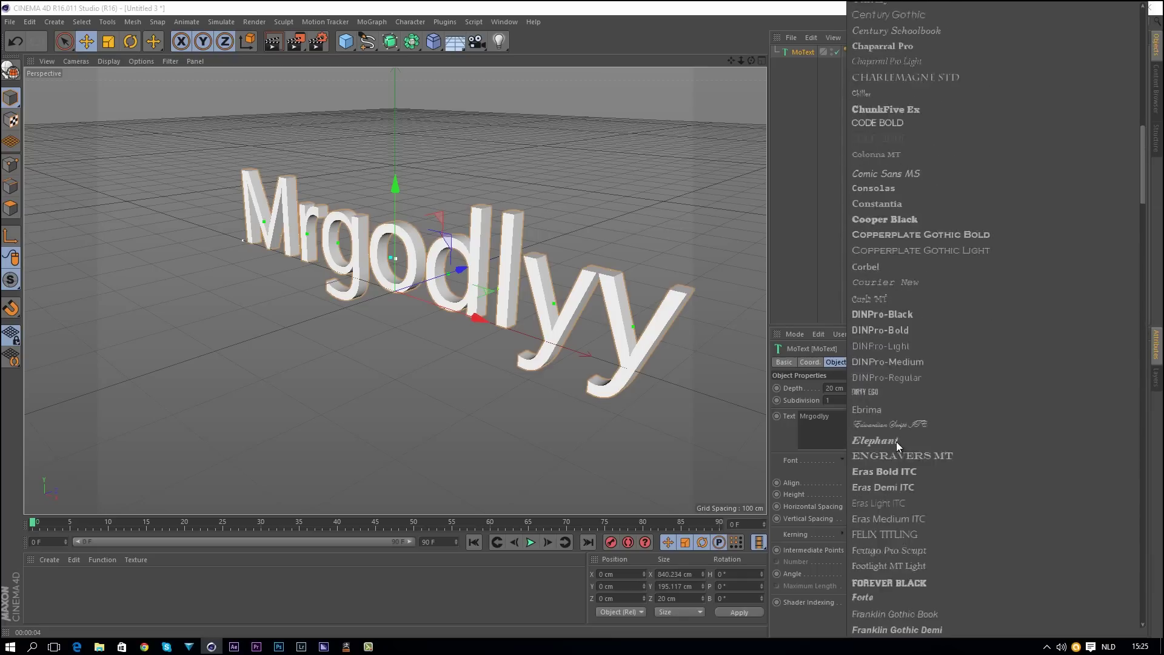
pyautogui.scroll(12, 906, 237)
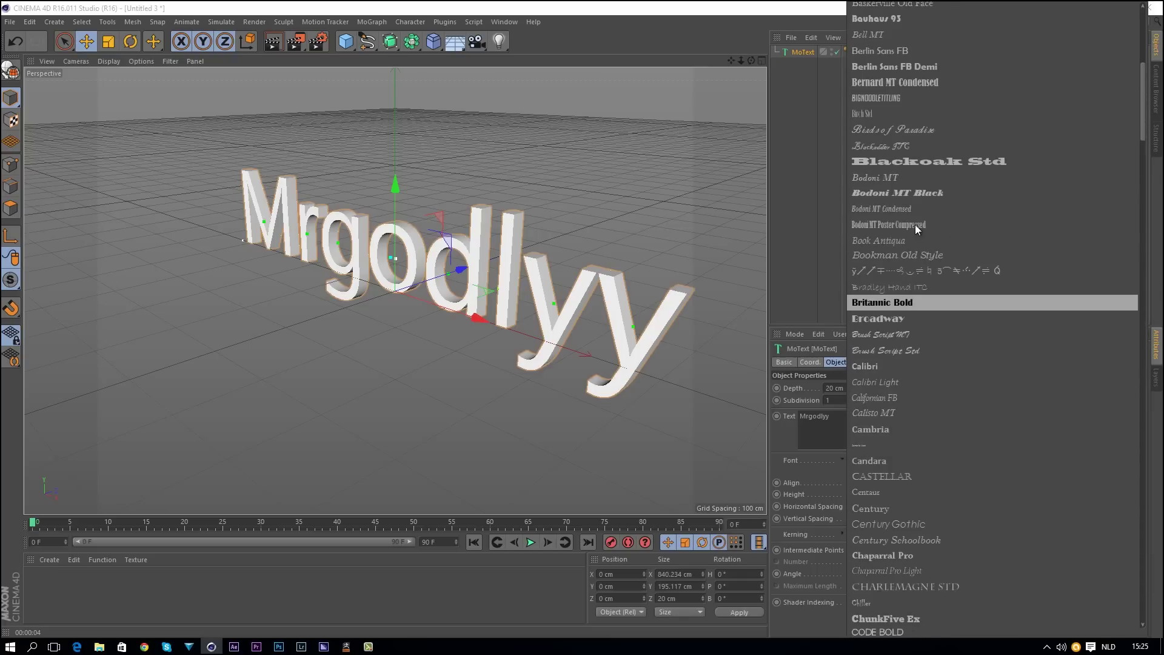
pyautogui.click(876, 98)
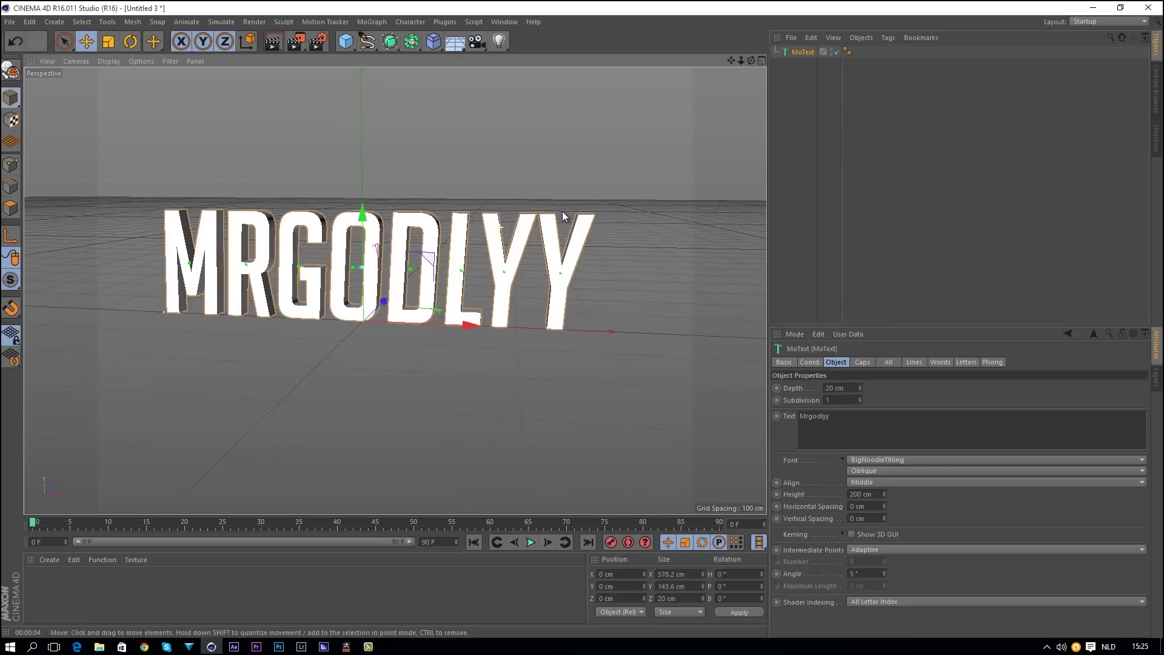
pyautogui.click(861, 471)
pyautogui.click(864, 484)
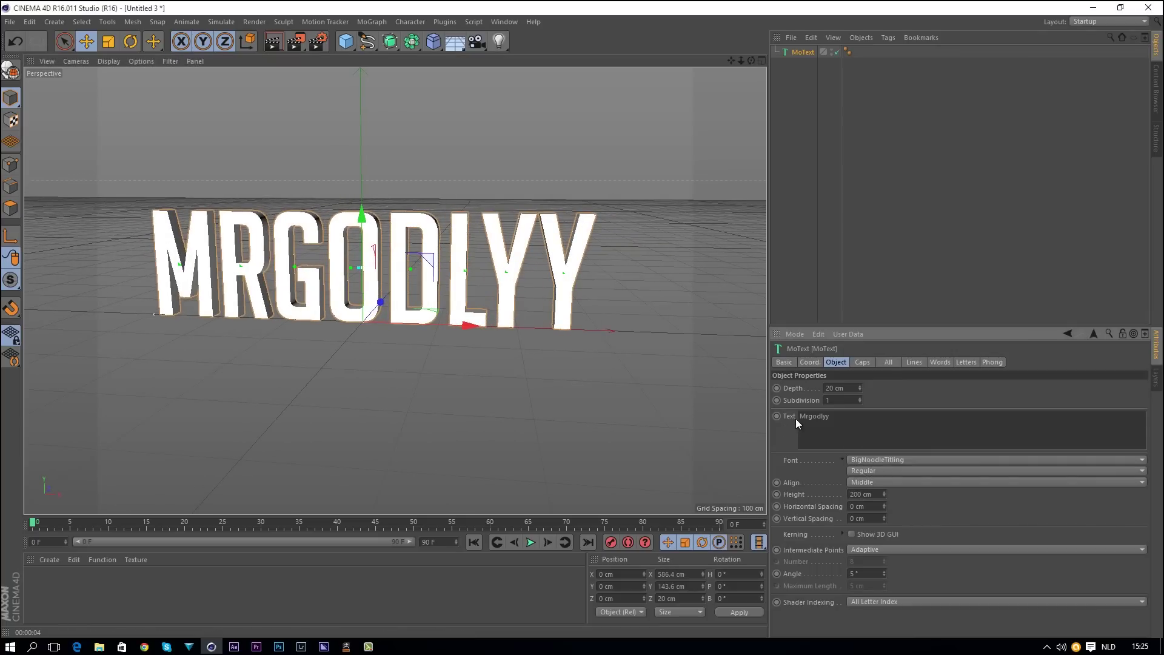
# - Set the MoText extrusion depth to 40 cm
pyautogui.moveTo(847, 388); pyautogui.dragTo(780, 388)
pyautogui.write('40')
pyautogui.press('Return')
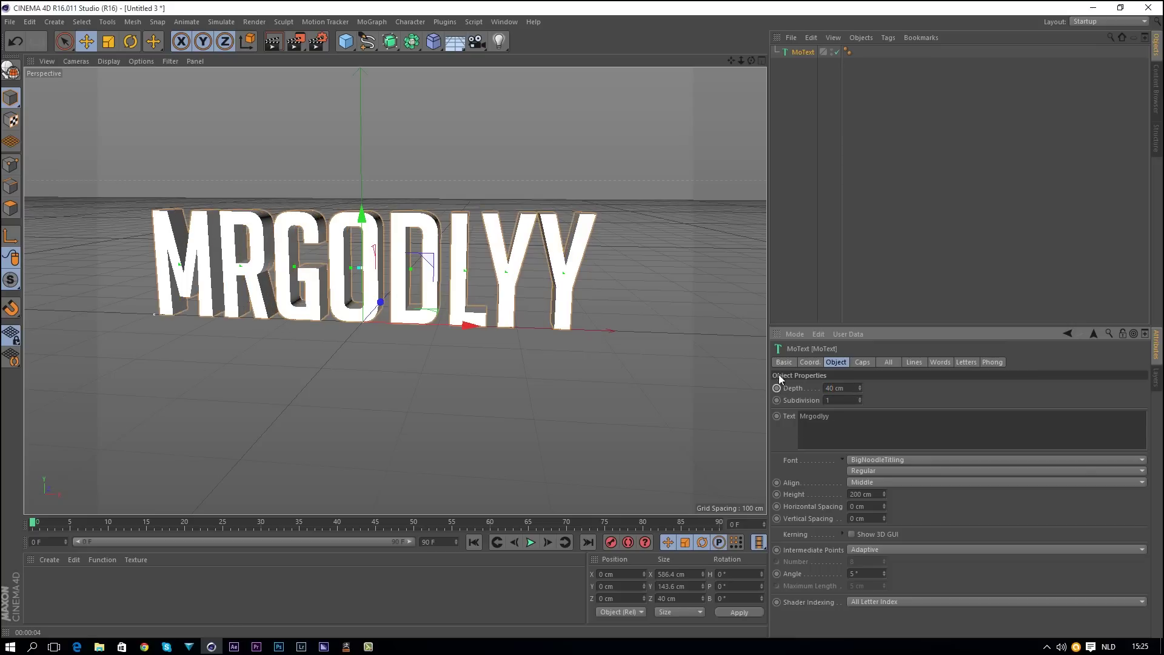
# - Set both the start and end caps of the MoText to Fillet Cap and enable Constrain
pyautogui.keyDown('alt'); pyautogui.moveTo(572, 278); pyautogui.dragTo(526, 256); pyautogui.keyUp('alt')
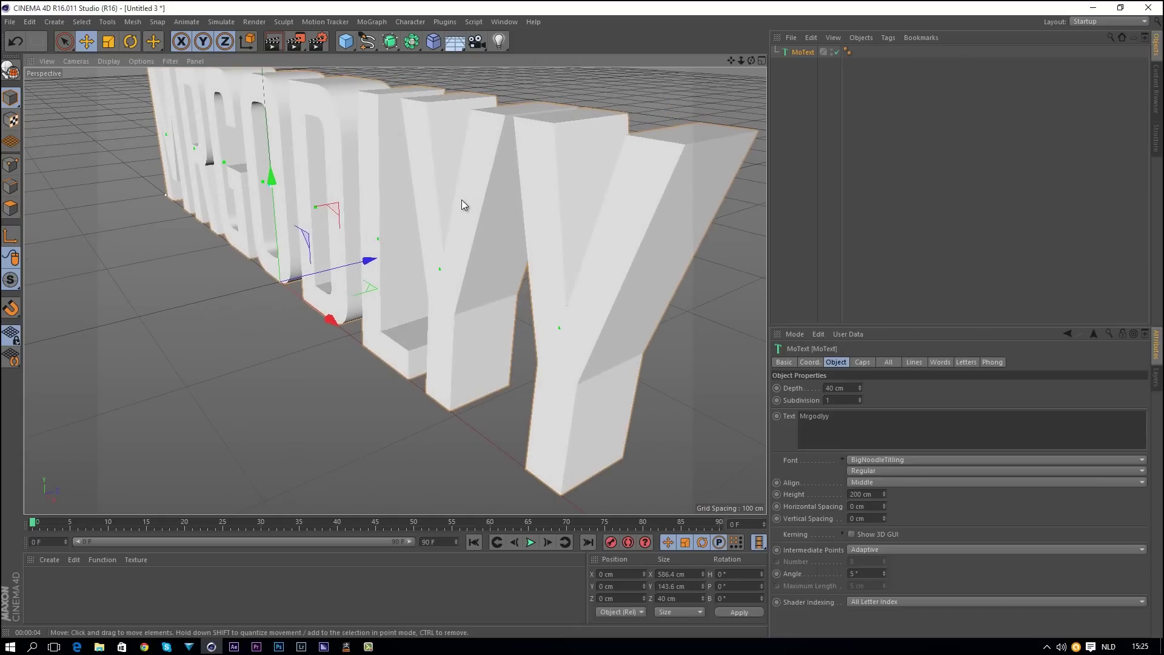
pyautogui.keyDown('alt'); pyautogui.moveTo(465, 200); pyautogui.dragTo(684, 334); pyautogui.keyUp('alt')
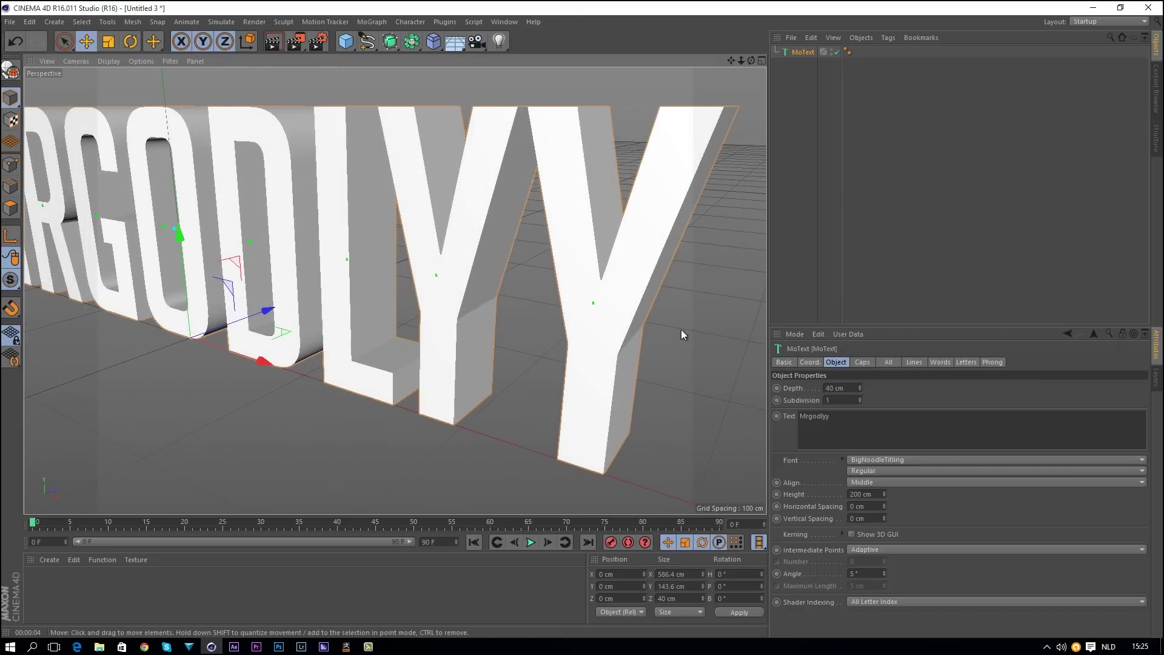
pyautogui.click(857, 362)
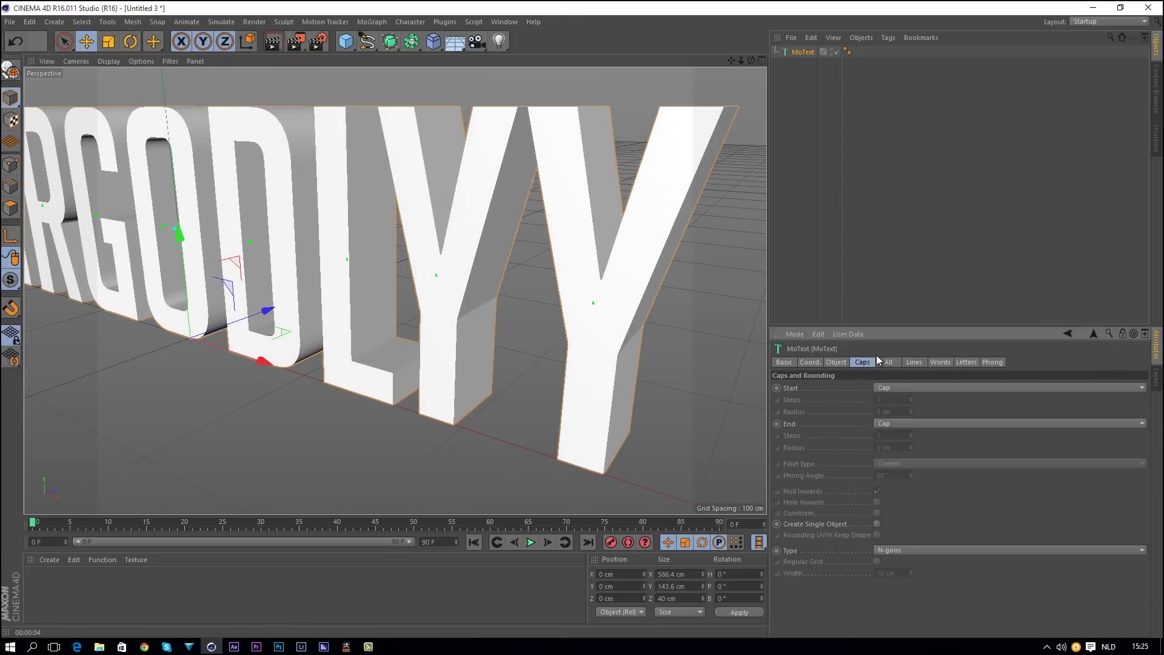
pyautogui.click(885, 388)
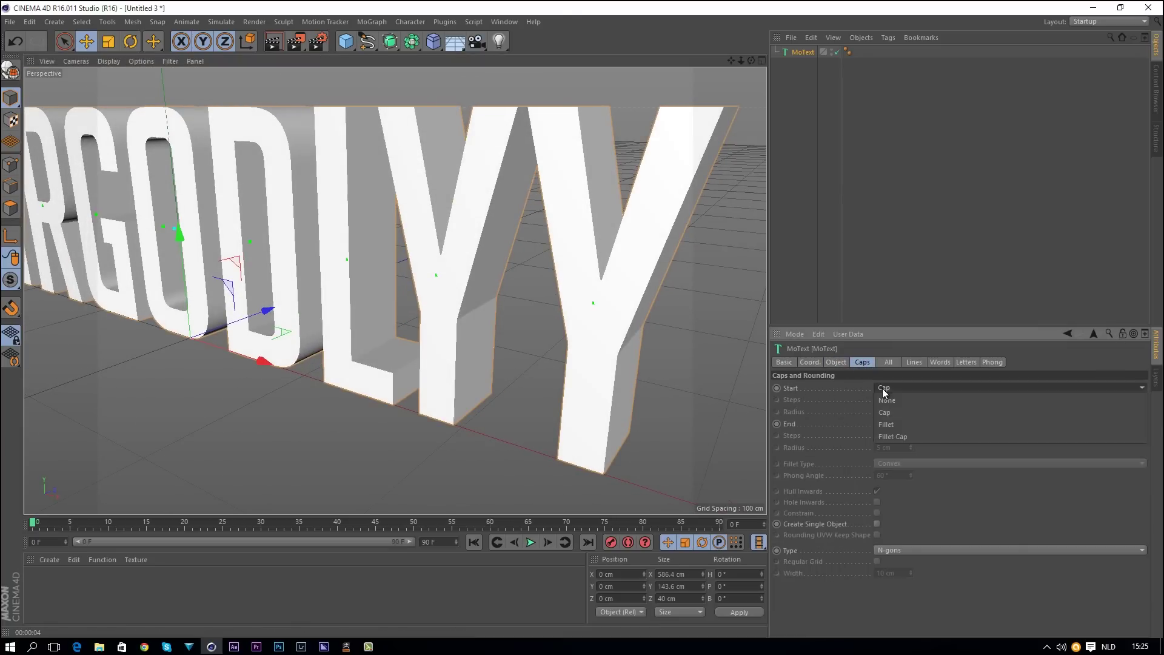
pyautogui.click(887, 437)
pyautogui.click(892, 423)
pyautogui.click(890, 472)
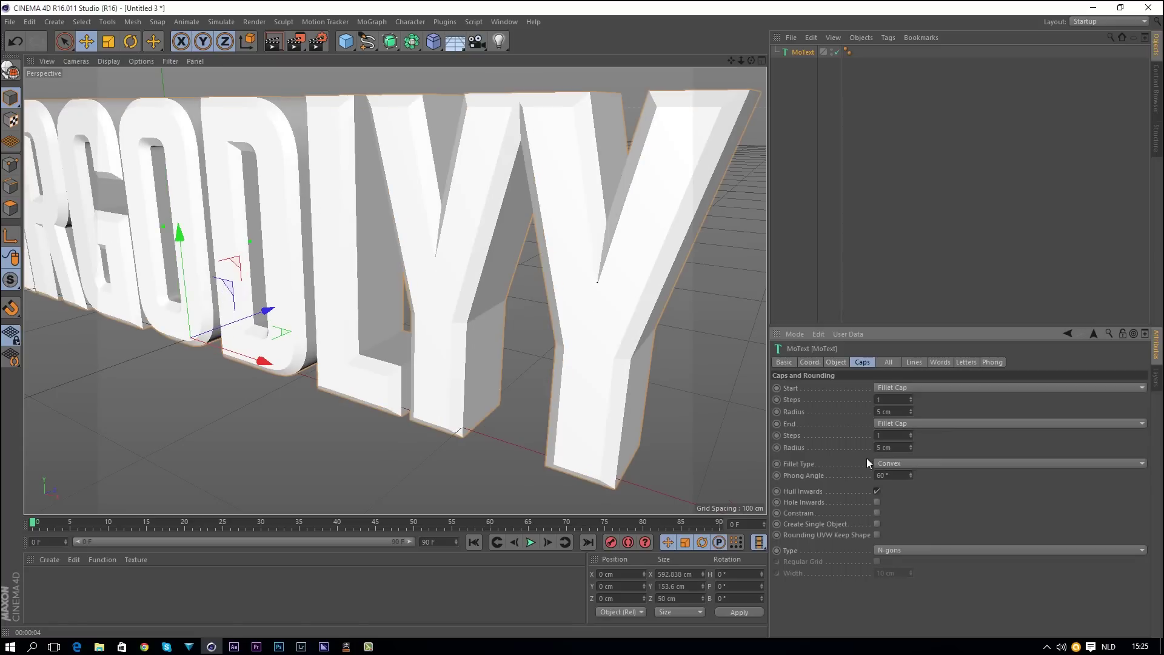
pyautogui.keyDown('alt'); pyautogui.moveTo(587, 334); pyautogui.dragTo(620, 272); pyautogui.keyUp('alt')
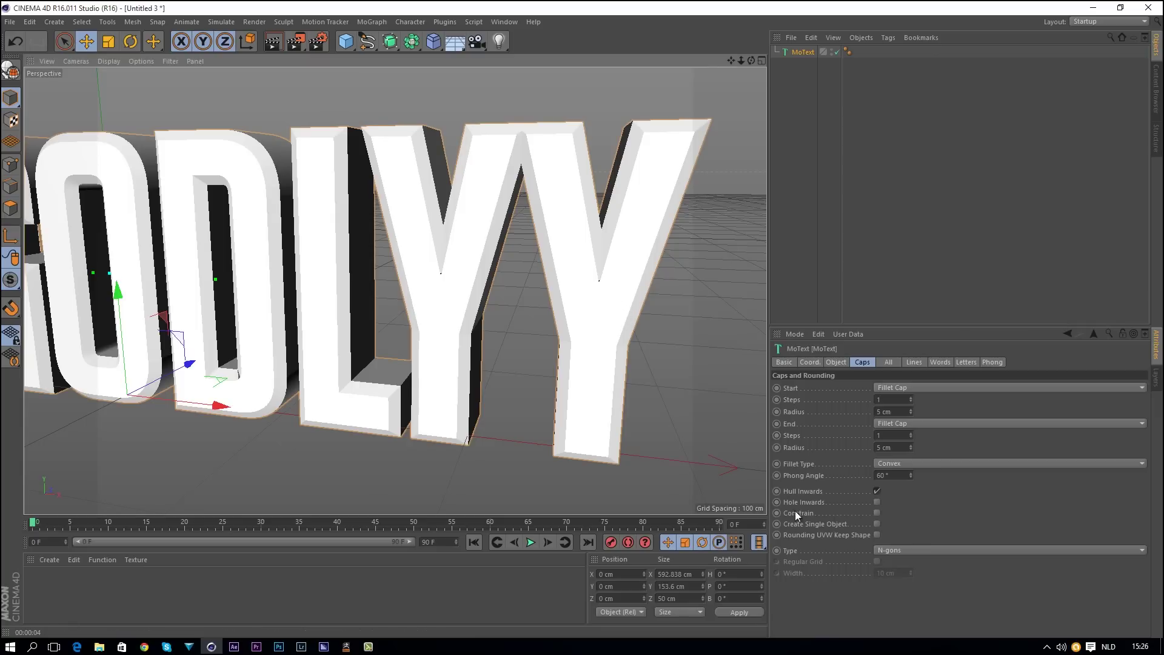
pyautogui.click(876, 513)
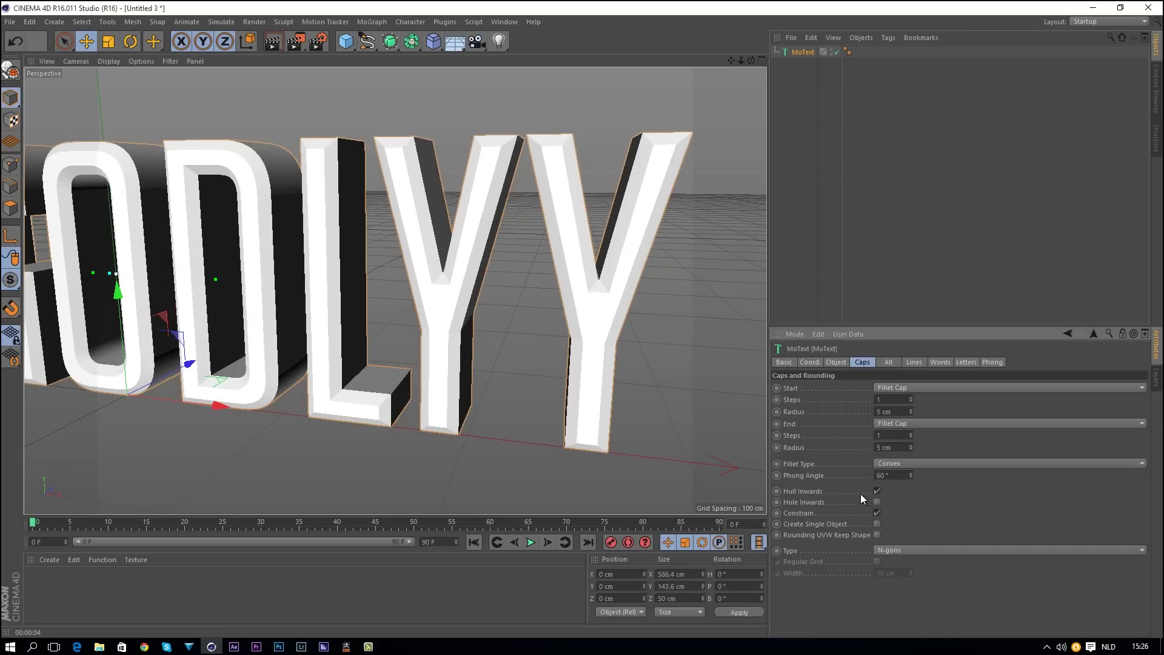
# - Set the start and end fillet radius of the MoText caps to 2 cm
pyautogui.keyDown('alt'); pyautogui.moveTo(632, 348); pyautogui.dragTo(521, 292); pyautogui.keyUp('alt')
pyautogui.scroll(10, 522, 292)
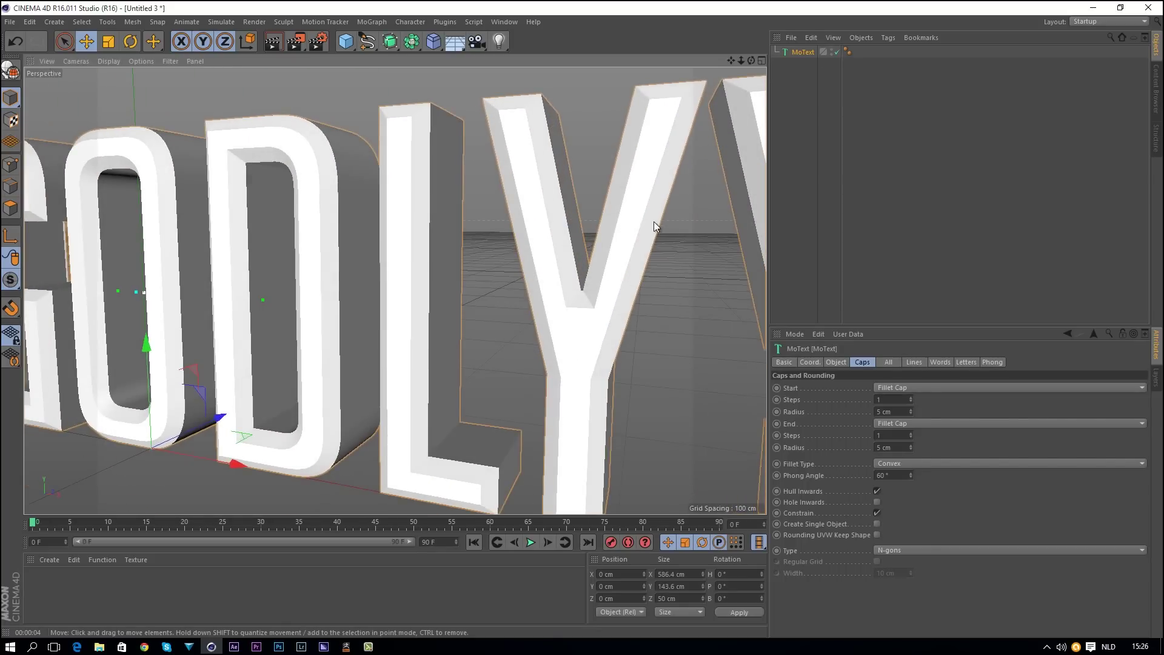
pyautogui.click(890, 411)
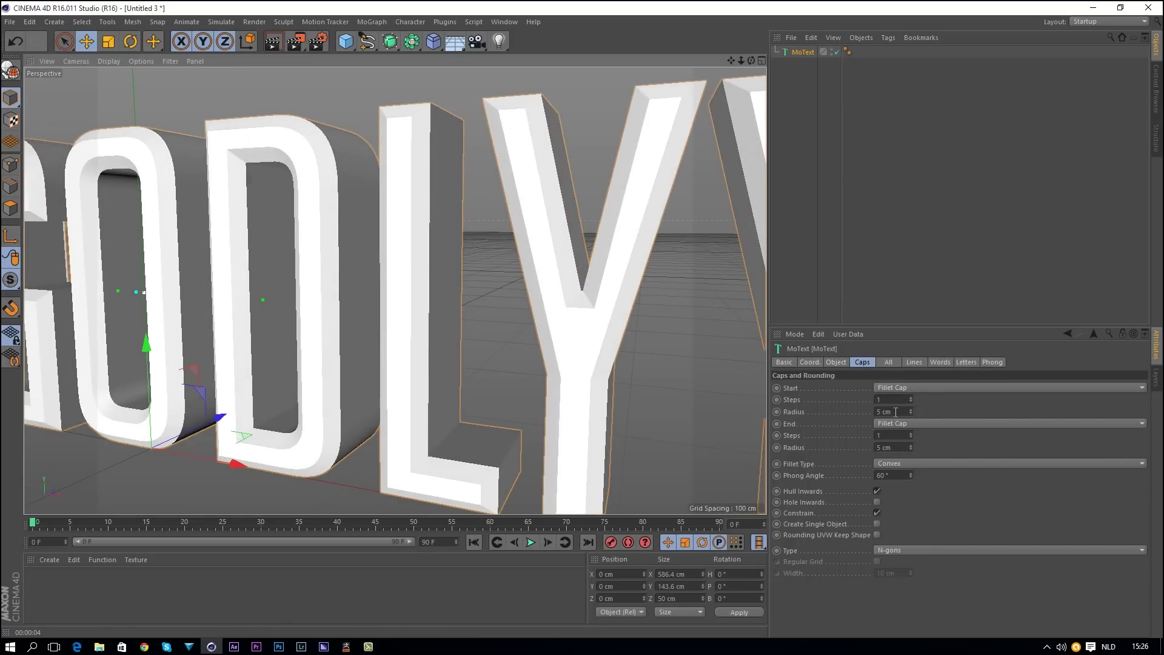
pyautogui.write('2')
pyautogui.press('Return')
pyautogui.click(878, 448)
pyautogui.write('2')
pyautogui.press('Return')
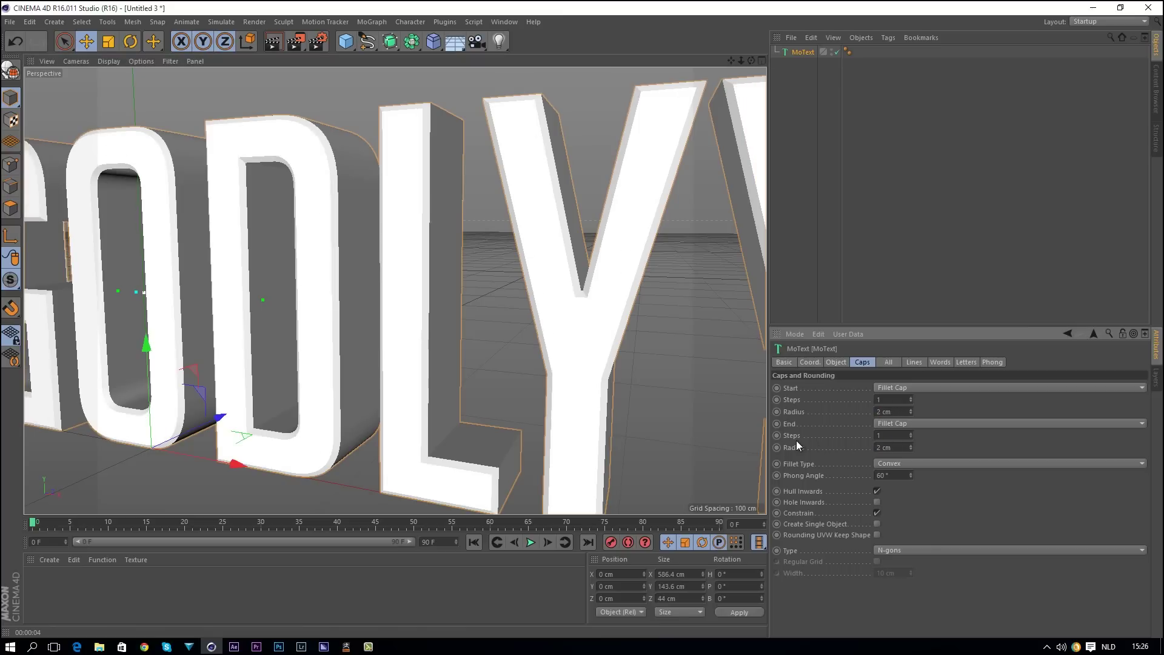
# - Reduce the MoText cap fillet radius to 1 cm at both start and end
pyautogui.click(894, 412)
pyautogui.write('1')
pyautogui.press('Return')
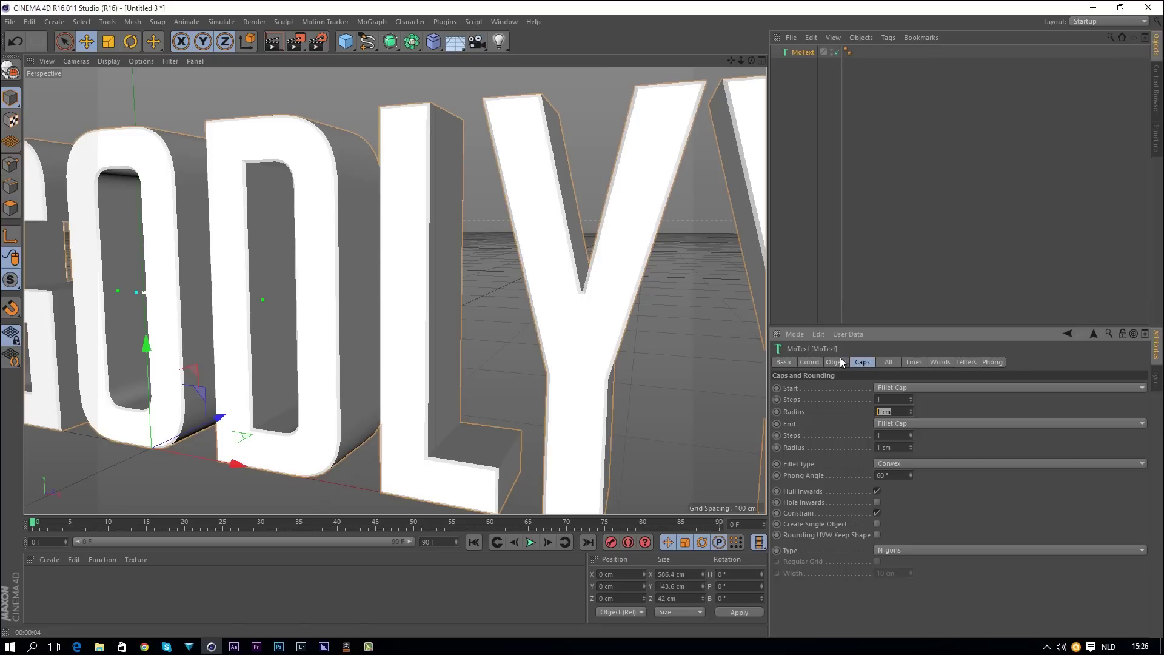
# - Try a much smaller 0.2 cm fillet radius on the start and end caps of the MoText
pyautogui.write('0.2')
pyautogui.press('Tab')
pyautogui.press('Tab')
pyautogui.press('Return')
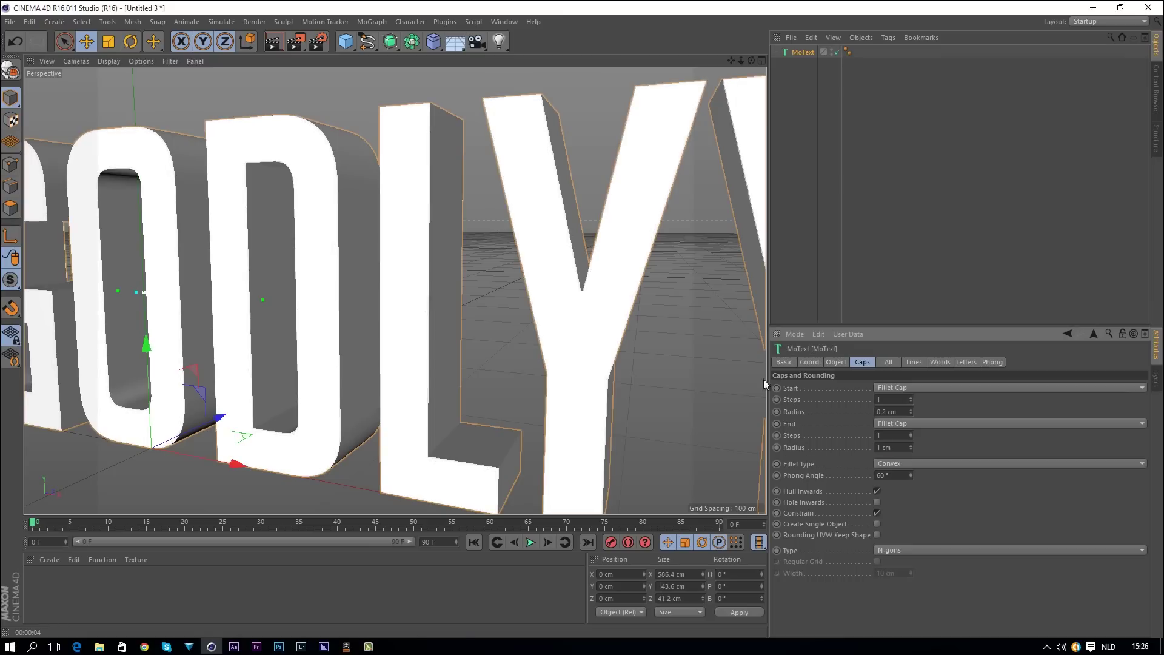
pyautogui.write('0.2')
pyautogui.press('Return')
# - Set the start and end cap radius of the MoText to 5 cm
pyautogui.click(891, 412)
pyautogui.write('5')
pyautogui.press('Return')
pyautogui.click(890, 448)
pyautogui.write('5')
pyautogui.press('Return')
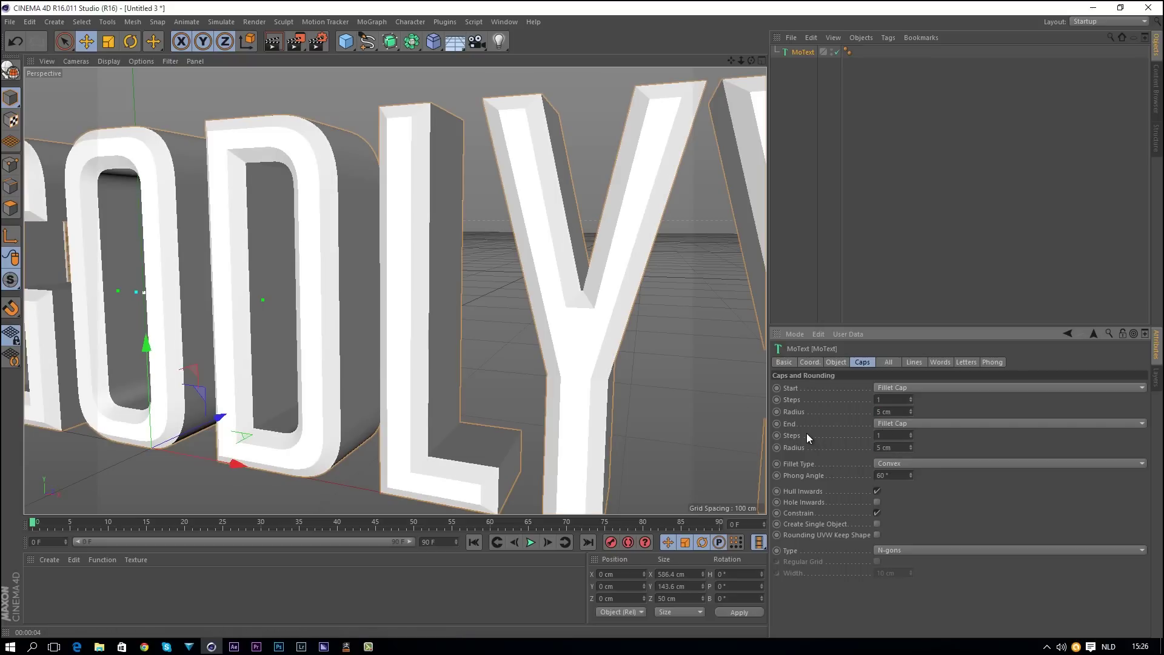
# - Add a Bevel Deformer to the scene and arrange the object hierarchy so it sits below the MoText
pyautogui.press('h')
pyautogui.keyDown('alt'); pyautogui.moveTo(546, 322); pyautogui.dragTo(510, 273); pyautogui.keyUp('alt')
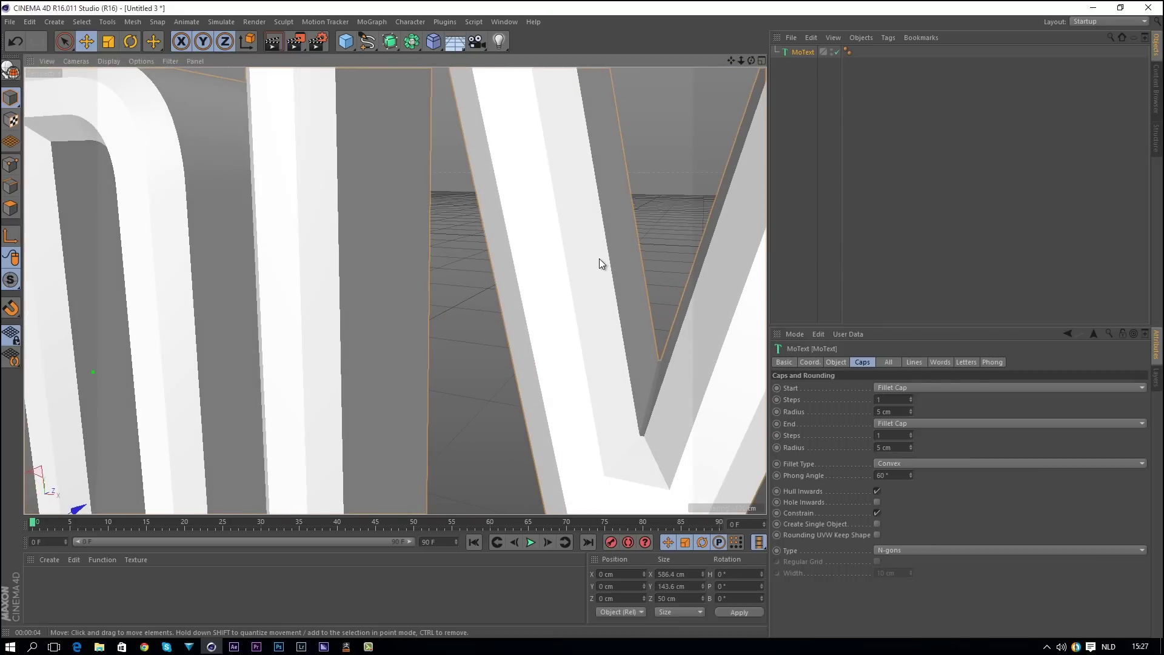
pyautogui.keyDown('alt'); pyautogui.moveTo(602, 271); pyautogui.dragTo(523, 280, button='right'); pyautogui.keyUp('alt')
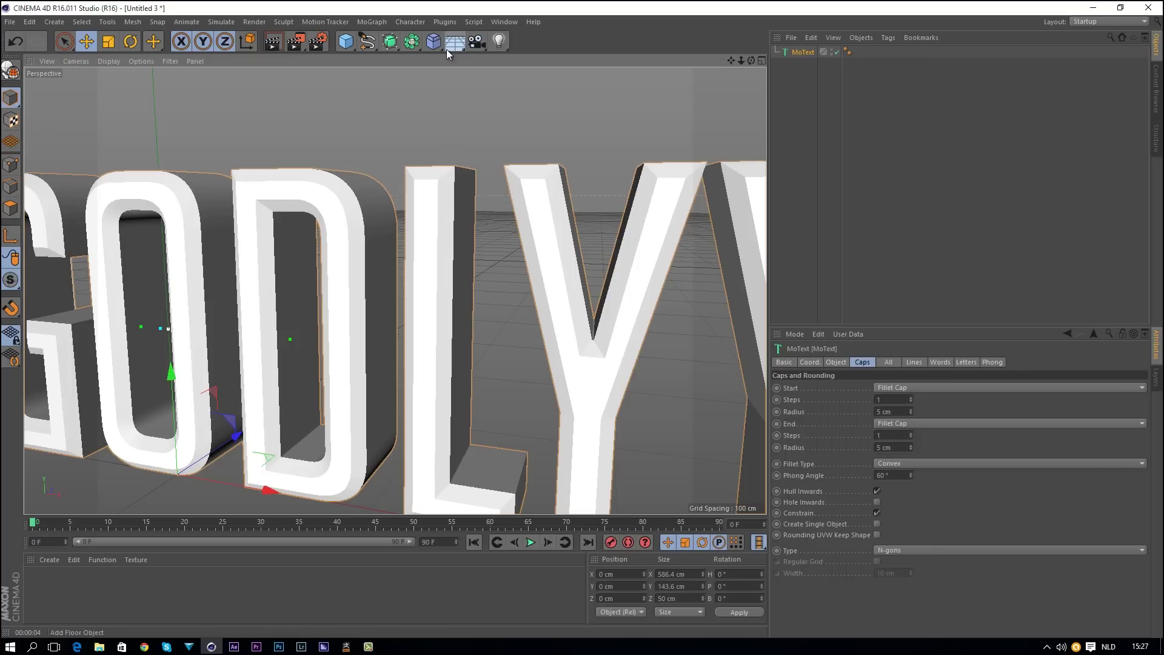
pyautogui.click(430, 43)
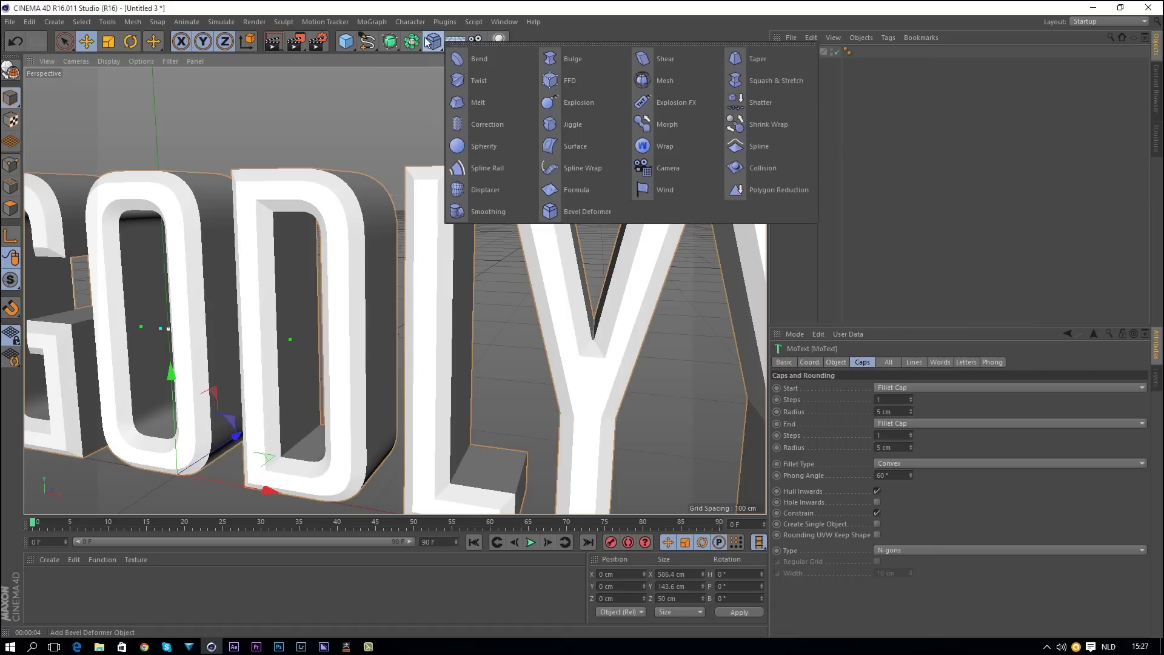
pyautogui.click(561, 205)
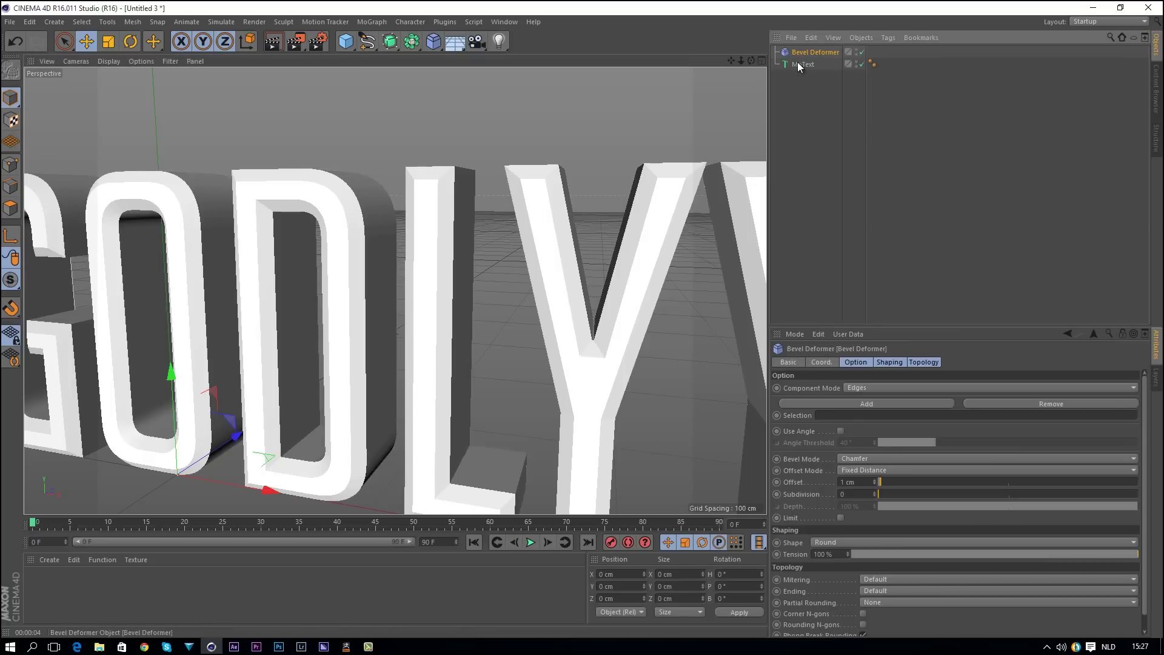
pyautogui.moveTo(797, 61); pyautogui.dragTo(792, 63)
# - Nest the MoText under a new Connect object as its parent, and make the Connect object editable
pyautogui.scroll(5, 587, 185)
pyautogui.keyDown('alt'); pyautogui.moveTo(605, 181); pyautogui.dragTo(630, 212); pyautogui.keyUp('alt')
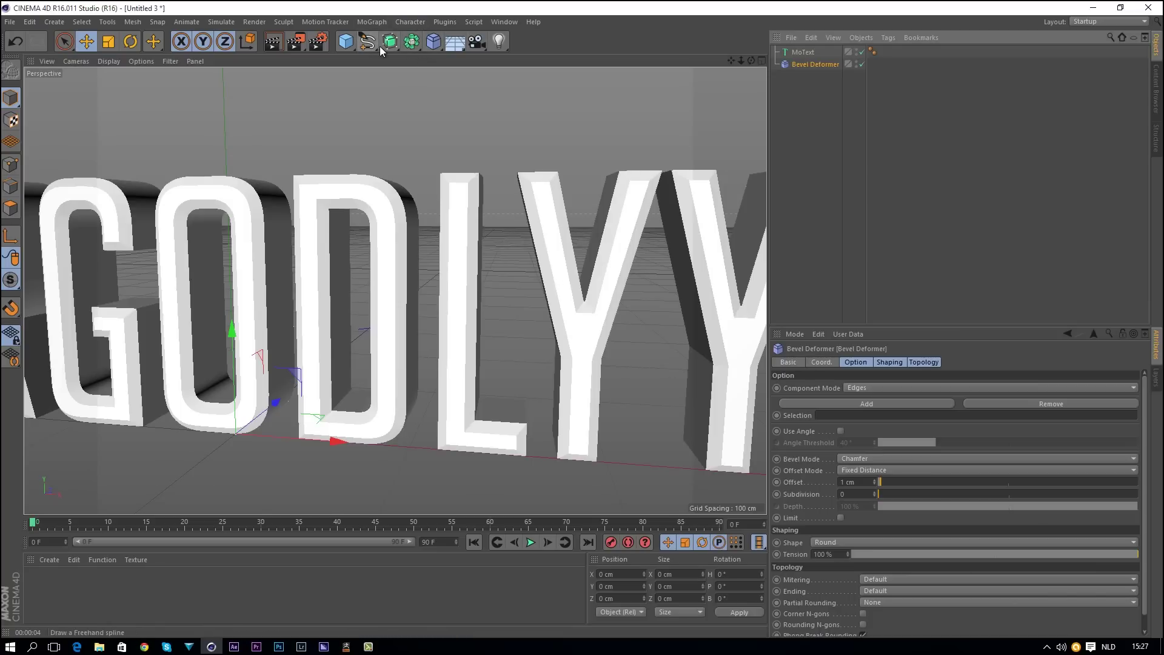
pyautogui.click(798, 53)
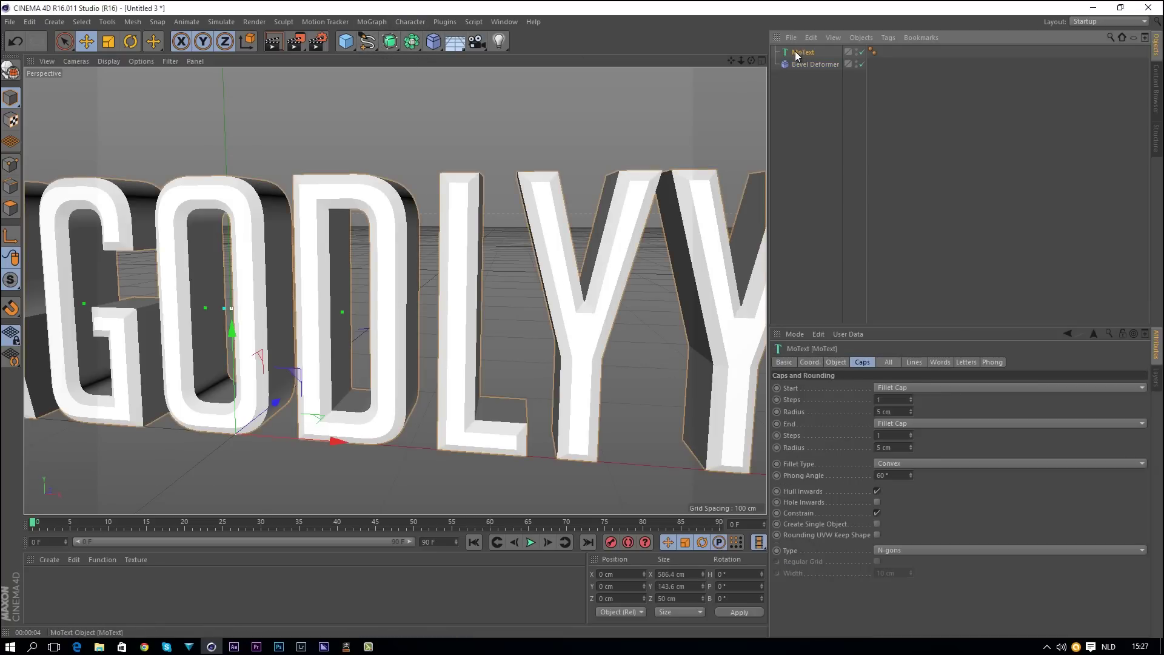
pyautogui.click(411, 44)
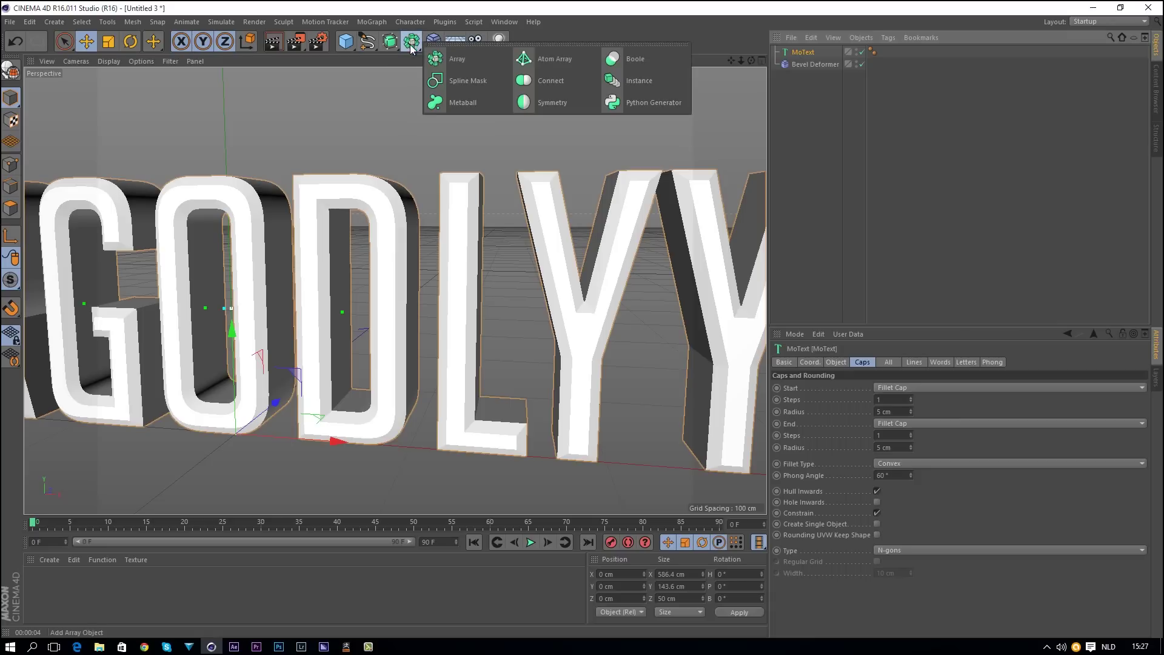
pyautogui.keyDown('alt'); pyautogui.click(550, 80); pyautogui.keyUp('alt')
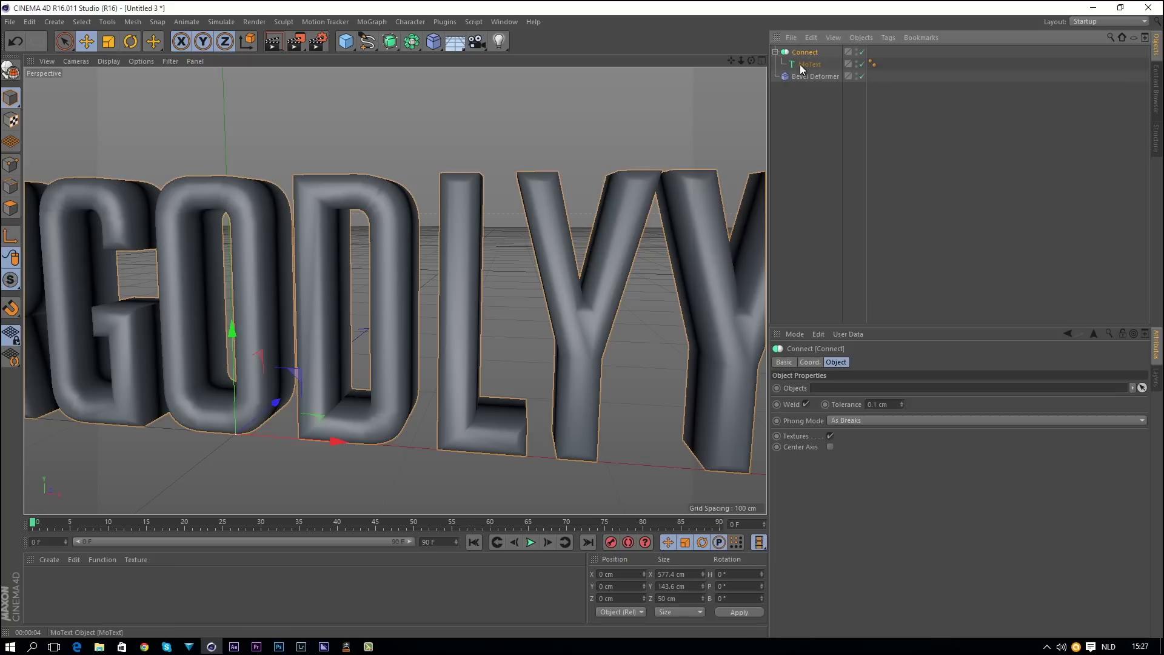
pyautogui.keyDown('alt'); pyautogui.moveTo(436, 220); pyautogui.dragTo(567, 228); pyautogui.keyUp('alt')
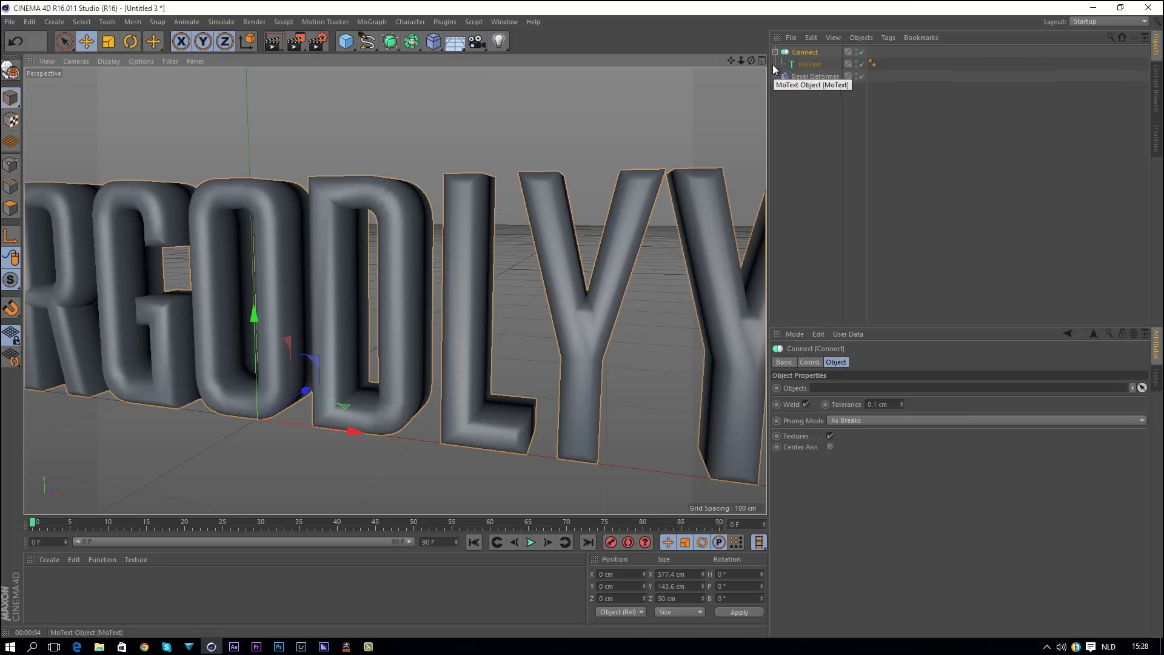
pyautogui.press('c')
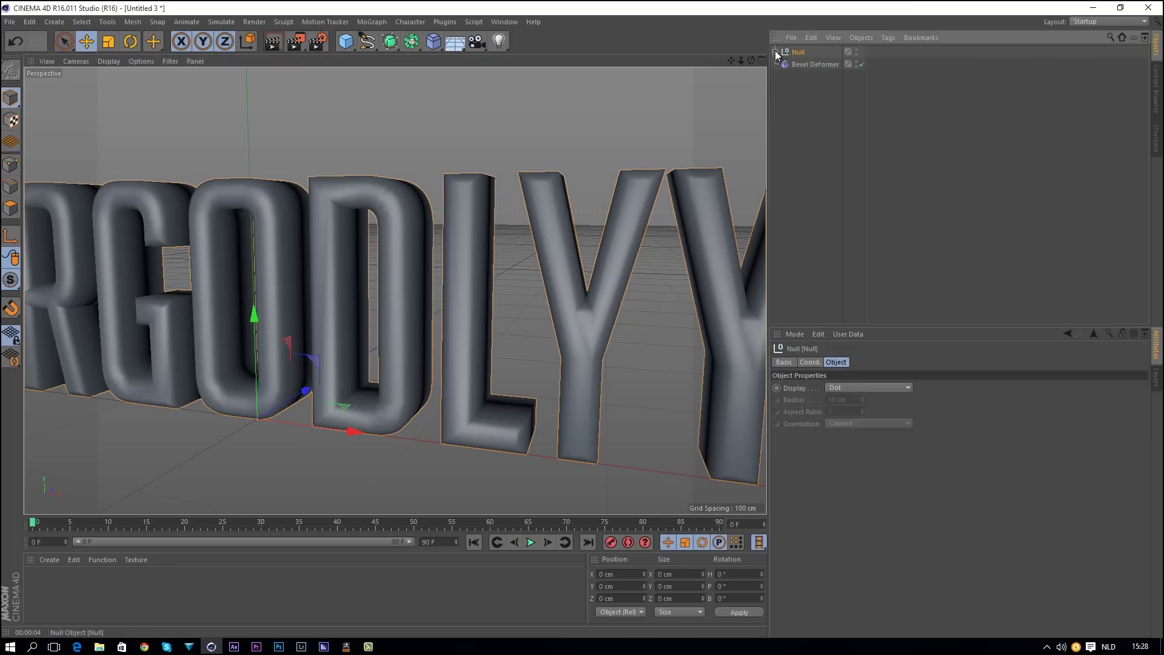
# - Move the Bevel Deformer inside the Null, at the same level as the Connect object
pyautogui.click(776, 52)
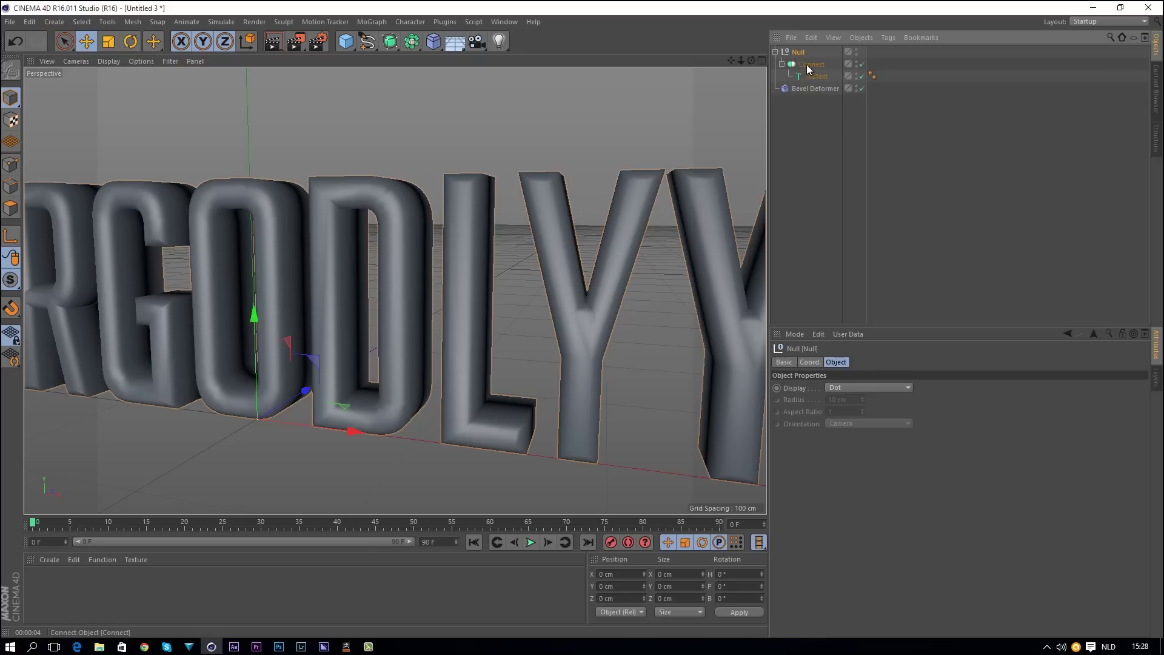
pyautogui.click(782, 64)
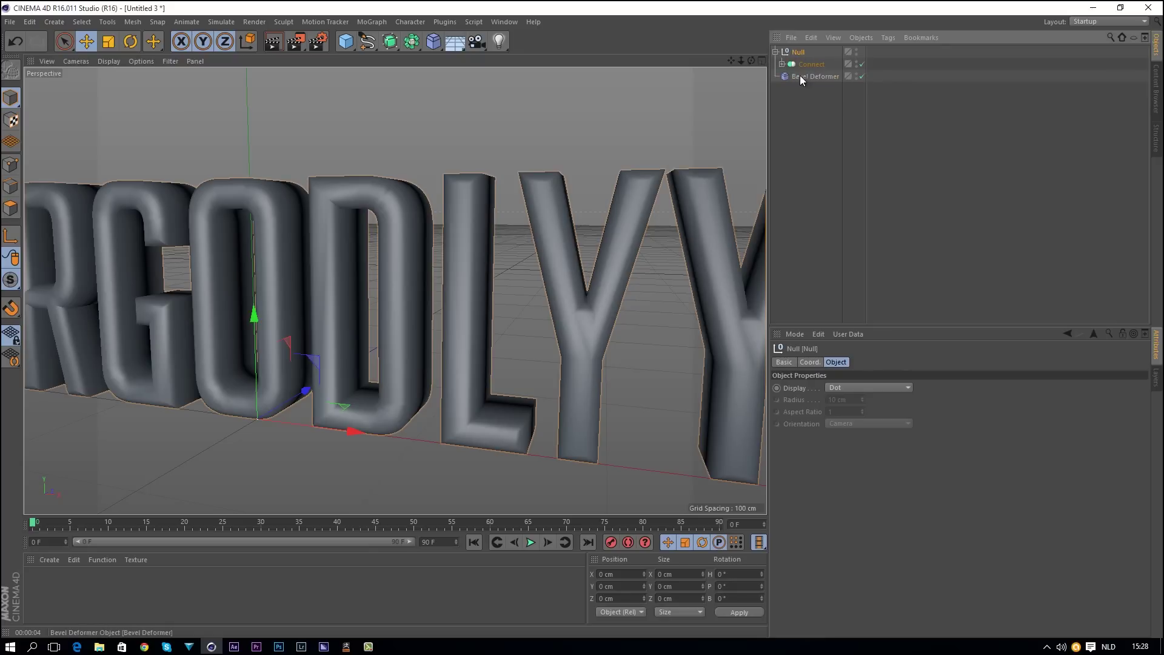
pyautogui.moveTo(801, 56); pyautogui.dragTo(802, 56)
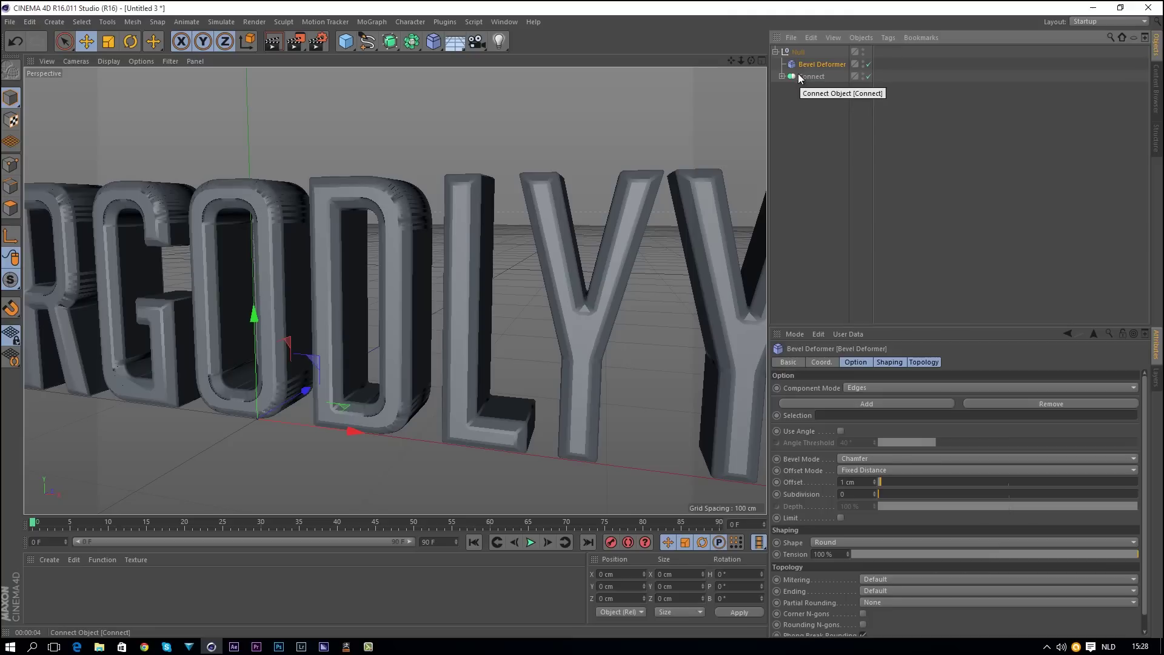
# - Enable Use Angle on the Bevel Deformer and set its offset to 0.3 cm
pyautogui.keyDown('alt'); pyautogui.moveTo(400, 176); pyautogui.dragTo(440, 202); pyautogui.keyUp('alt')
pyautogui.keyDown('alt'); pyautogui.moveTo(438, 197); pyautogui.dragTo(448, 161, button='right'); pyautogui.keyUp('alt')
pyautogui.keyDown('alt'); pyautogui.moveTo(442, 195); pyautogui.dragTo(421, 183); pyautogui.keyUp('alt')
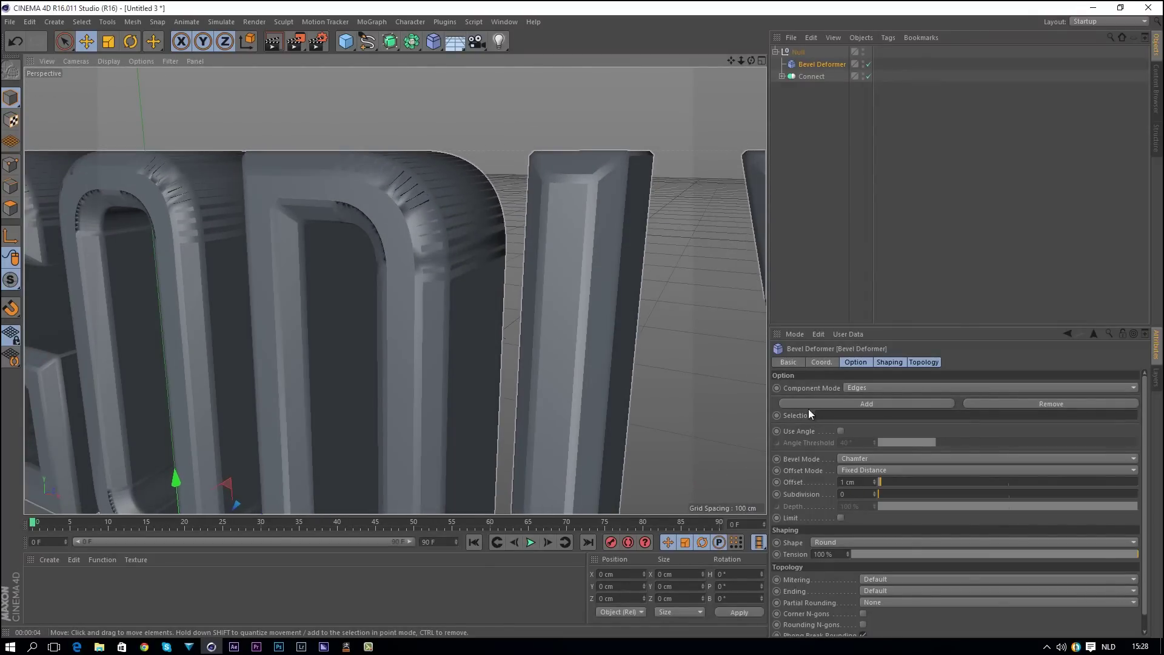
pyautogui.click(840, 431)
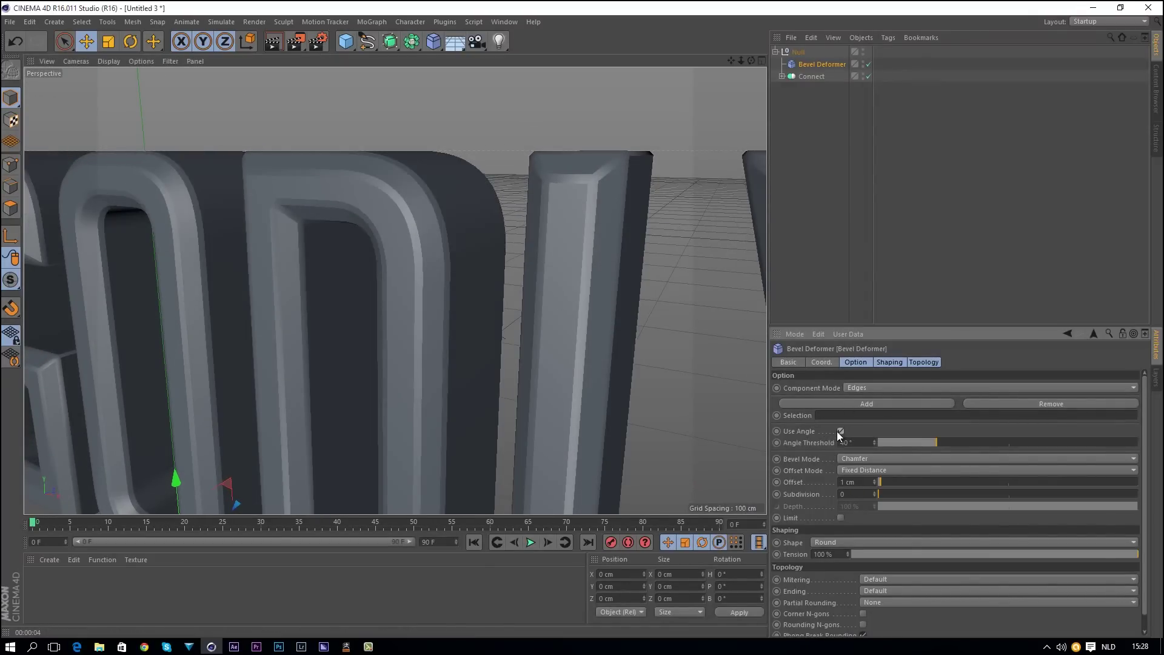
pyautogui.doubleClick(849, 482)
pyautogui.write('0.3')
pyautogui.press('Return')
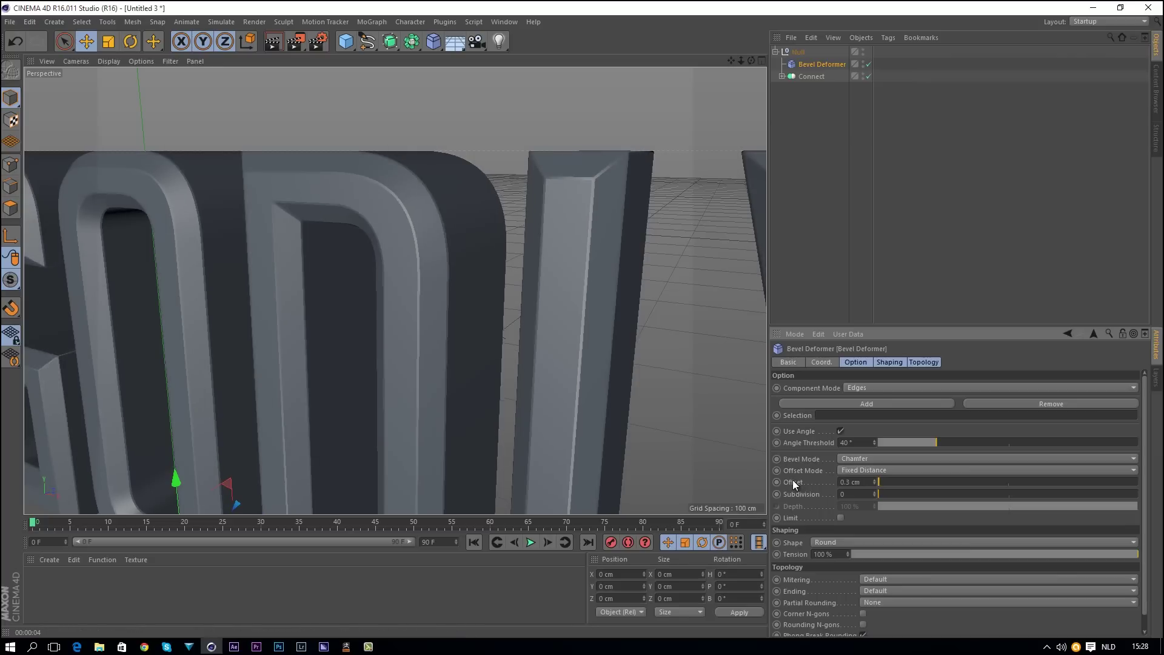
pyautogui.scroll(-5, 570, 285)
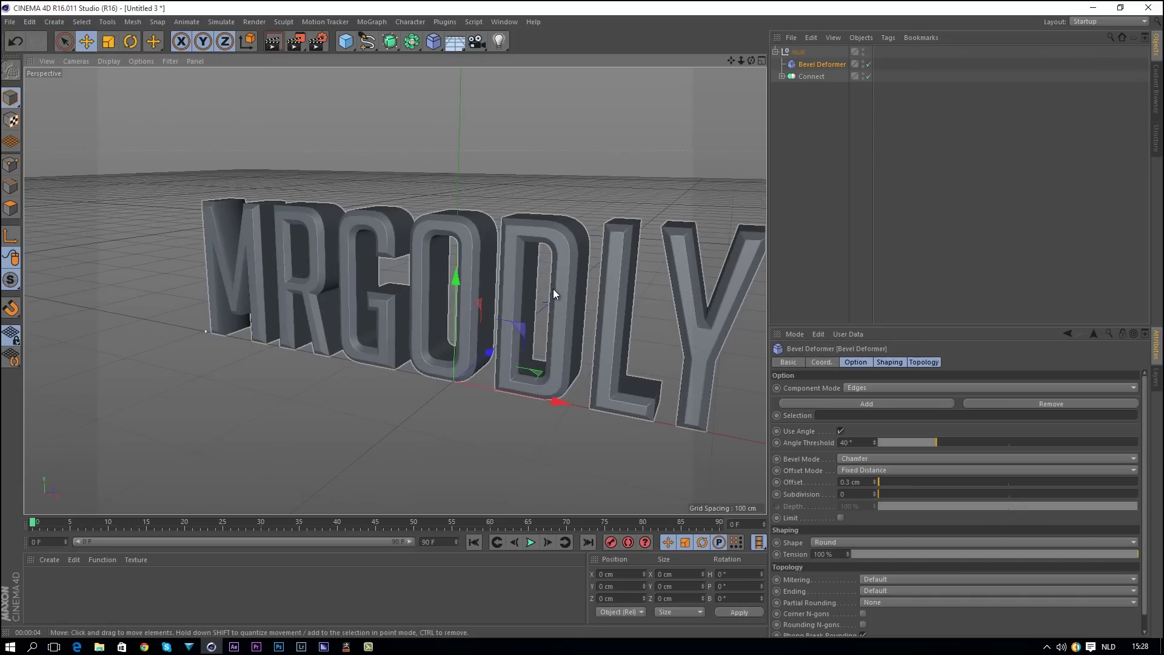
pyautogui.scroll(8, 553, 289)
pyautogui.scroll(-1, 598, 273)
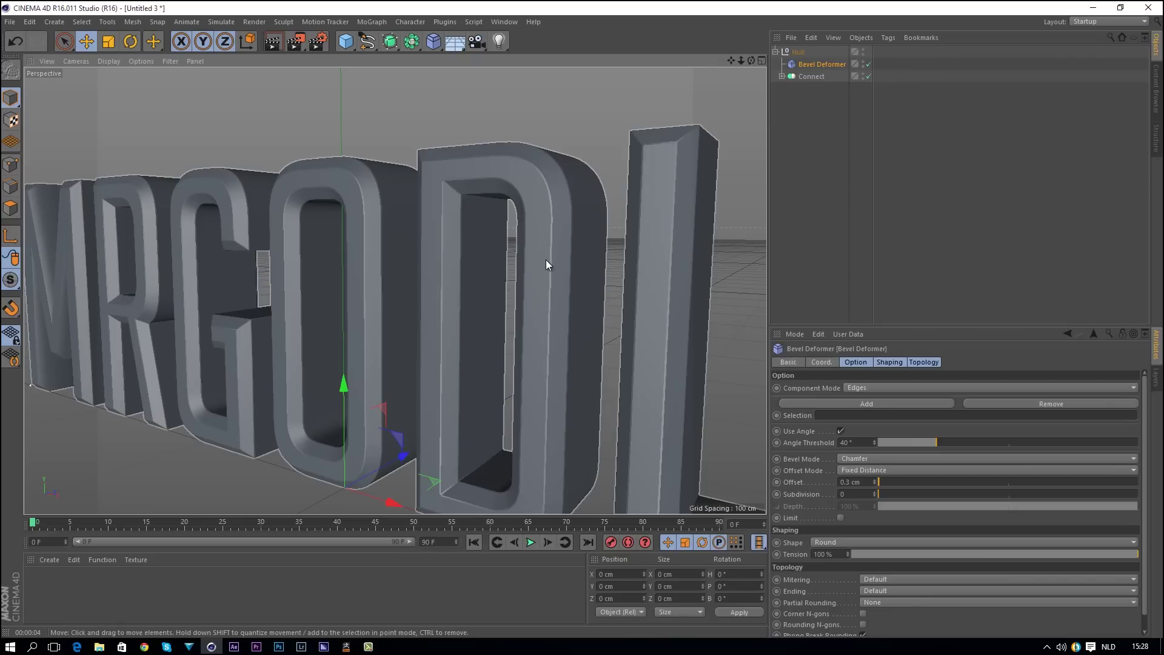
pyautogui.keyDown('alt'); pyautogui.moveTo(522, 263); pyautogui.dragTo(615, 254); pyautogui.keyUp('alt')
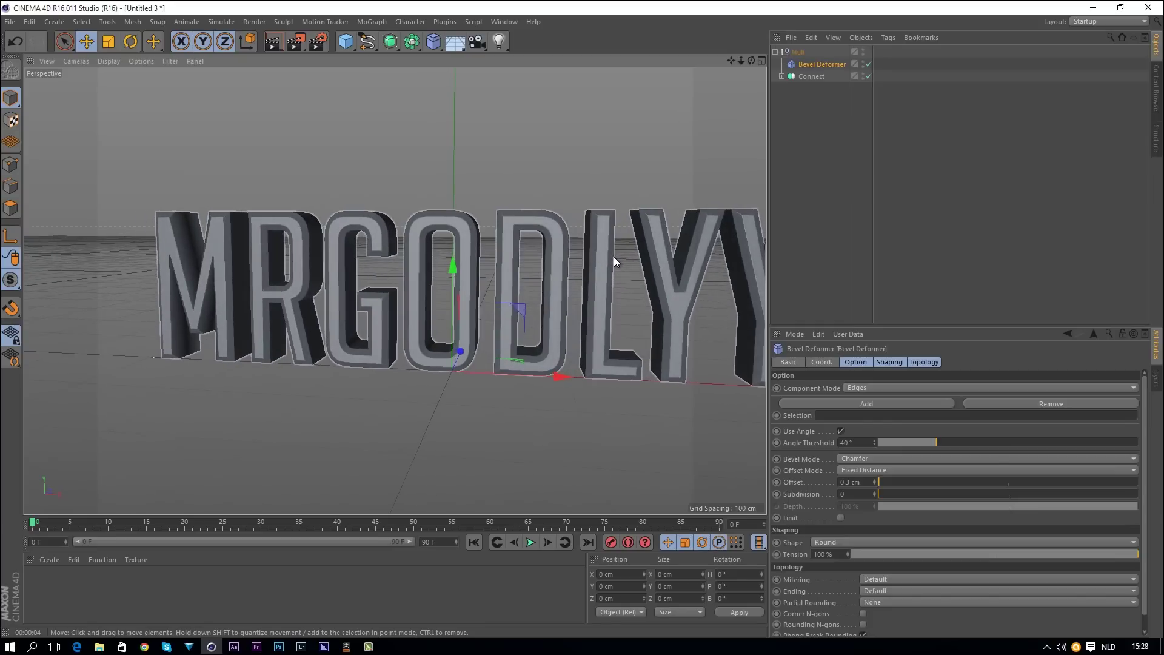
# - Create a new material and rename it Metal
pyautogui.click(48, 558)
pyautogui.click(89, 457)
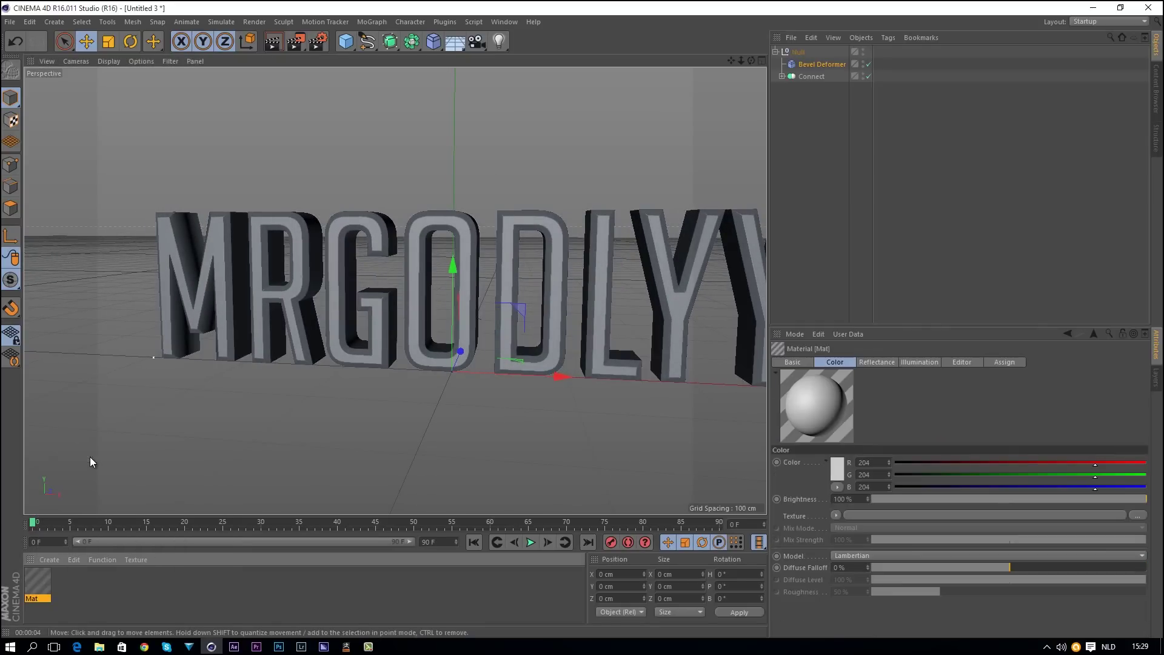
pyautogui.doubleClick(41, 577)
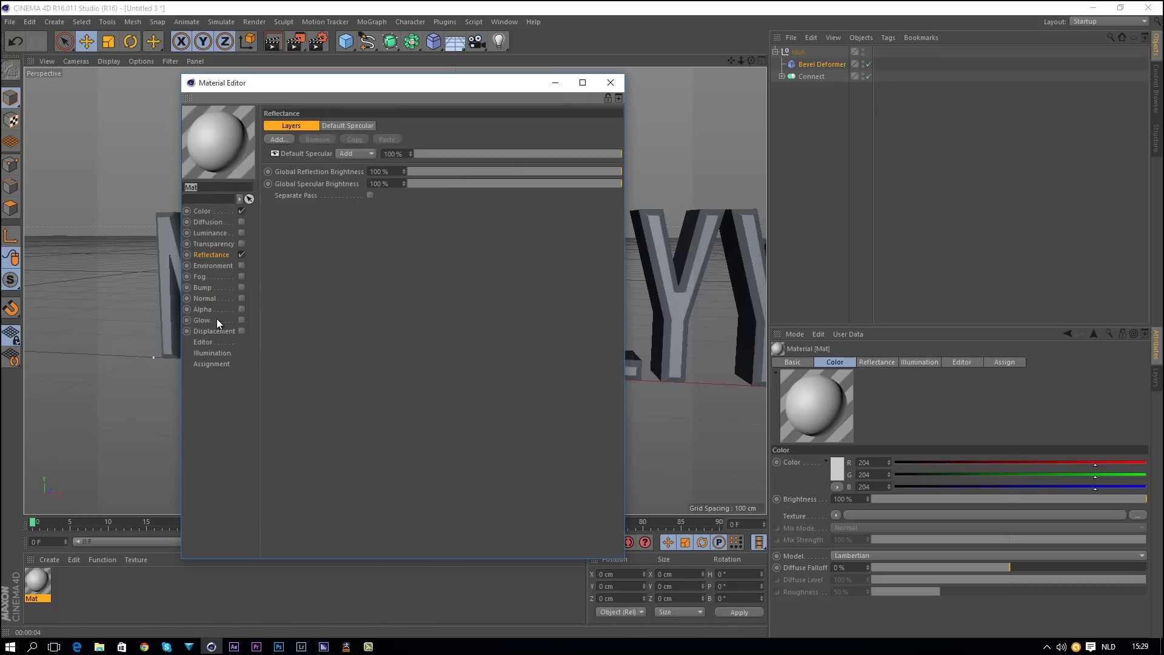
pyautogui.write('Meta')
# - Set the Metal material's colour to a dark bluish grey with hue 196° and RGB 85, 87, 88
pyautogui.click(204, 213)
pyautogui.click(209, 254)
pyautogui.click(207, 212)
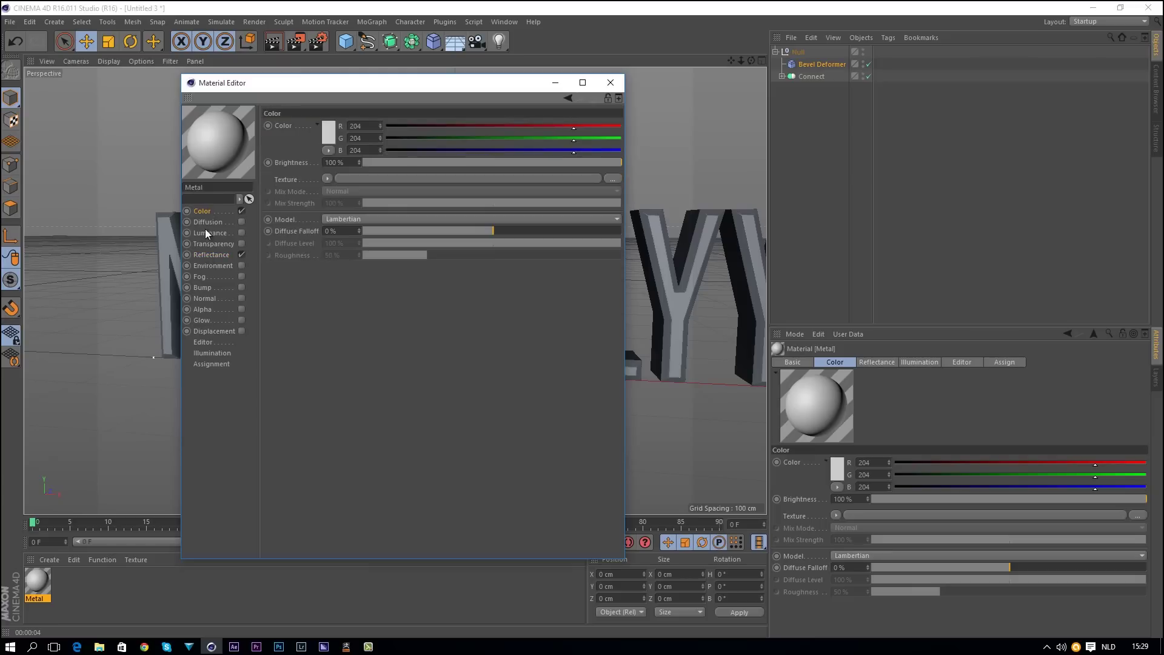
pyautogui.click(327, 141)
pyautogui.click(262, 137)
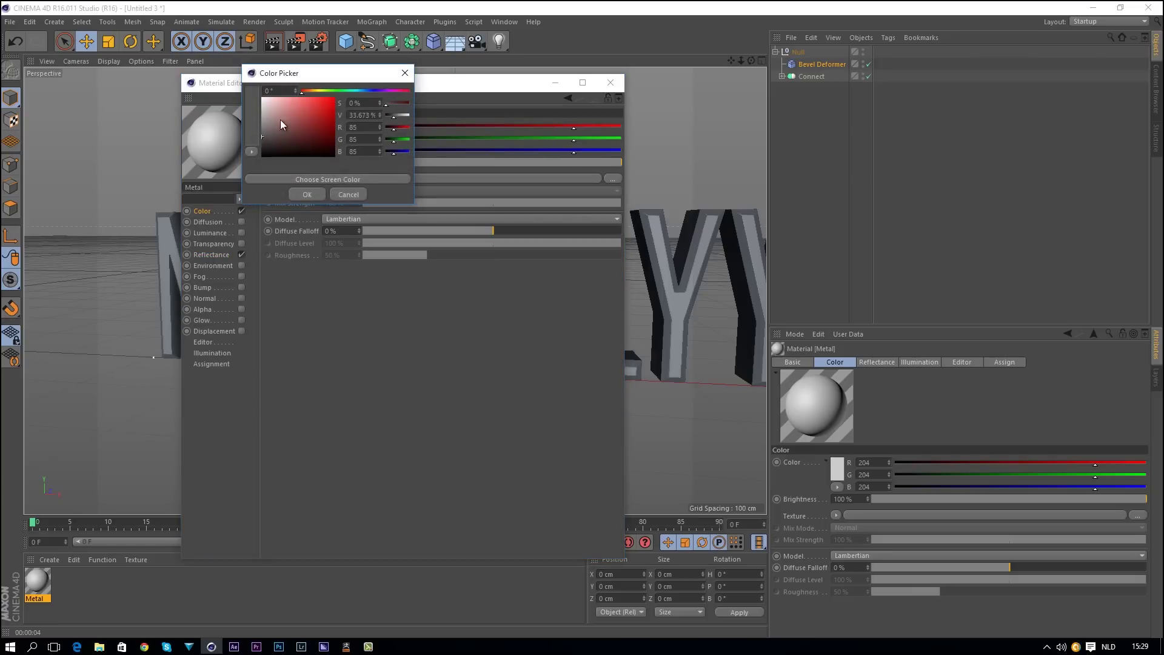
pyautogui.click(357, 90)
pyautogui.moveTo(358, 94); pyautogui.dragTo(361, 92)
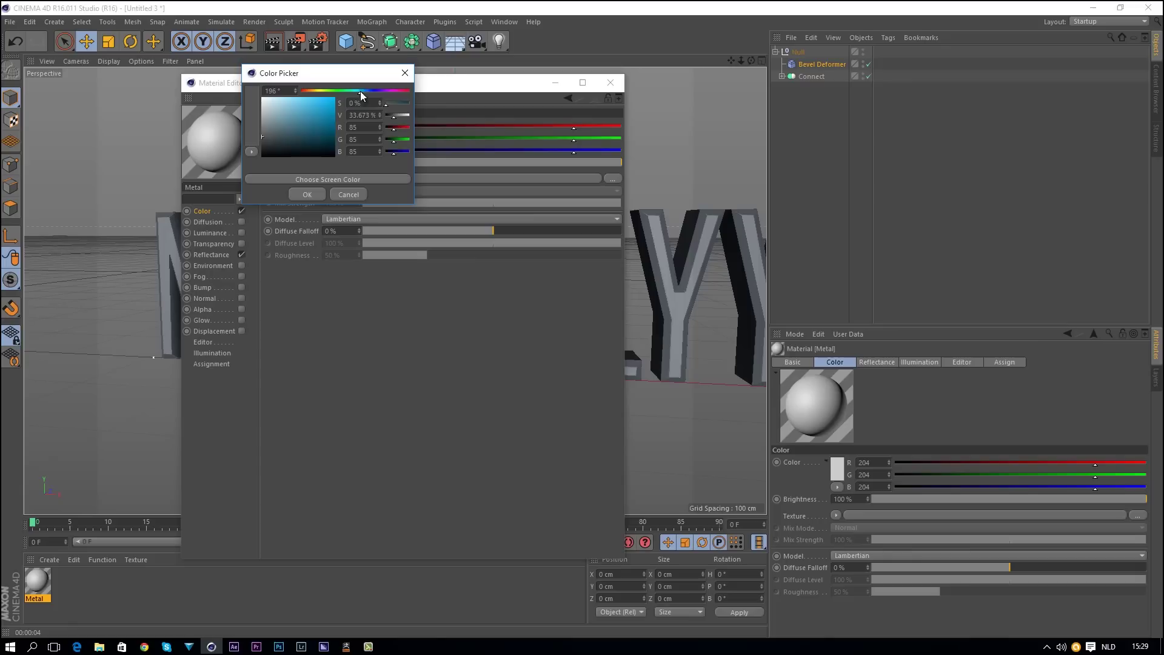
pyautogui.click(264, 135)
pyautogui.click(265, 141)
pyautogui.click(264, 137)
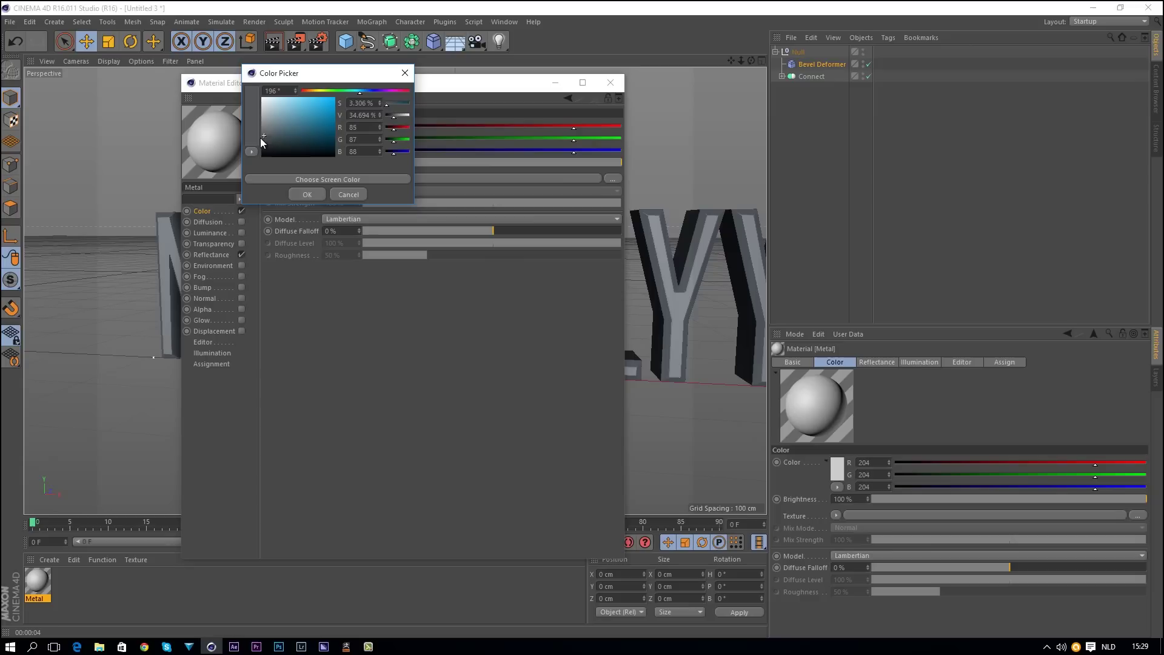
pyautogui.click(308, 195)
# - Replace the Metal material's default specular with a Beckmann reflectance layer and apply the material to the text
pyautogui.click(211, 254)
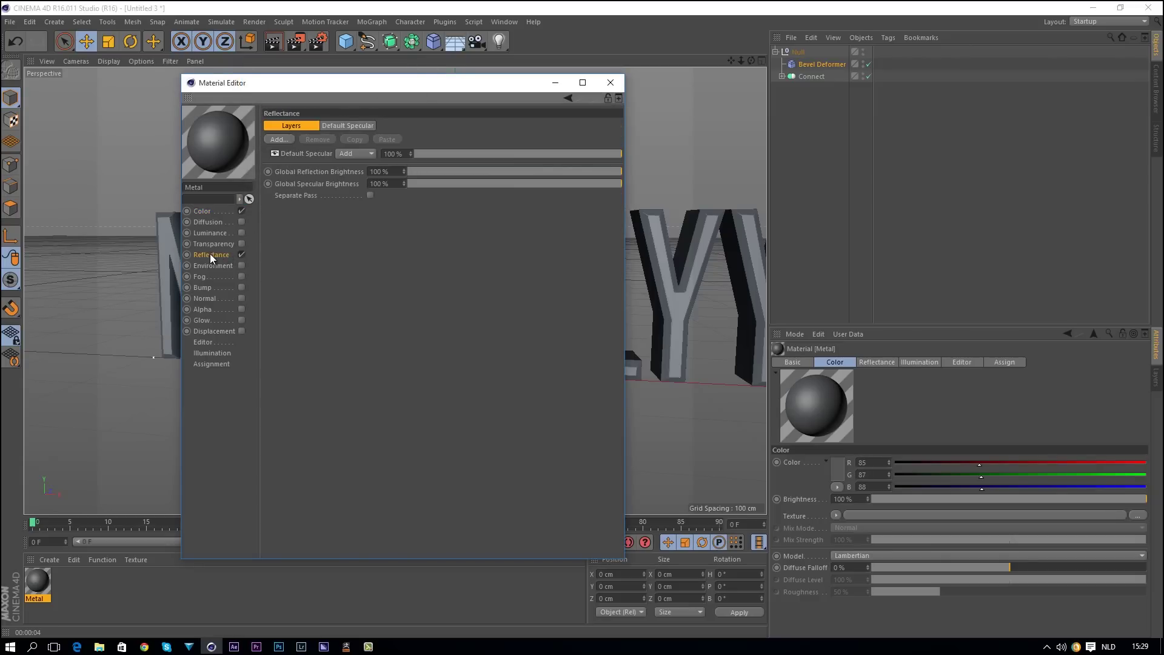
pyautogui.click(303, 151)
pyautogui.press('Delete')
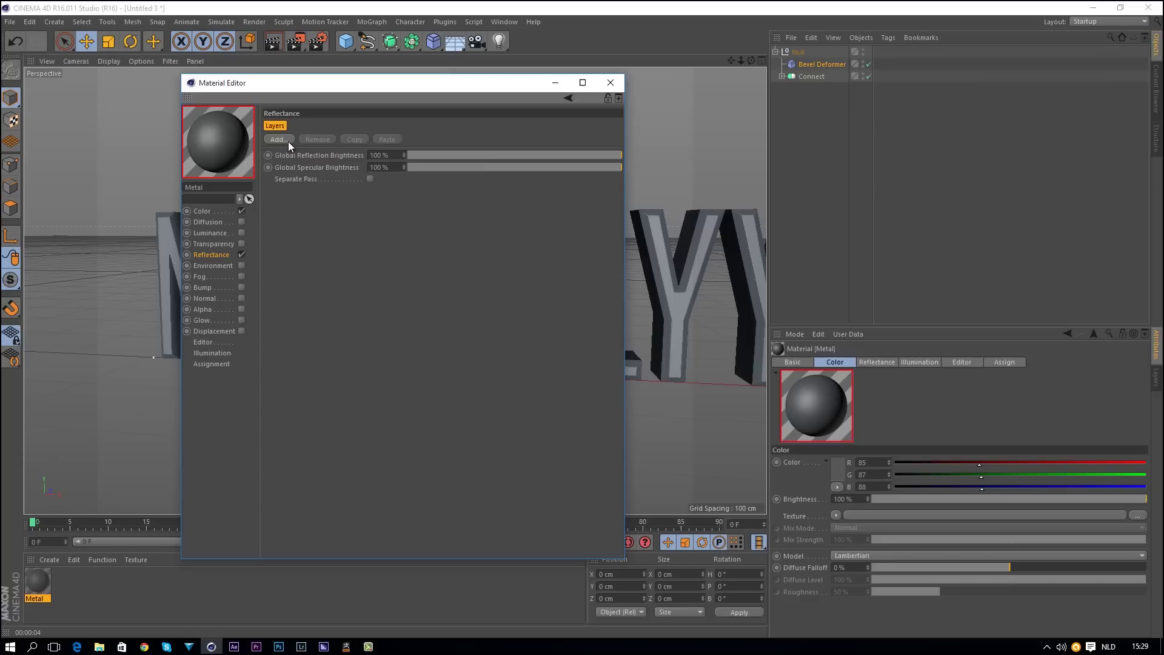
pyautogui.click(286, 140)
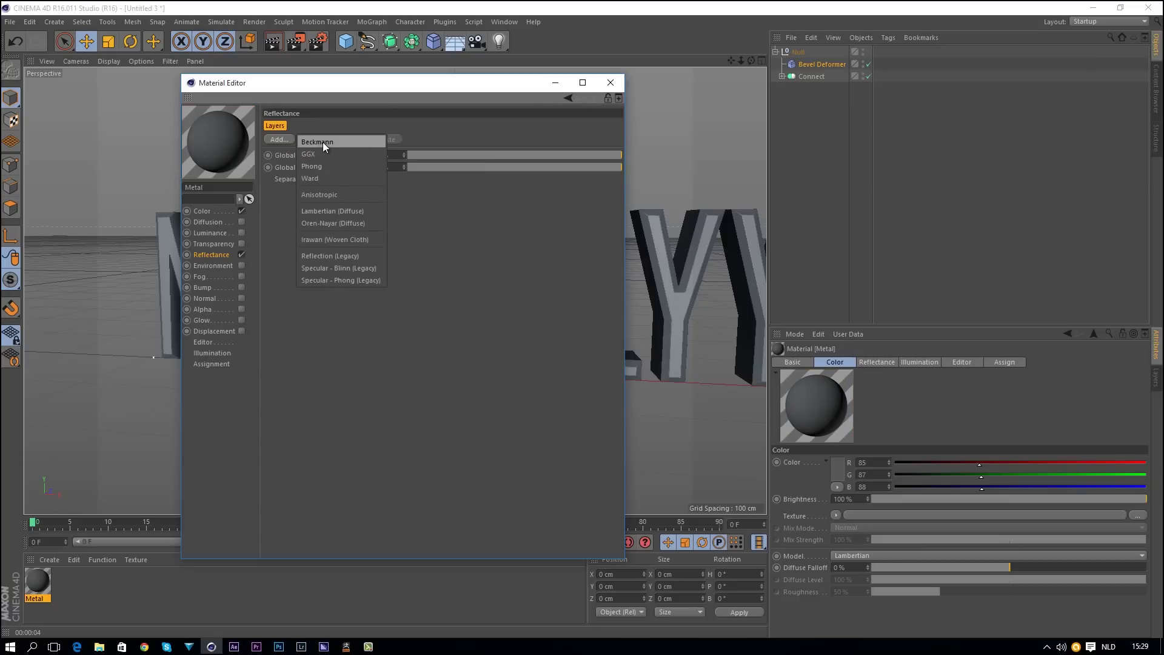
pyautogui.click(322, 142)
pyautogui.moveTo(343, 87); pyautogui.dragTo(753, 99)
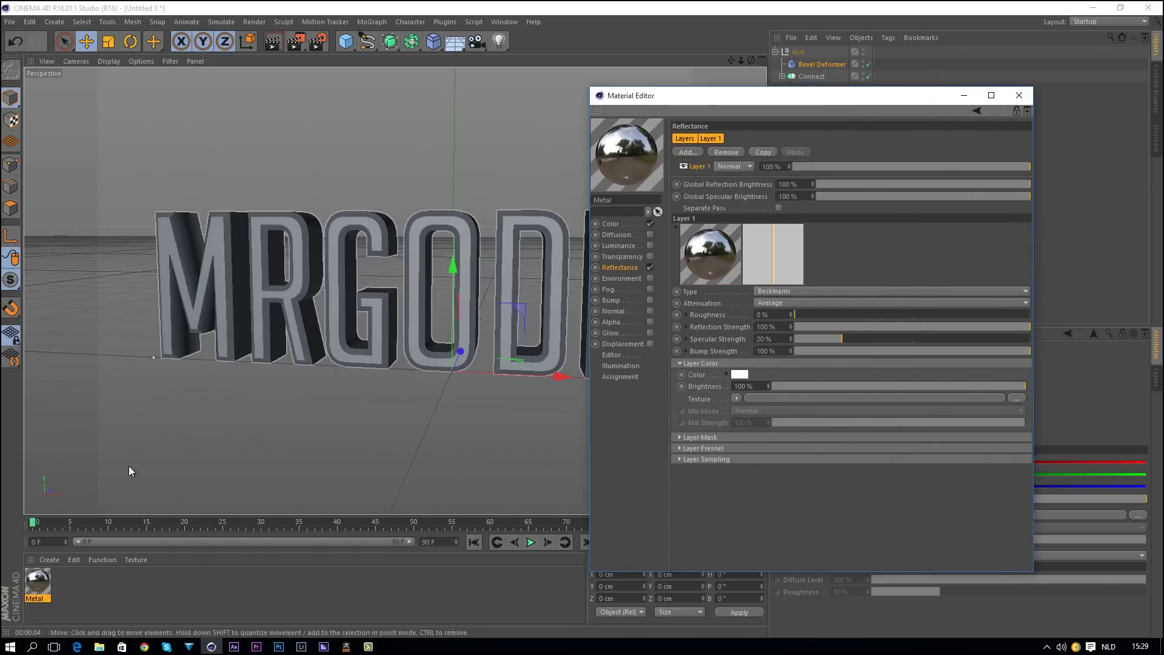
pyautogui.moveTo(37, 584); pyautogui.dragTo(280, 261)
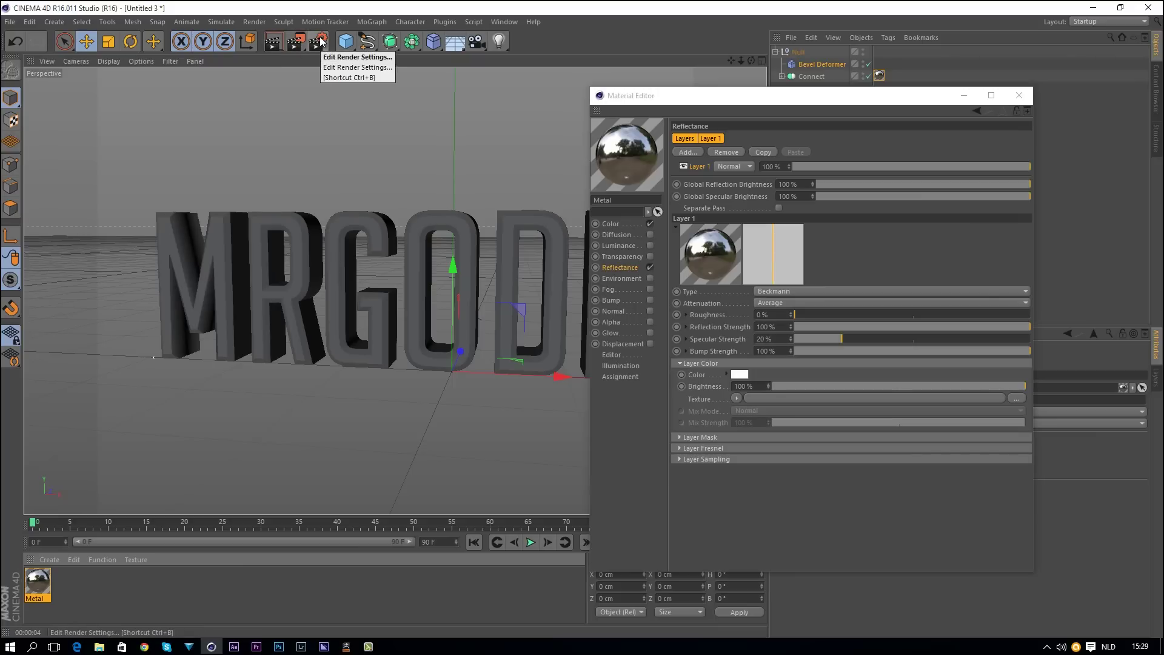
# - Set the render output size to 1920 by 1080 pixels
pyautogui.click(321, 41)
pyautogui.moveTo(776, 182); pyautogui.dragTo(704, 180)
pyautogui.write('1920')
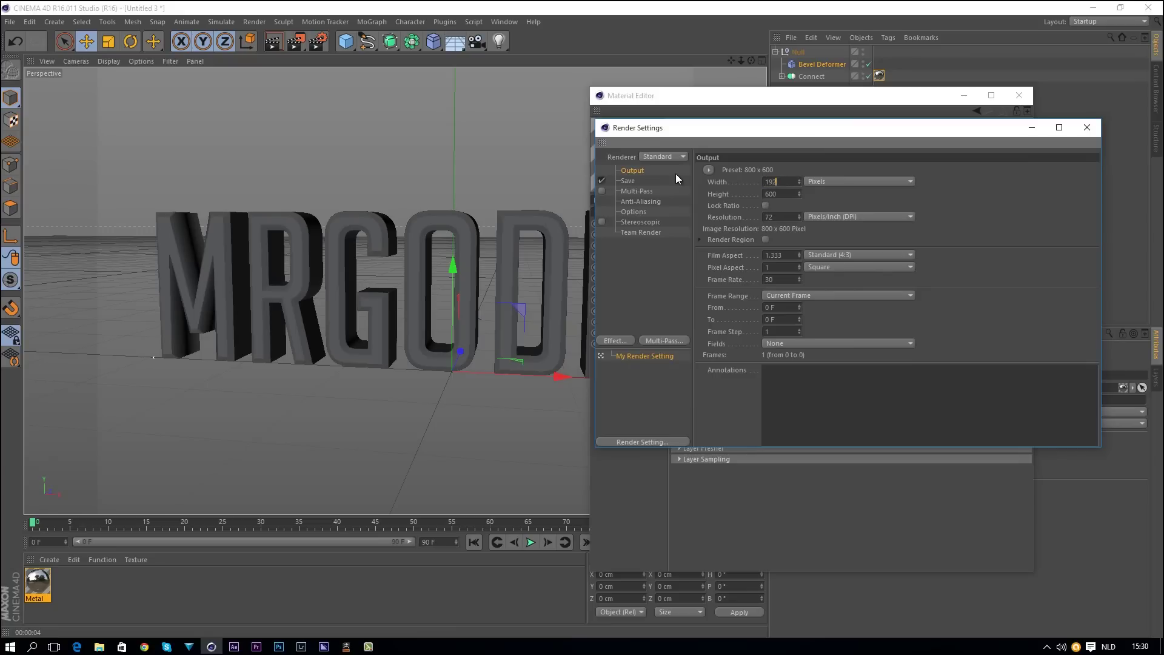
pyautogui.press('Tab')
pyautogui.write('1080')
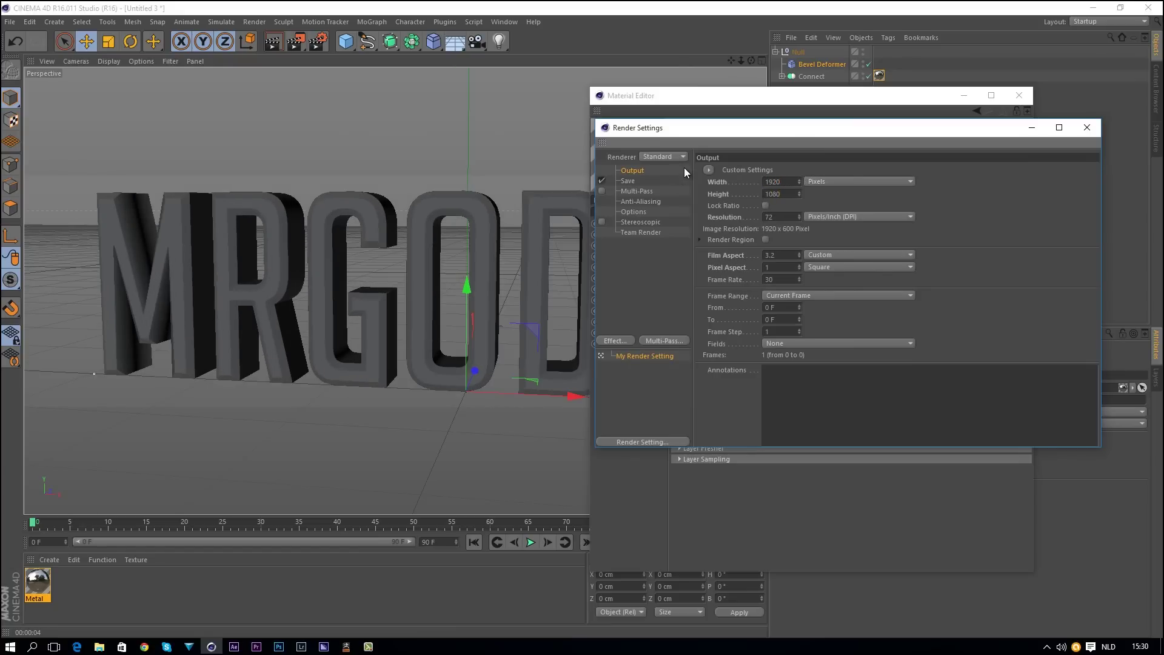
pyautogui.press('Return')
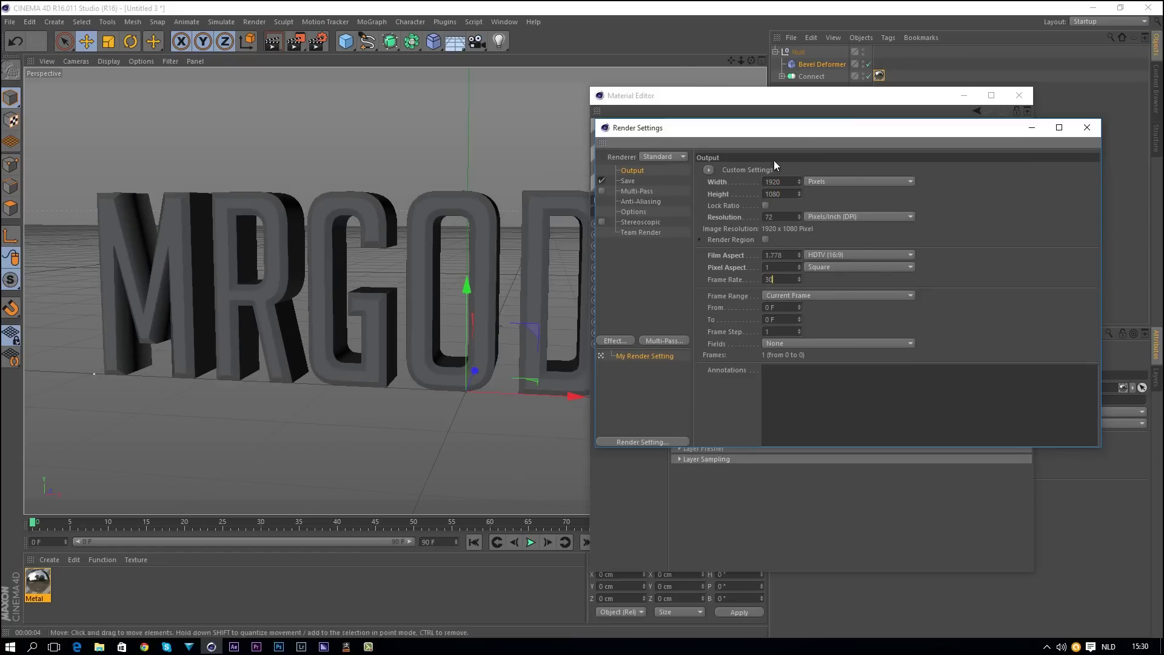
pyautogui.click(1086, 130)
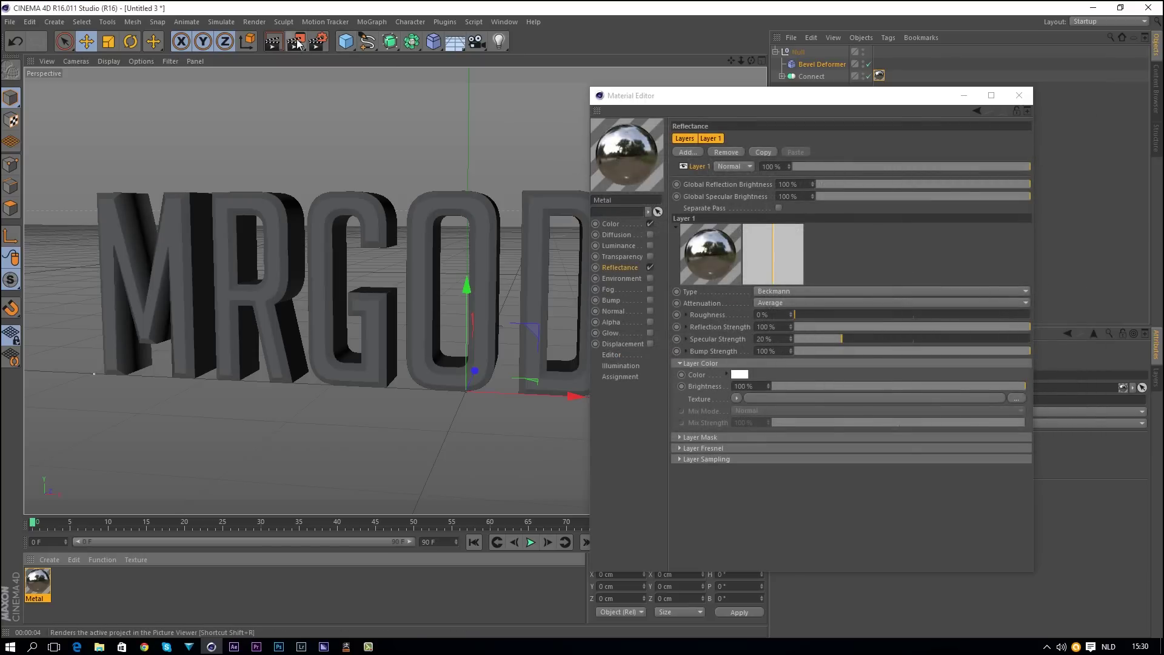
# - Turn off automatic saving of the image in the render settings
pyautogui.click(316, 42)
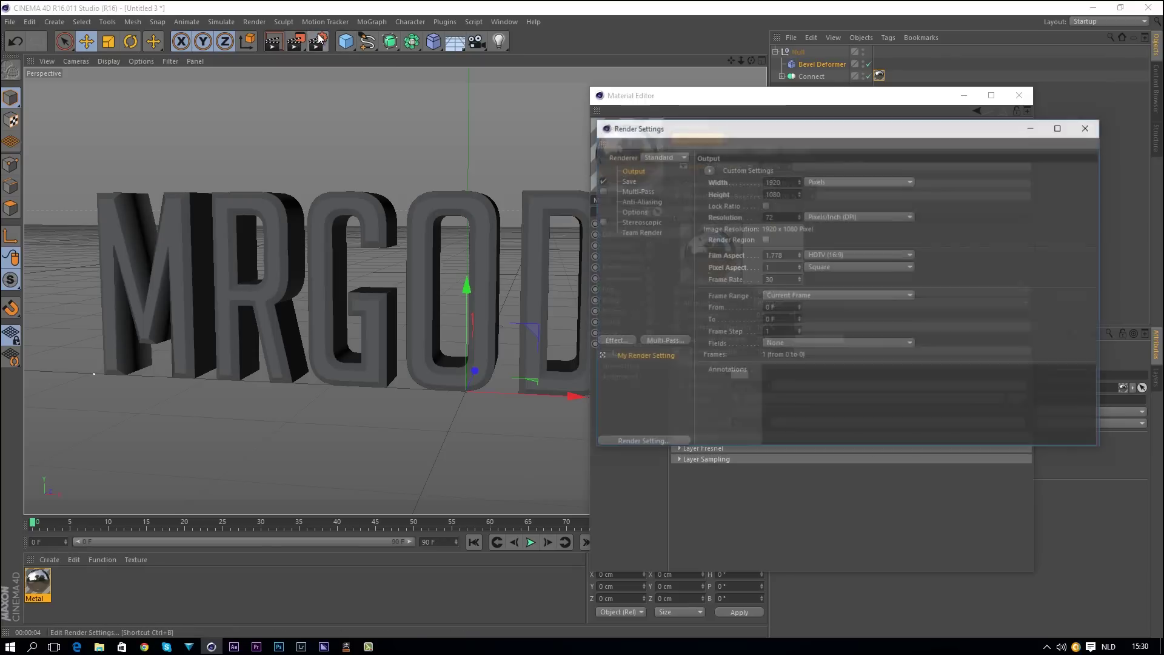
pyautogui.click(601, 180)
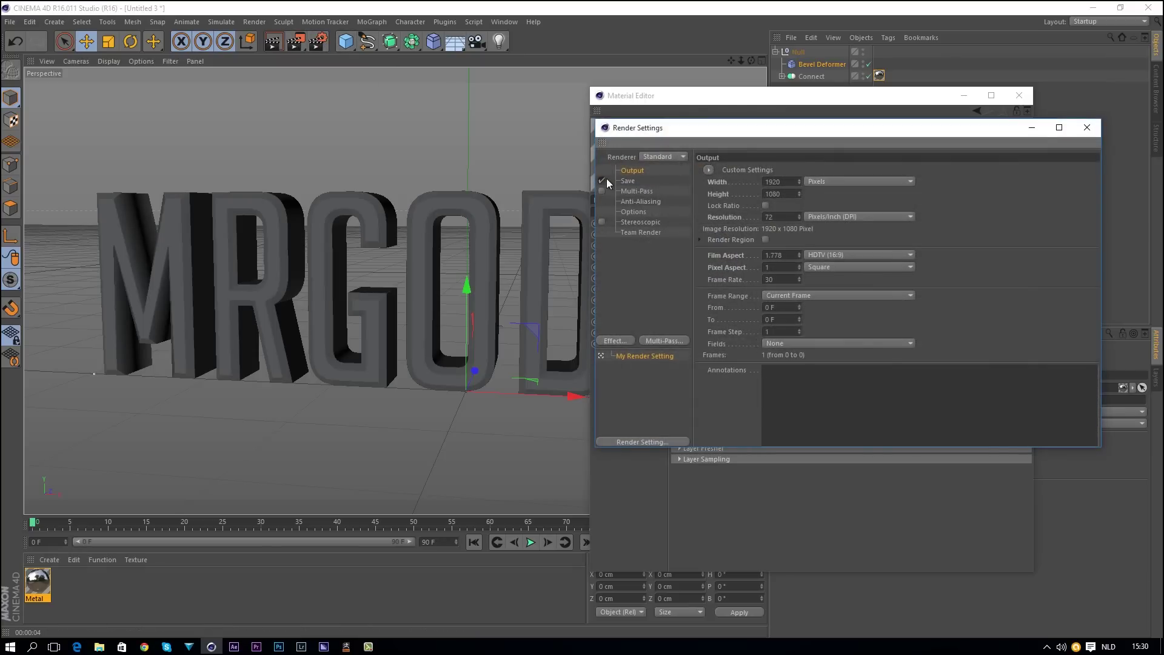
pyautogui.click(628, 182)
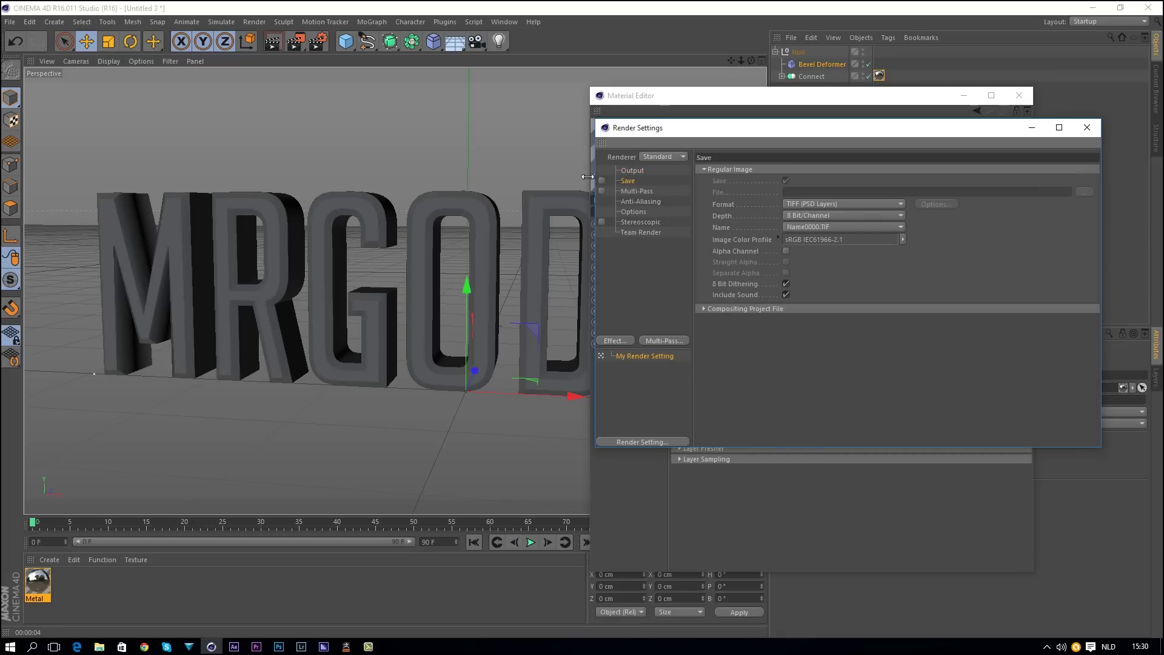
pyautogui.click(1093, 131)
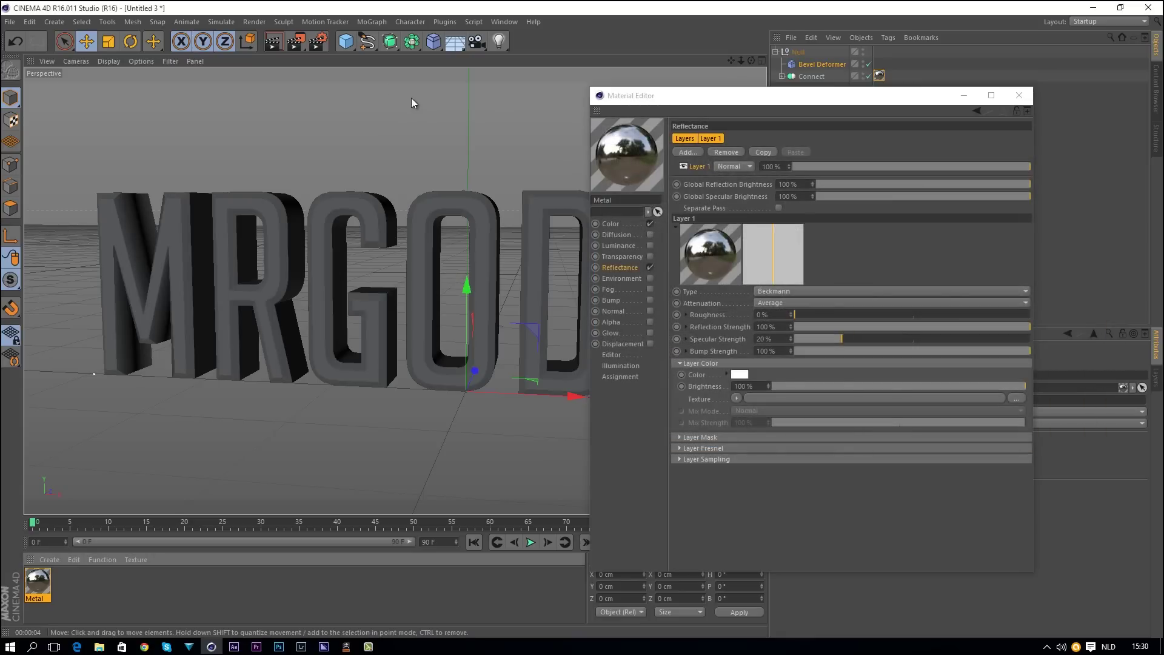
# - Render the scene to the Picture Viewer, inspect the image and close the viewer
pyautogui.click(298, 40)
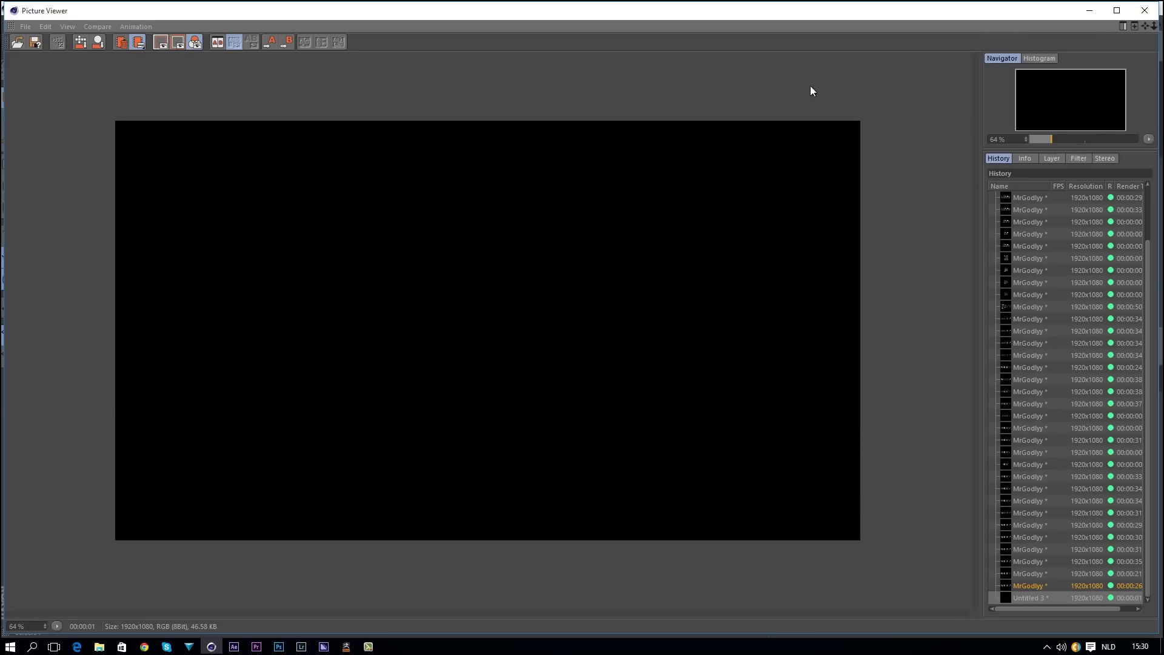
pyautogui.doubleClick(1044, 12)
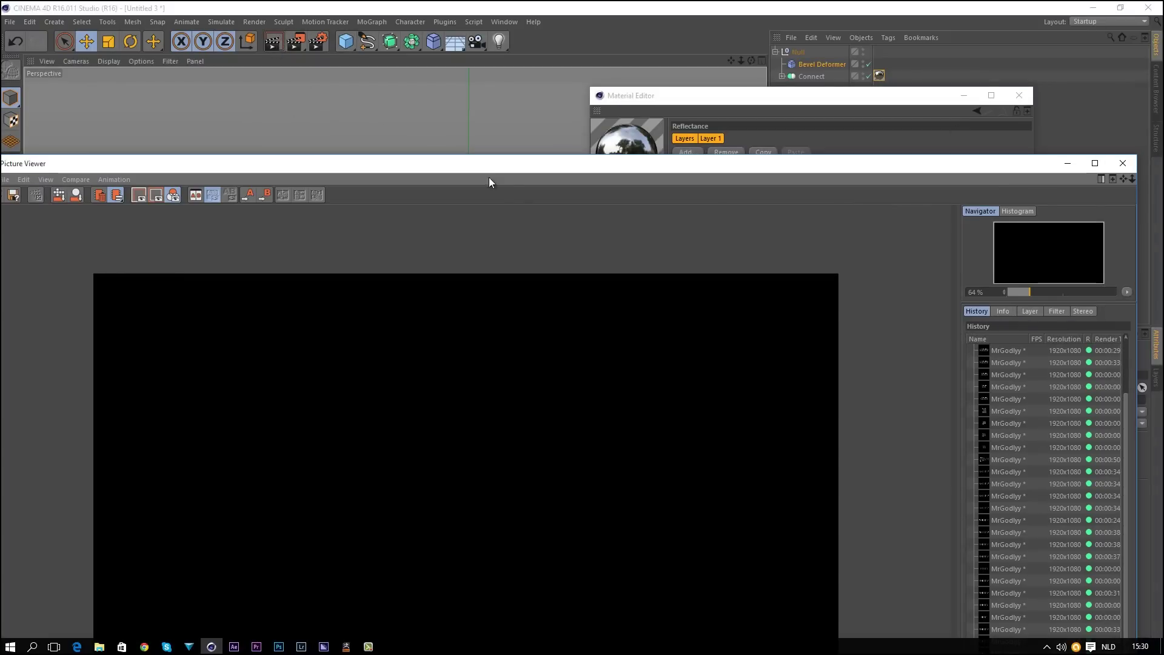
pyautogui.moveTo(507, 168); pyautogui.dragTo(525, 12)
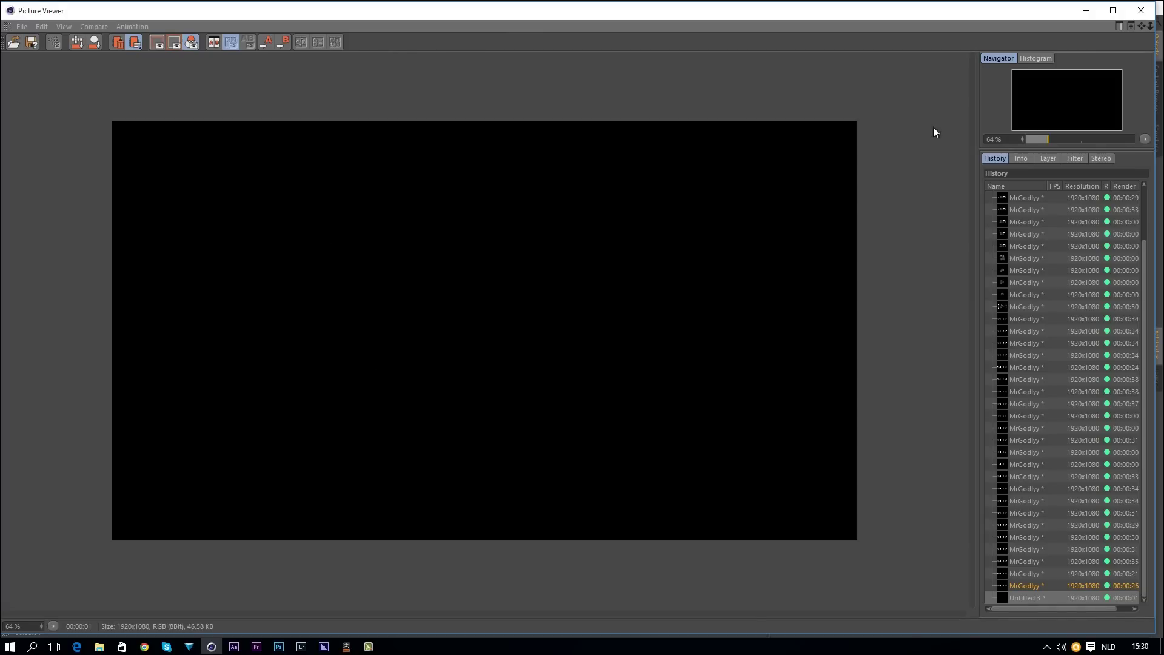
pyautogui.click(1141, 10)
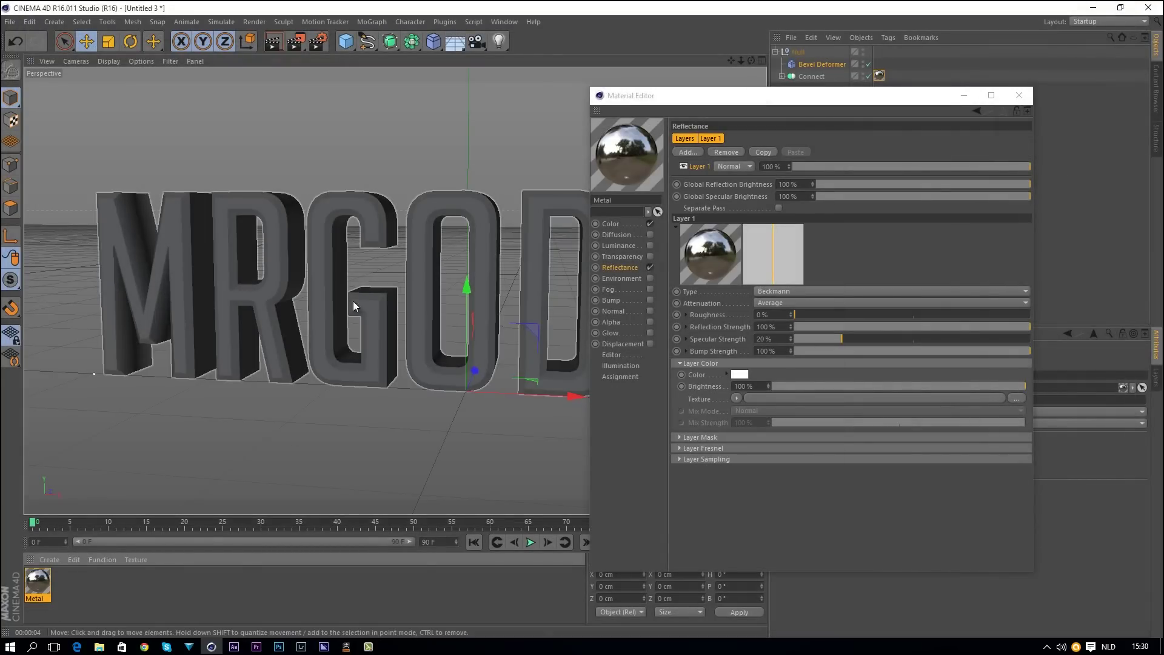
# - Set the Fresnel type of the Metal material's Beckmann layer to Conductor and render the scene to the Picture Viewer
pyautogui.click(695, 448)
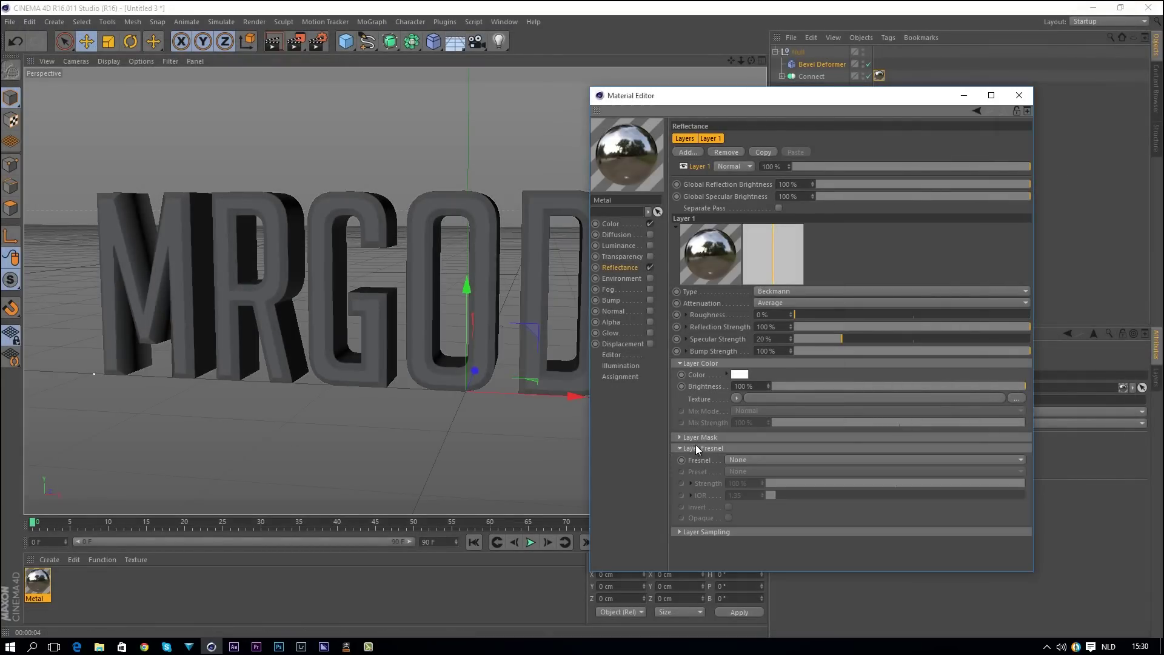
pyautogui.click(737, 459)
pyautogui.click(747, 497)
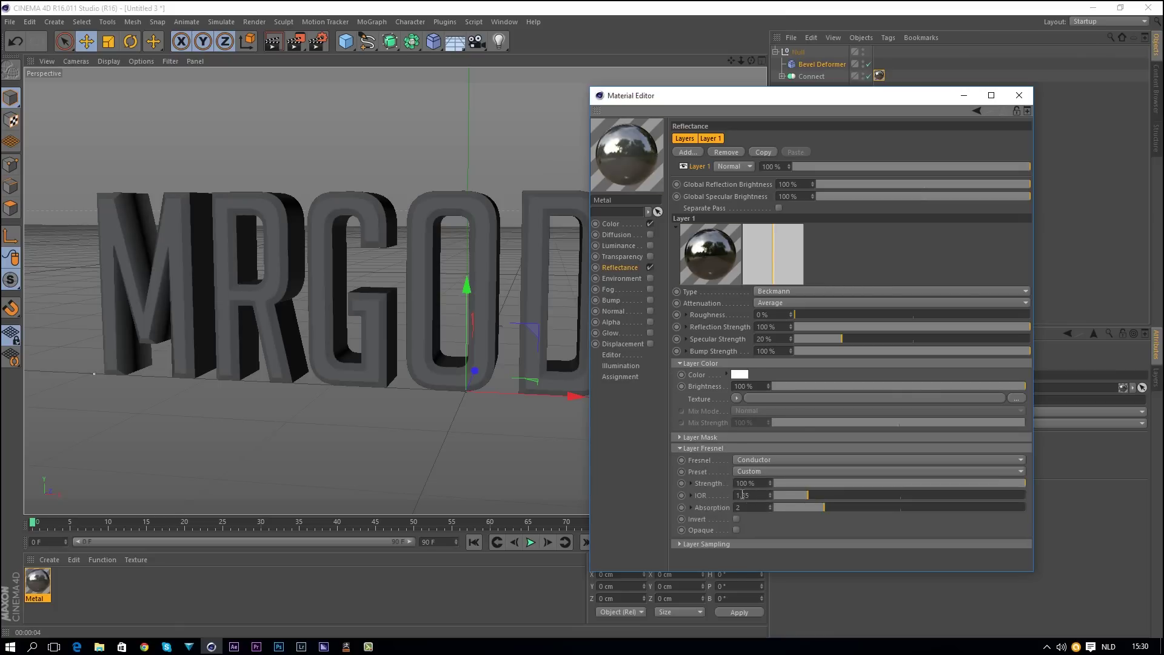
pyautogui.click(300, 42)
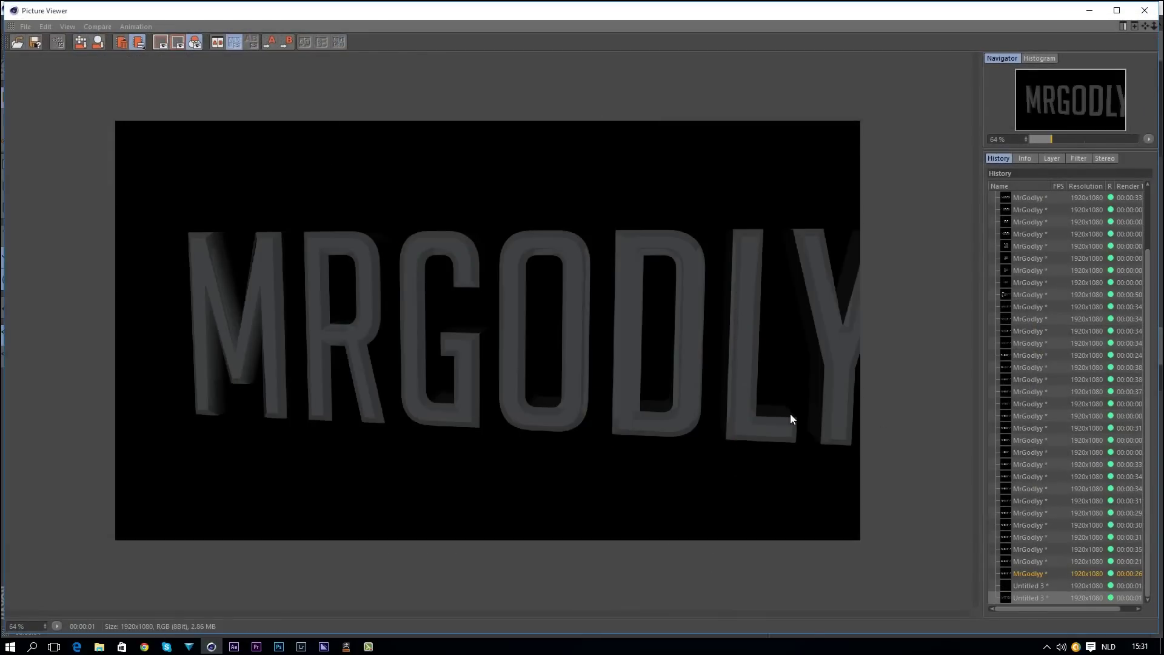
# - Compare the latest render with an earlier MrGodlyy render in the Picture Viewer history and close the viewer
pyautogui.click(1021, 559)
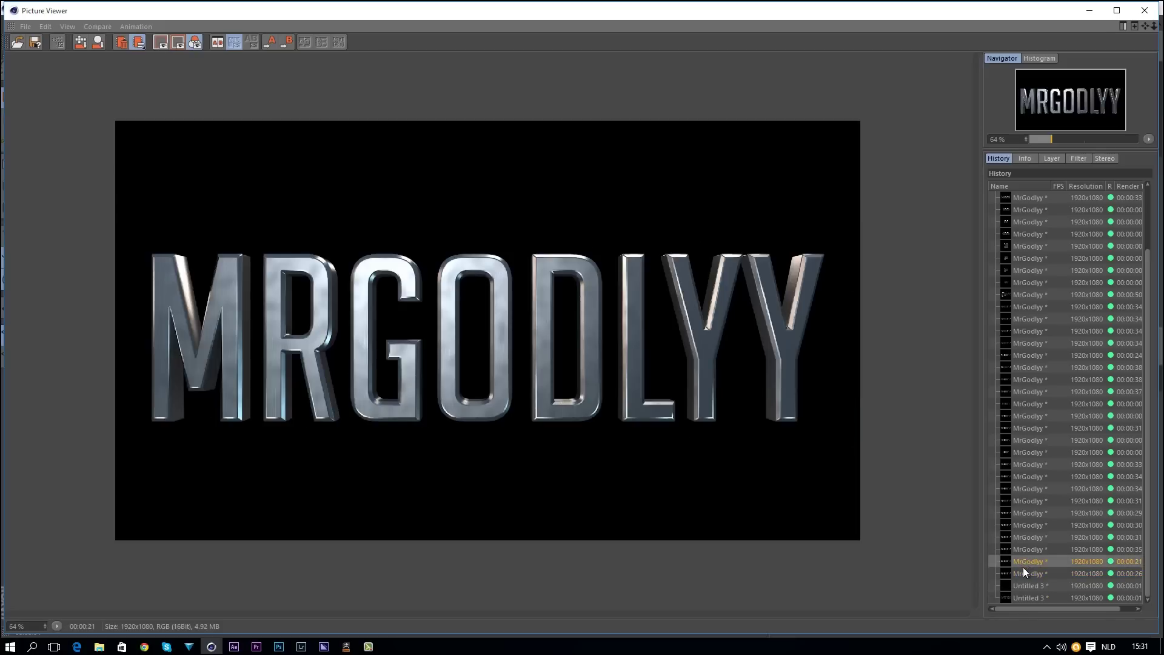
pyautogui.click(1019, 596)
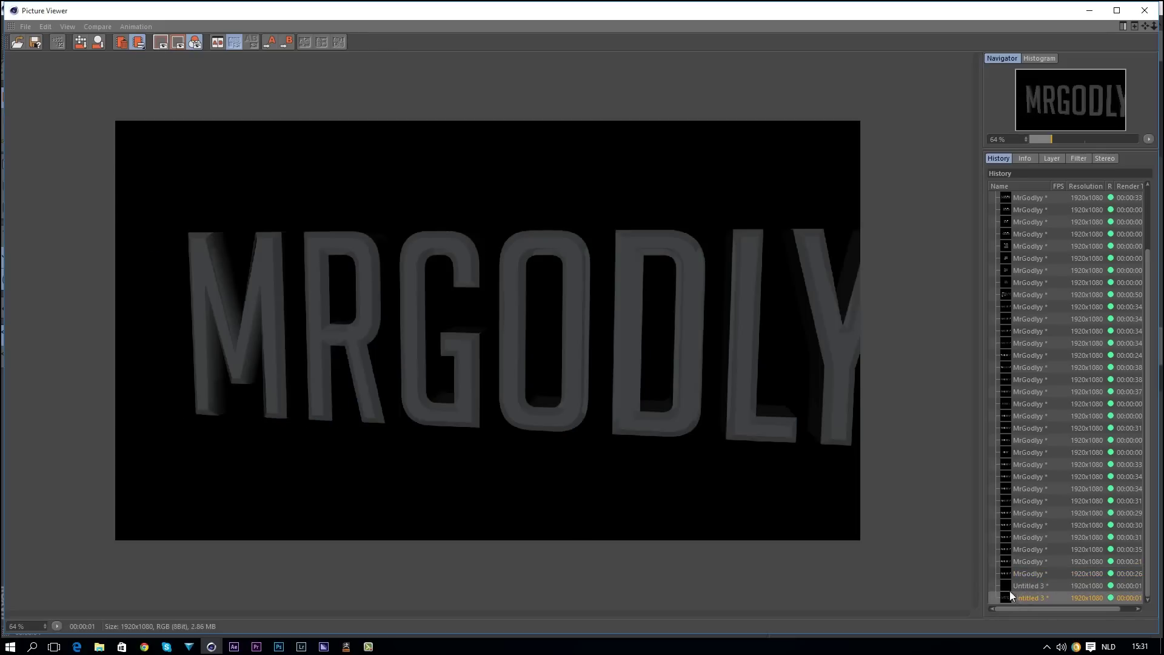
pyautogui.click(1144, 10)
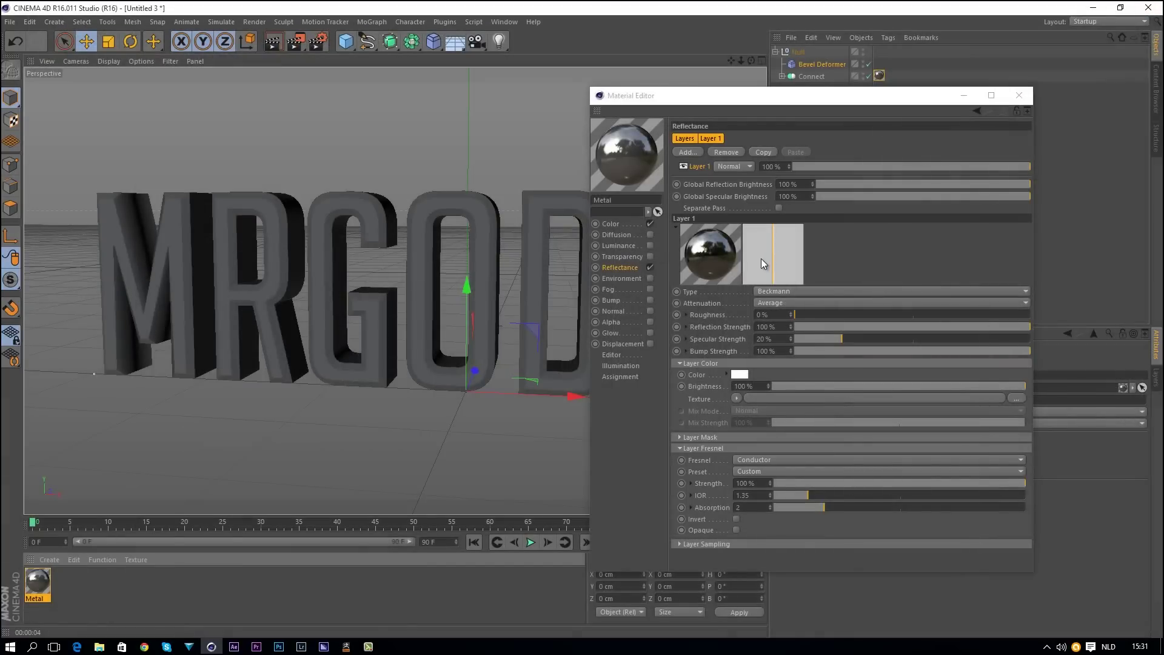
# - Expand the roughness, reflection, specular and bump strength settings of the Metal material's reflectance layer and enlarge the Material Editor
pyautogui.click(612, 267)
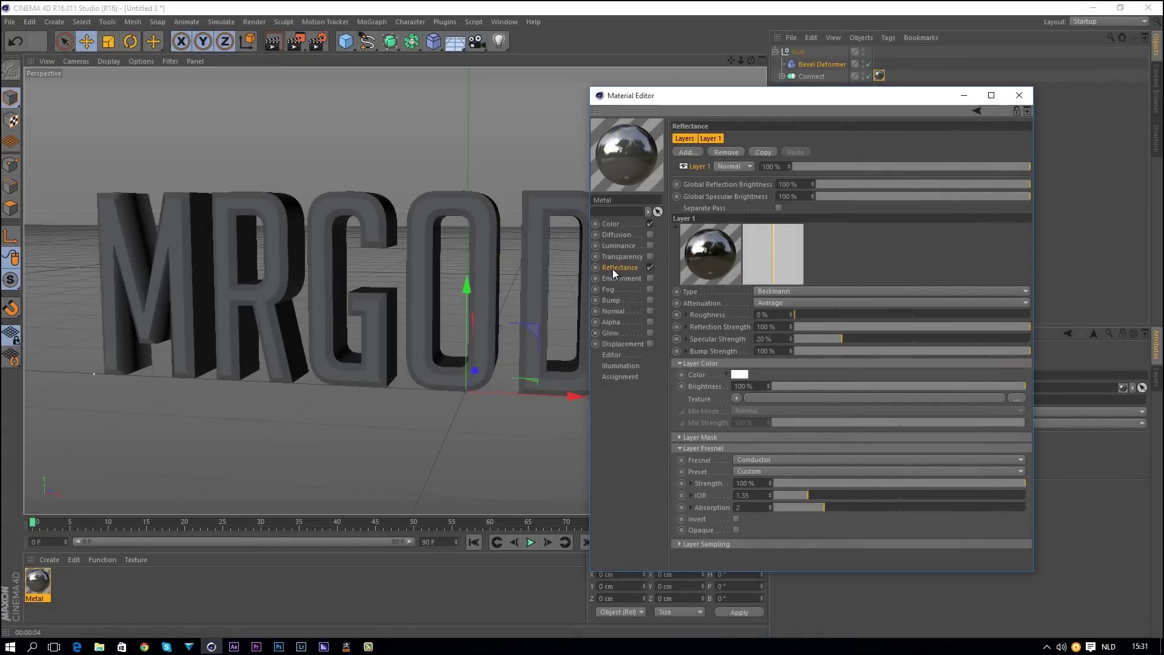
pyautogui.click(686, 314)
pyautogui.click(687, 339)
pyautogui.click(686, 376)
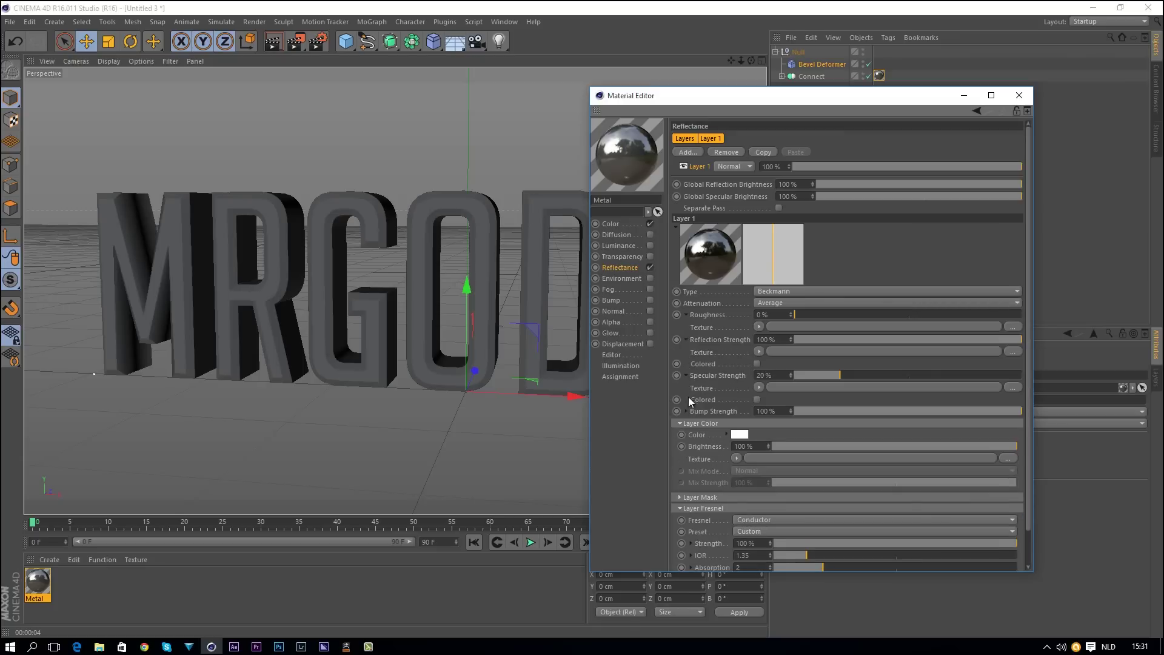
pyautogui.click(687, 411)
pyautogui.moveTo(907, 95); pyautogui.dragTo(894, 46)
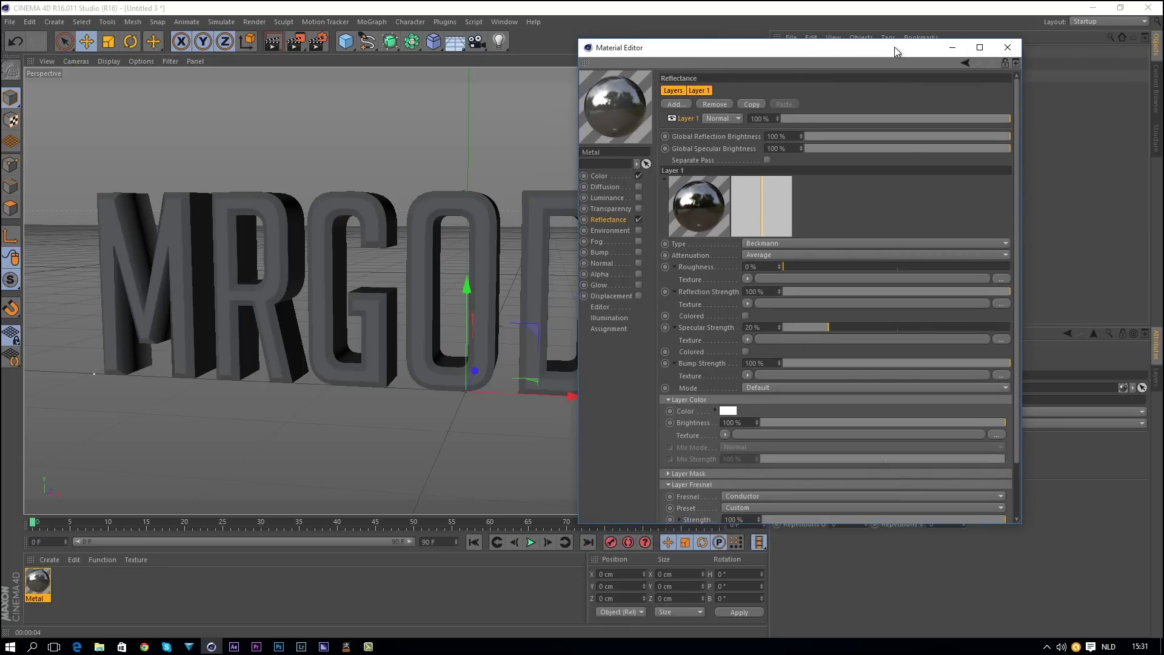
pyautogui.moveTo(1021, 525); pyautogui.dragTo(1101, 597)
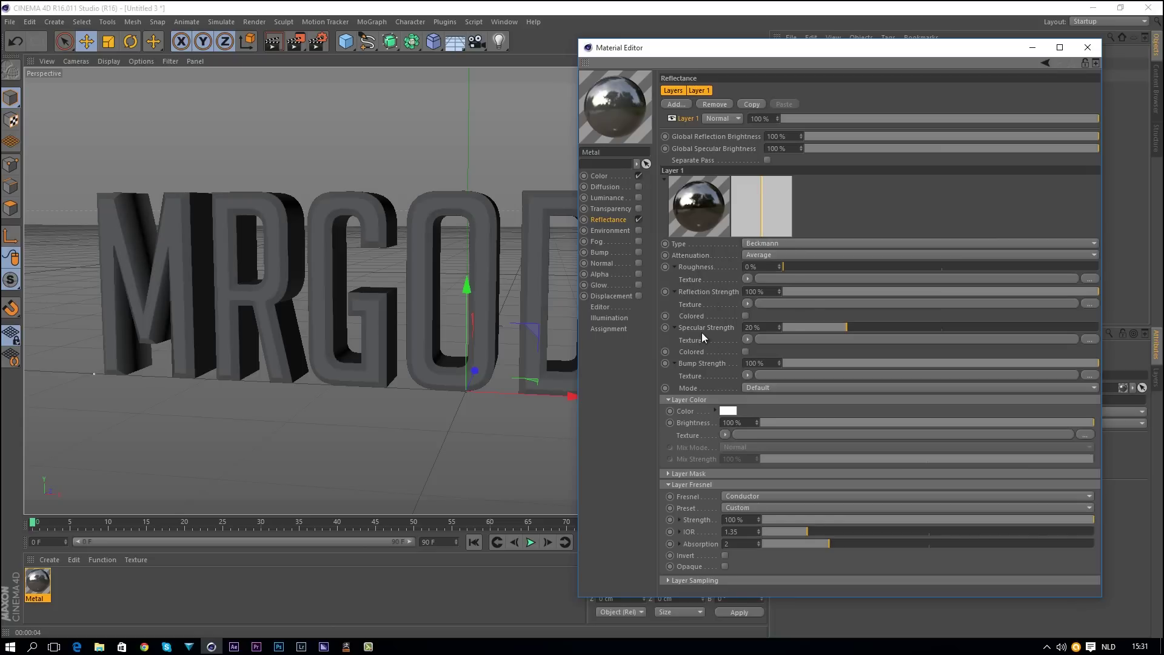
# - Set the Metal reflectance layer's specular strength to 100%, roughness to 35% and reflection strength to 35%
pyautogui.moveTo(843, 328); pyautogui.dragTo(1131, 334)
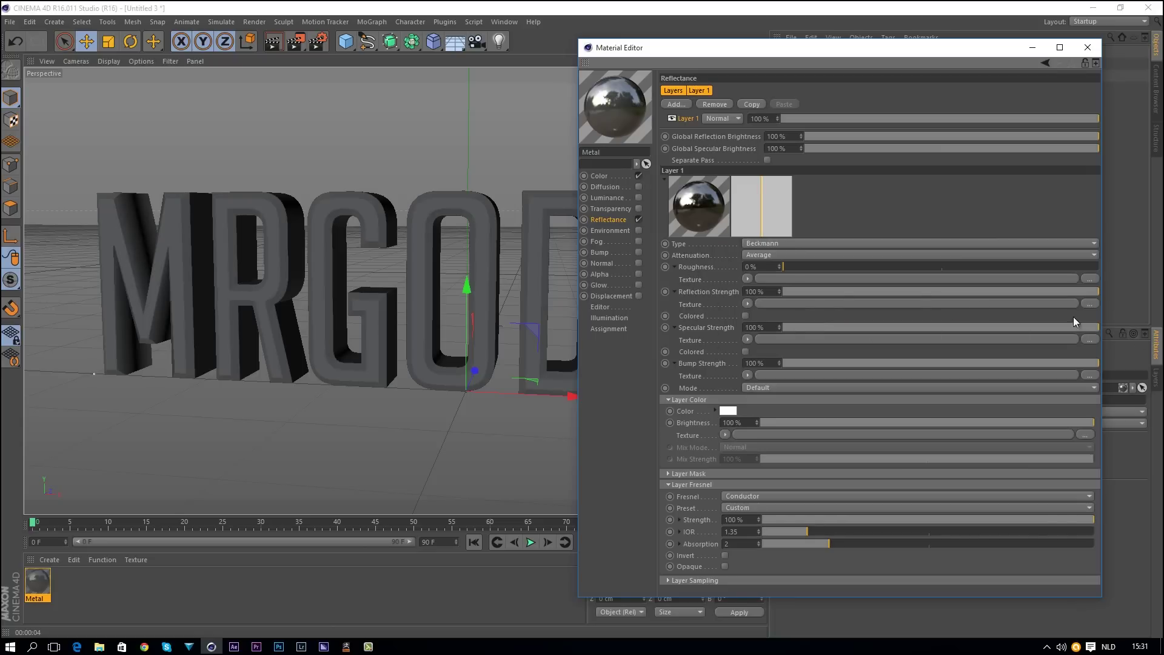
pyautogui.write('35')
pyautogui.press('Tab')
pyautogui.write('35')
pyautogui.press('Return')
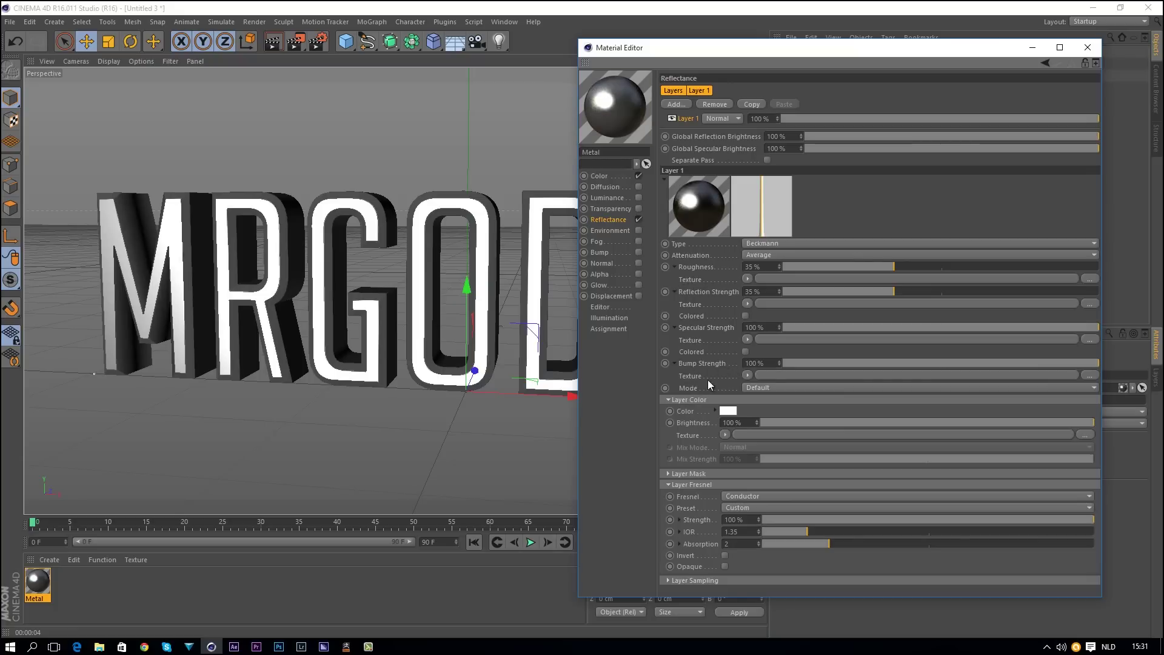
# - Switch the reflectance layer's bump mode to Custom Bump Map and assign a Noise shader as its custom texture
pyautogui.click(763, 389)
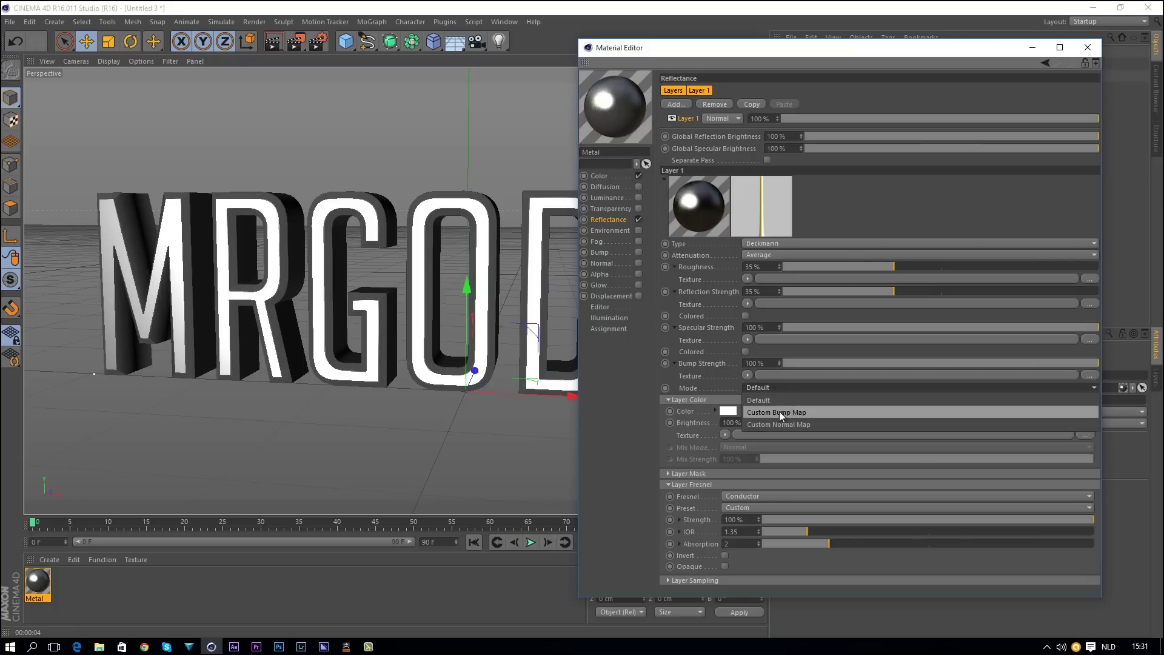
pyautogui.click(776, 411)
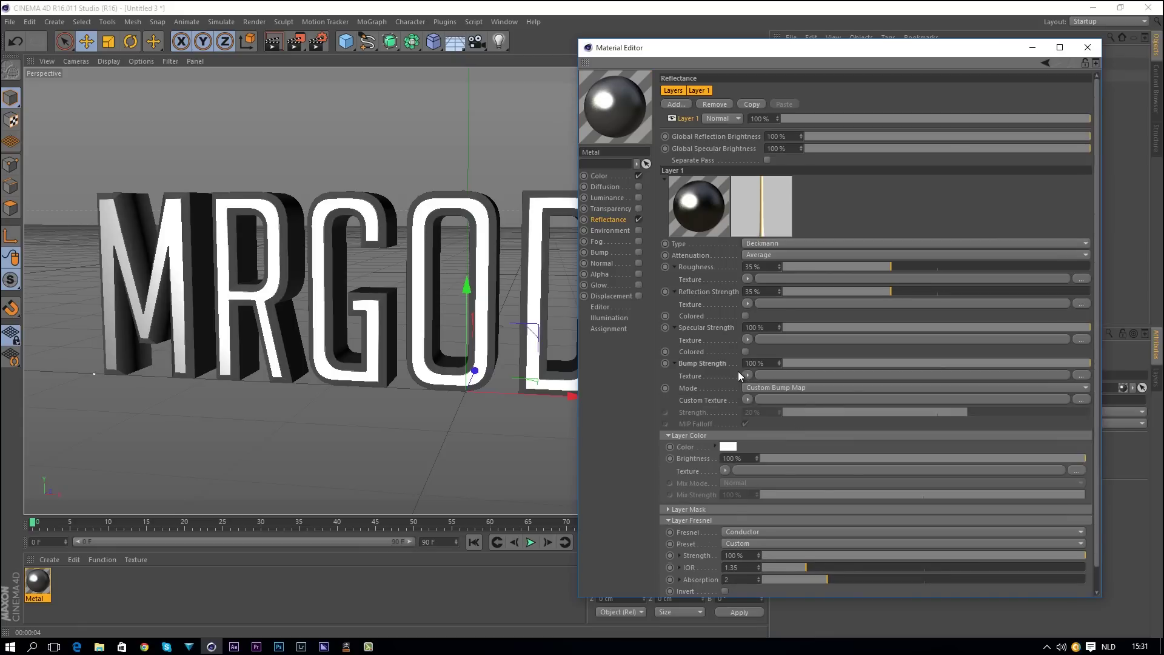
pyautogui.click(674, 364)
pyautogui.click(674, 363)
pyautogui.click(766, 388)
pyautogui.click(770, 413)
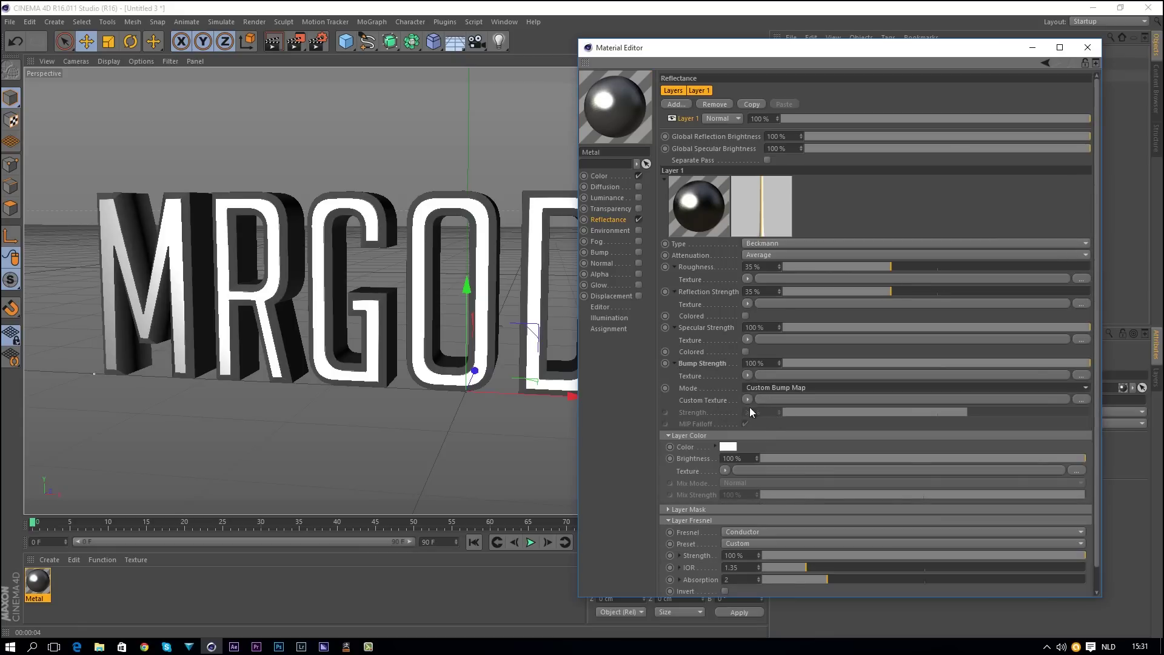
pyautogui.click(747, 399)
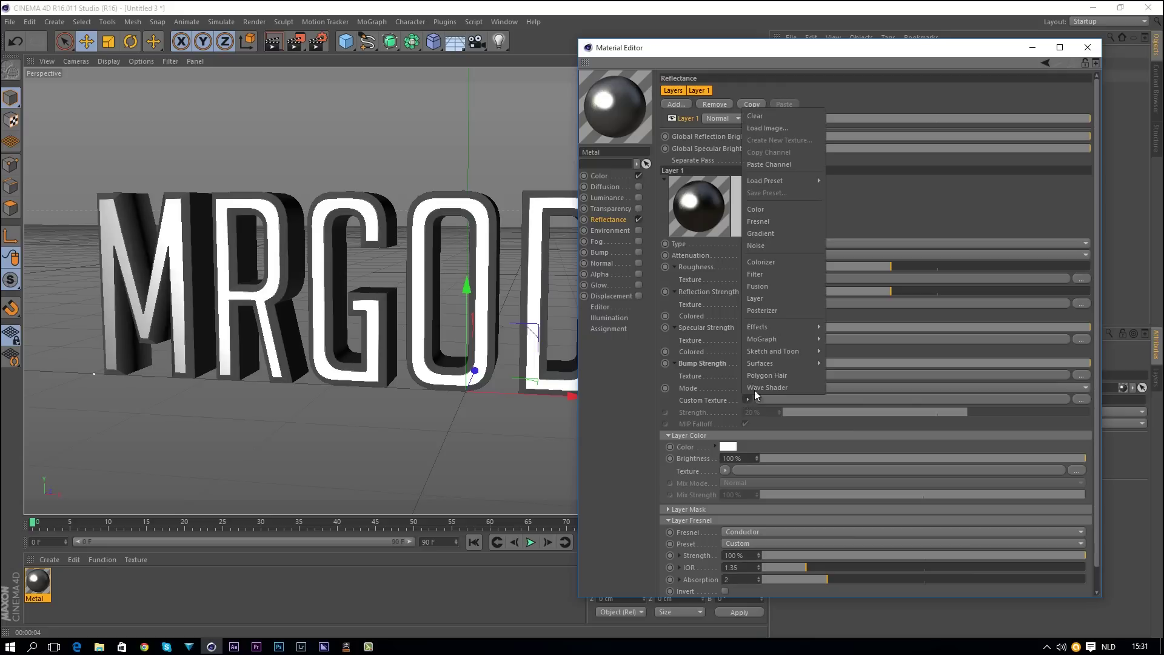
pyautogui.click(764, 246)
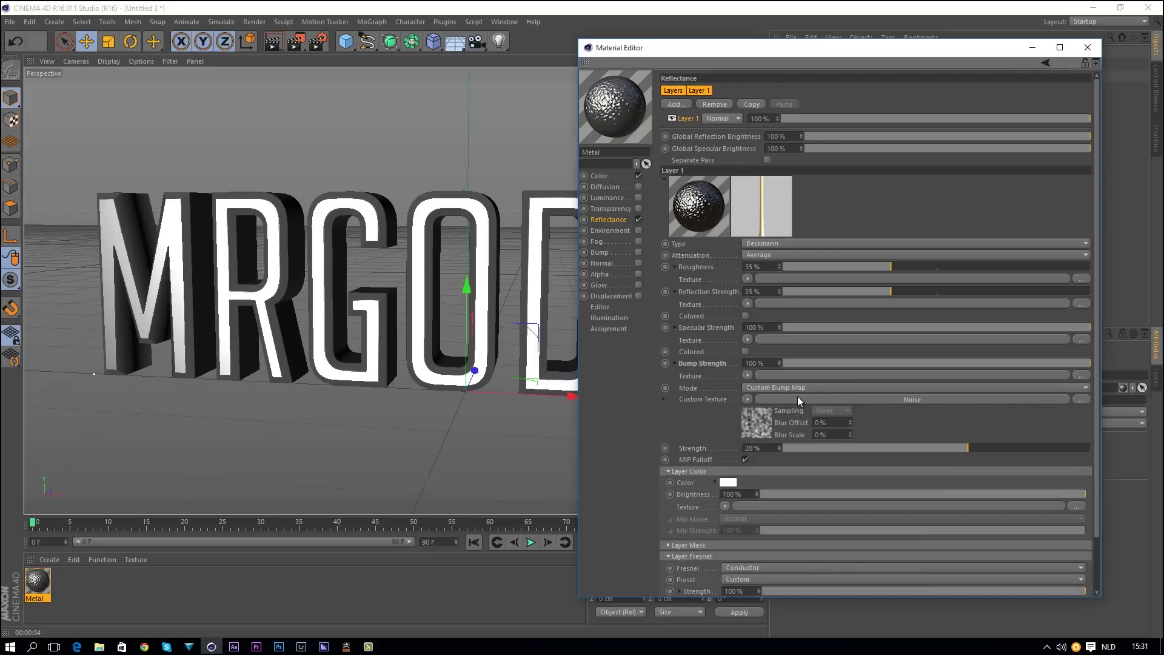
# - Stretch the bump Noise shader by setting its relative scale to 10% in the first field and 1000% in the second
pyautogui.click(798, 397)
pyautogui.doubleClick(765, 257)
pyautogui.write('10')
pyautogui.press('Tab')
pyautogui.write('20')
pyautogui.press('Return')
pyautogui.doubleClick(803, 257)
pyautogui.write('1000')
pyautogui.press('Return')
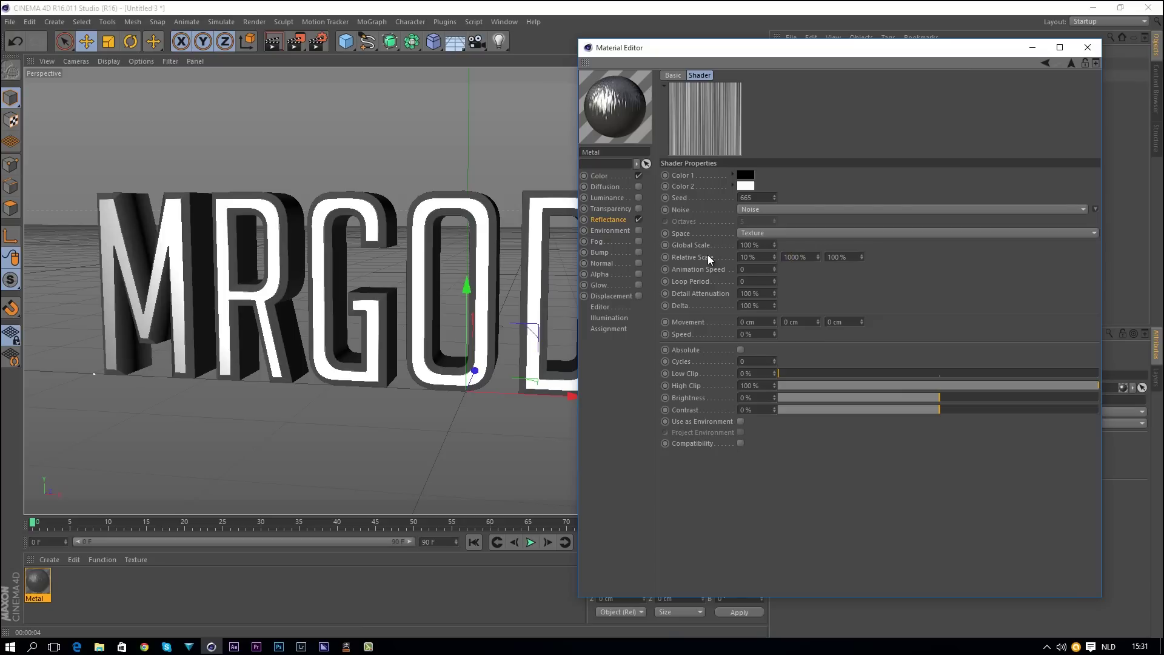
# - Return to the reflectance layer and set the custom bump map's strength to -1.5%
pyautogui.click(1045, 63)
pyautogui.doubleClick(754, 447)
pyautogui.write('-1.5')
pyautogui.press('Return')
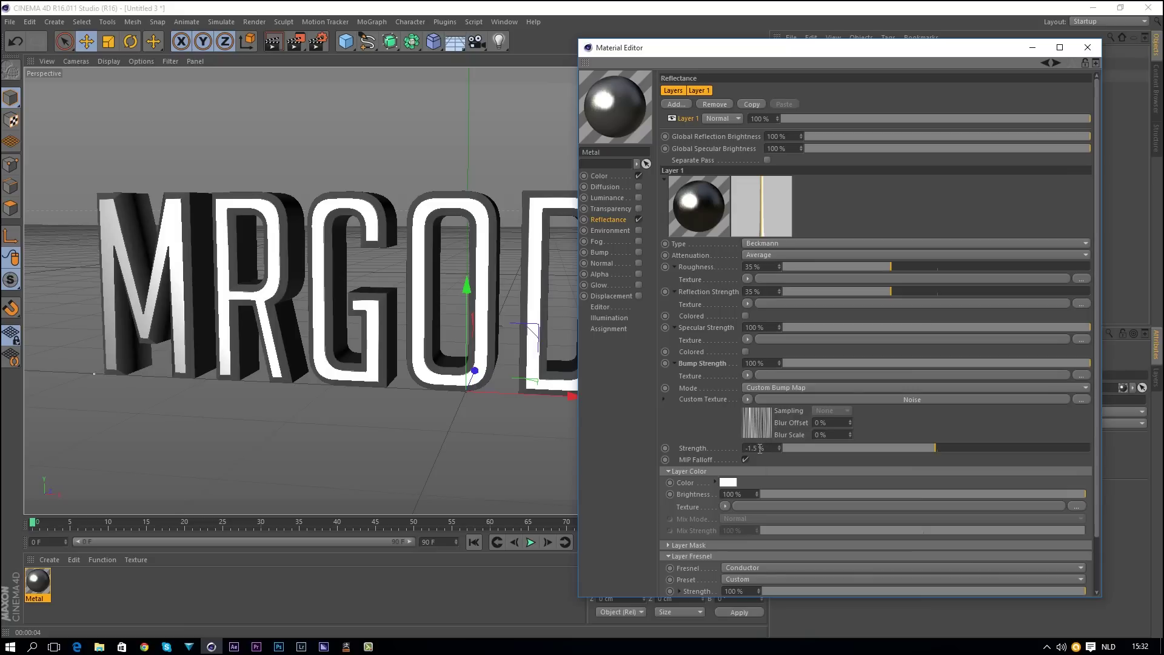
# - Render the scene to the Picture Viewer and inspect the brushed bump on the letters up close
pyautogui.click(295, 41)
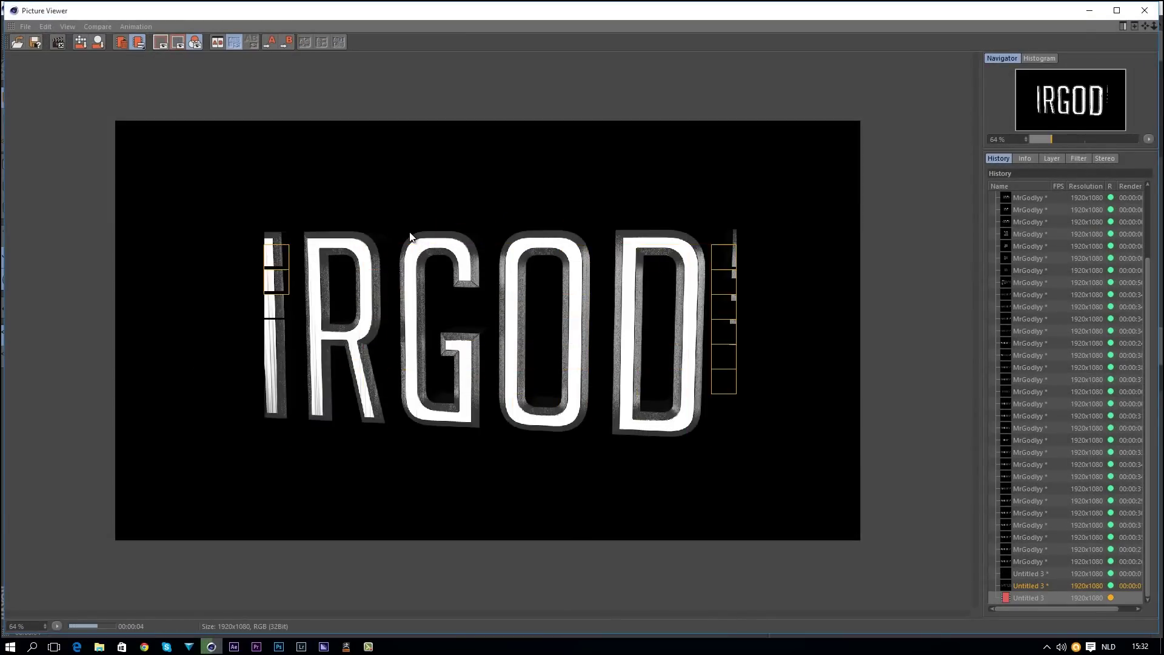
pyautogui.scroll(3, 647, 341)
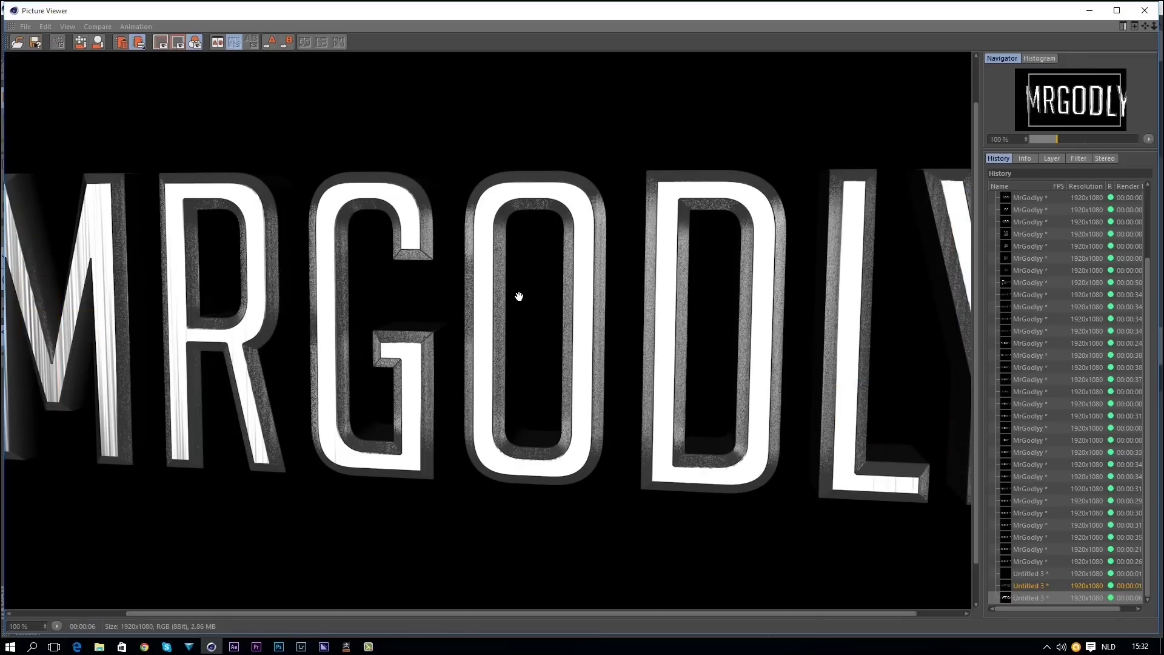
pyautogui.moveTo(520, 299); pyautogui.dragTo(713, 294)
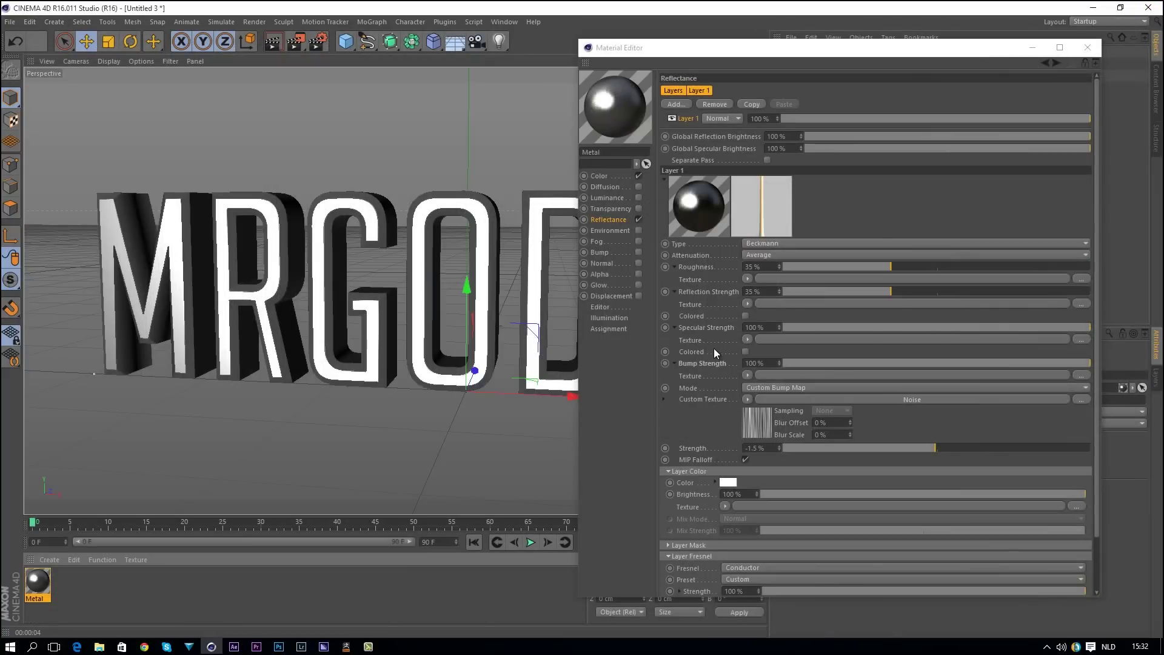
# - Copy the Noise shader from the custom bump texture and paste it into the roughness texture
pyautogui.click(748, 398)
pyautogui.click(779, 152)
pyautogui.click(748, 278)
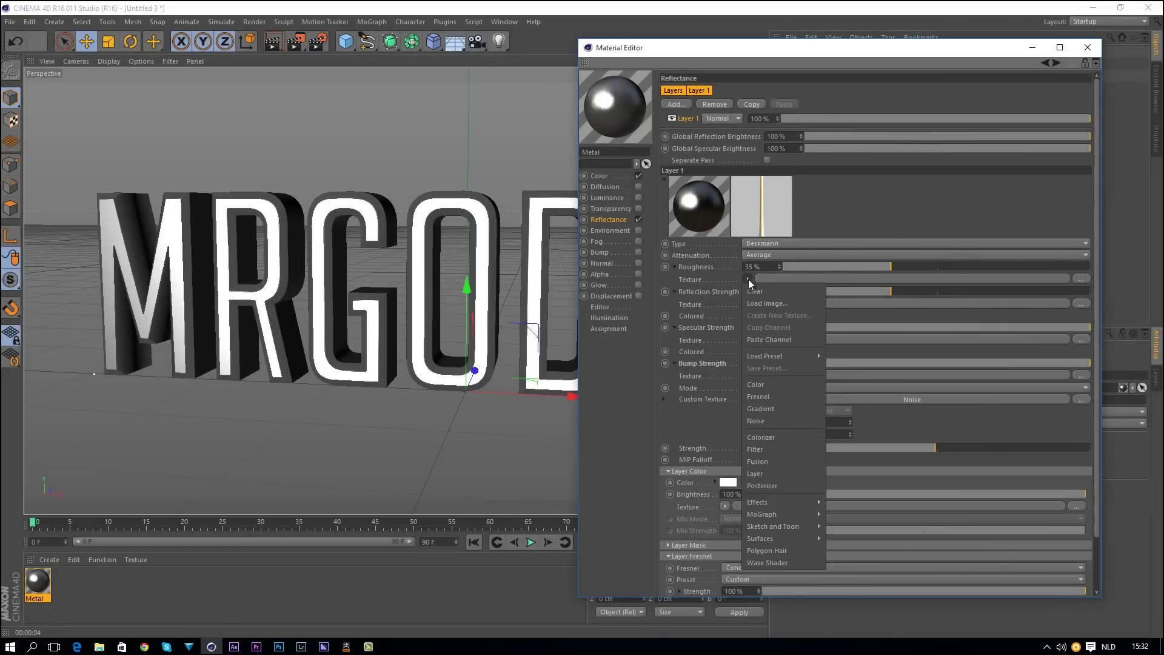
pyautogui.click(765, 339)
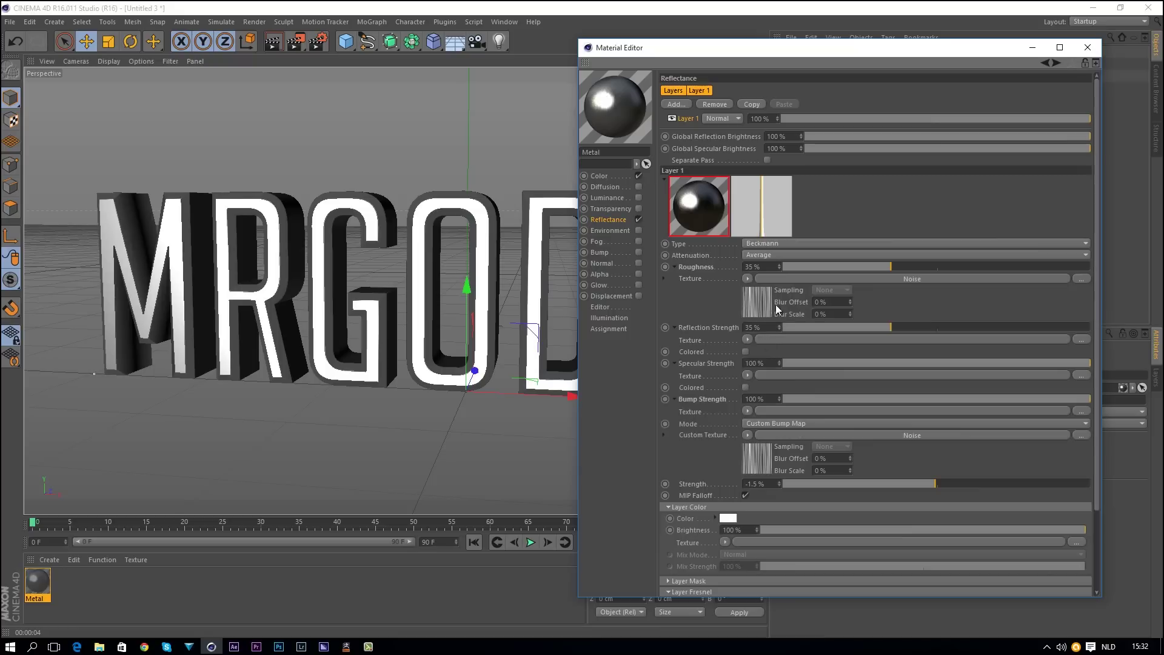
# - Adjust the roughness Noise shader to a high clip of 84% and a brightness of 37%, keeping the low clip at 0%
pyautogui.click(781, 276)
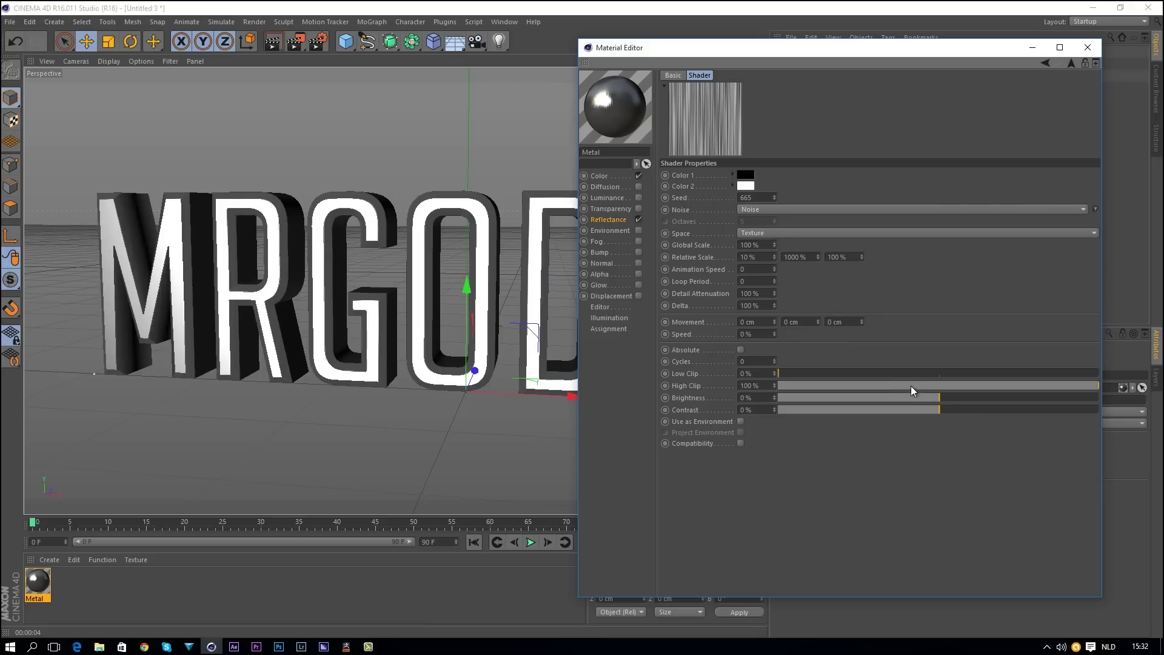
pyautogui.moveTo(976, 392)
pyautogui.mouseDown()
pyautogui.moveTo(1057, 395)
pyautogui.moveTo(943, 398)
pyautogui.moveTo(1060, 384)
pyautogui.moveTo(999, 385)
pyautogui.mouseUp()
pyautogui.click(819, 374)
pyautogui.moveTo(820, 374); pyautogui.dragTo(715, 371)
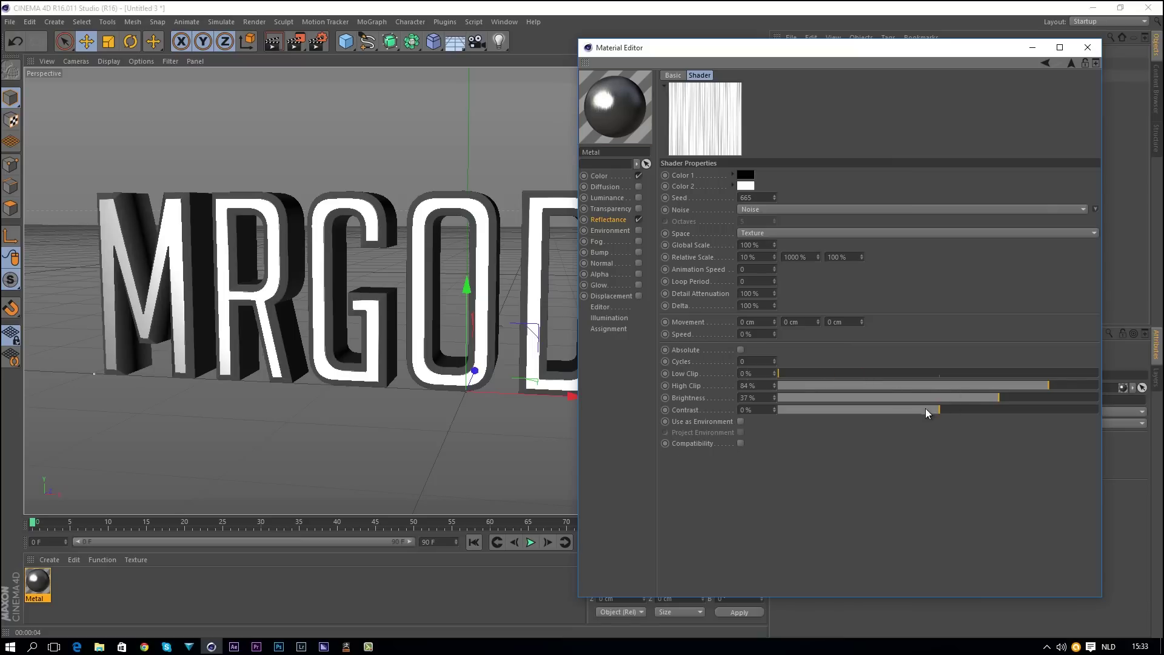
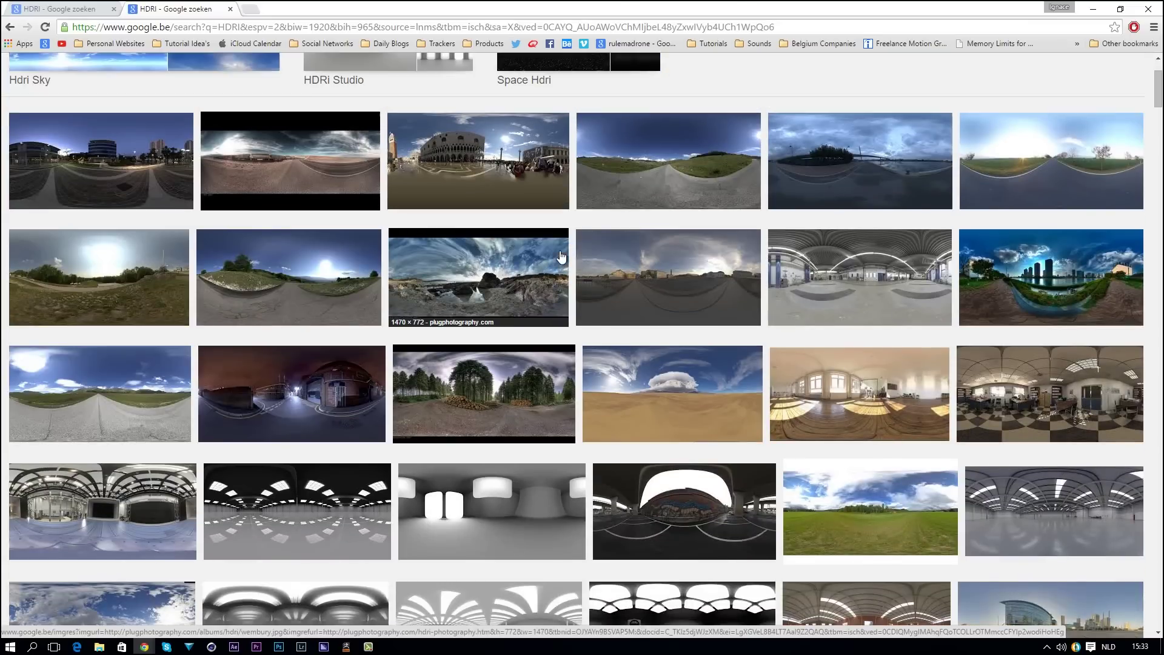
# - Look through the HDRI image search results in the browser and switch back to CINEMA 4D
pyautogui.scroll(-1, 582, 242)
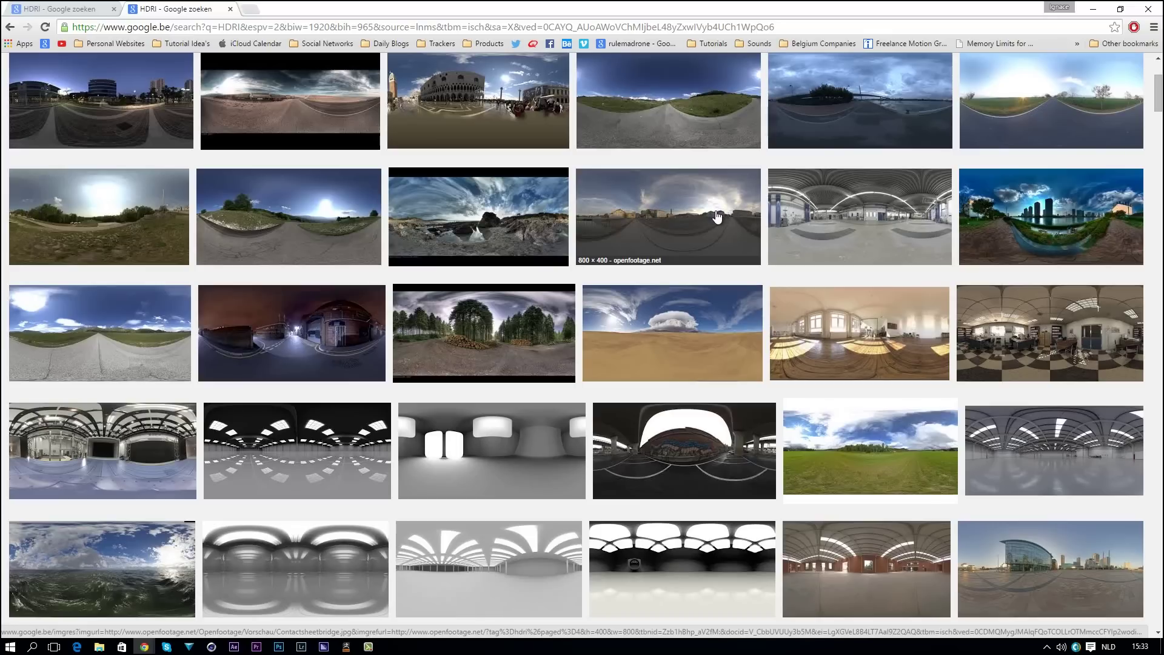
pyautogui.scroll(1, 716, 217)
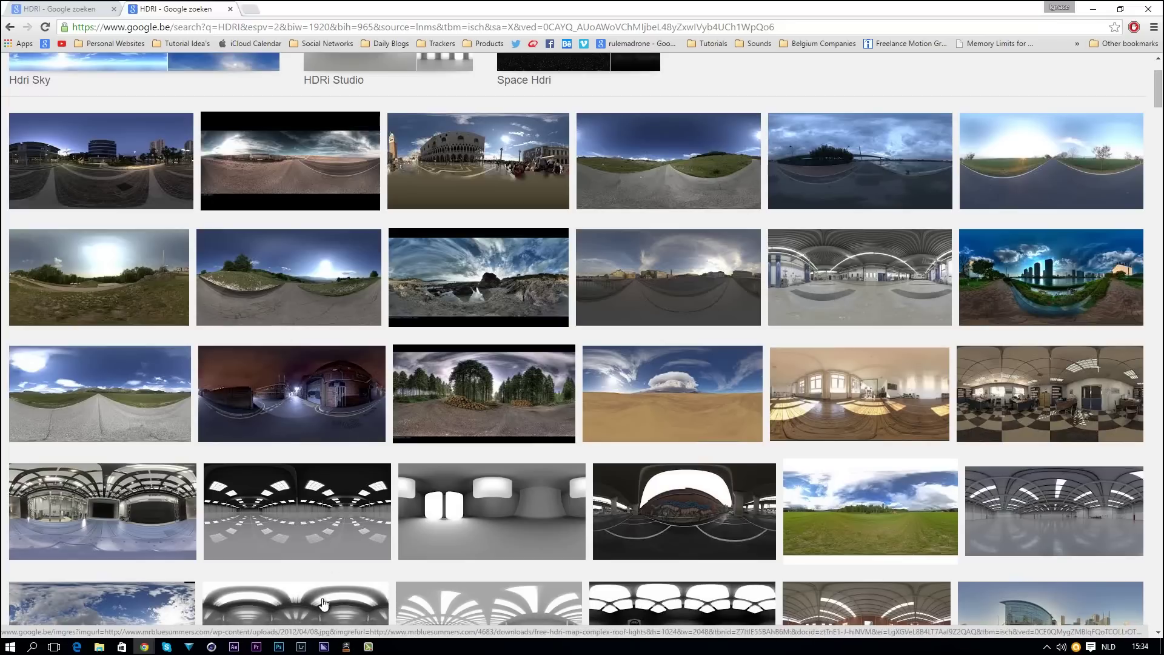
pyautogui.click(212, 647)
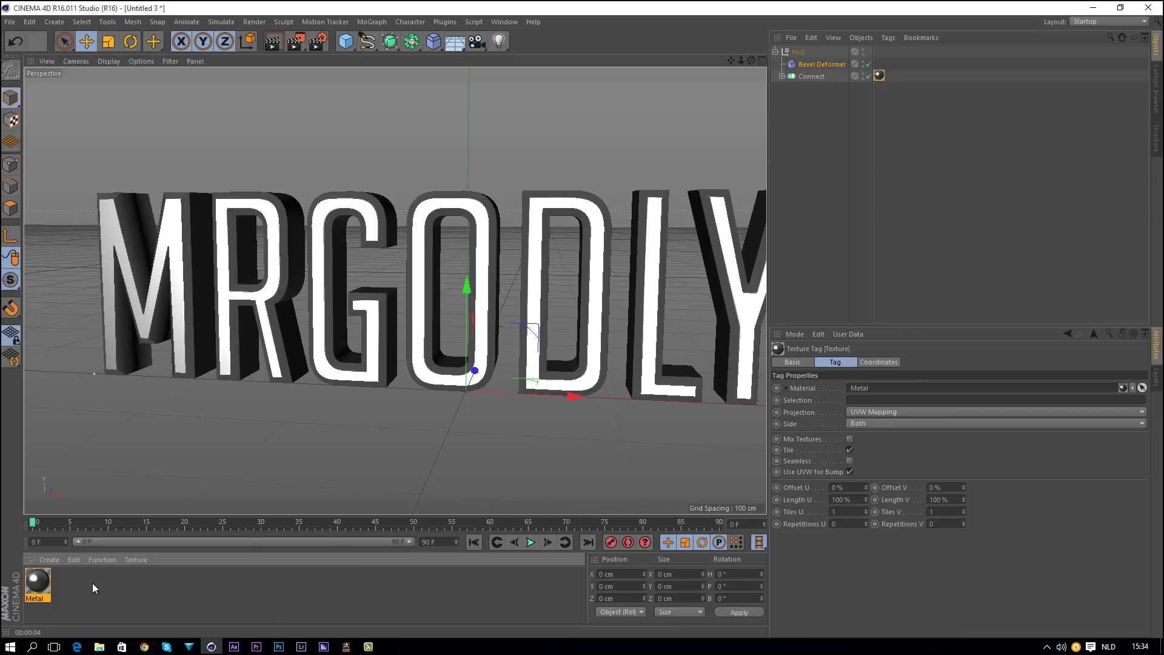
# - Create a new material with Color and Reflectance turned off and Luminance turned on
pyautogui.click(49, 559)
pyautogui.click(95, 468)
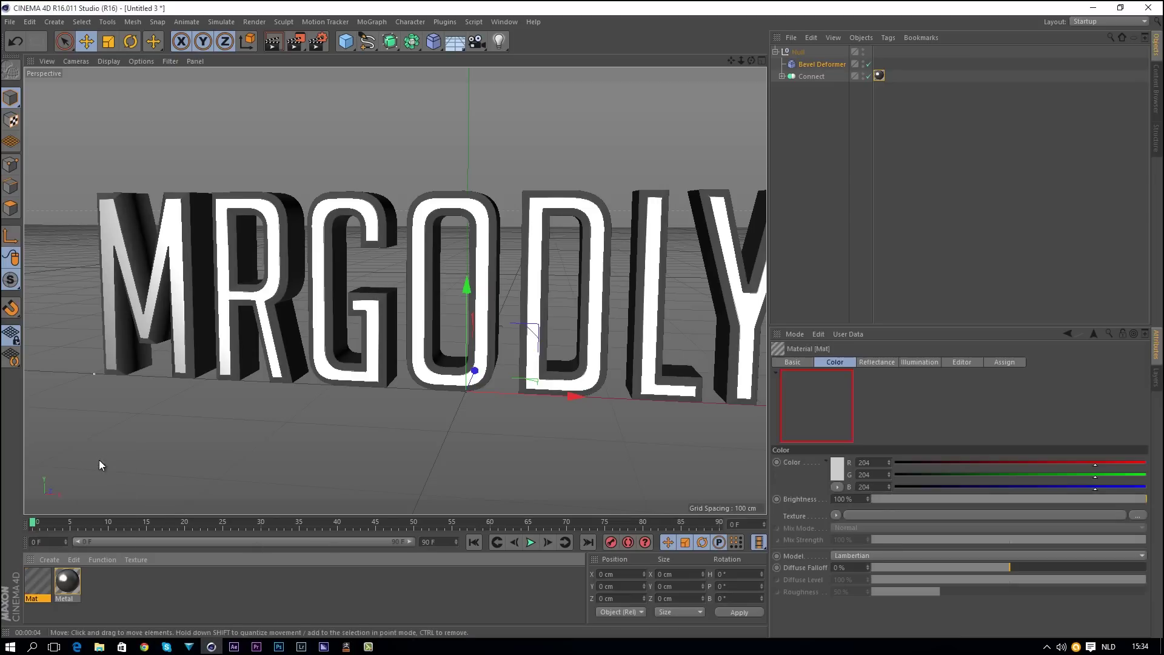
pyautogui.doubleClick(40, 581)
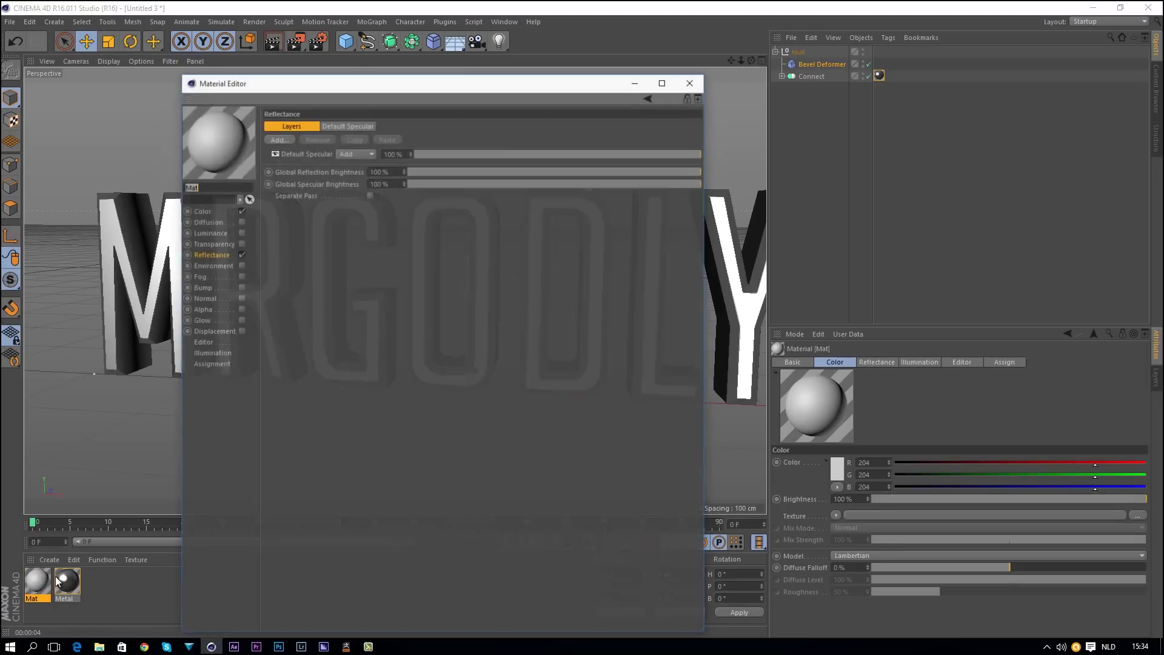
pyautogui.click(241, 211)
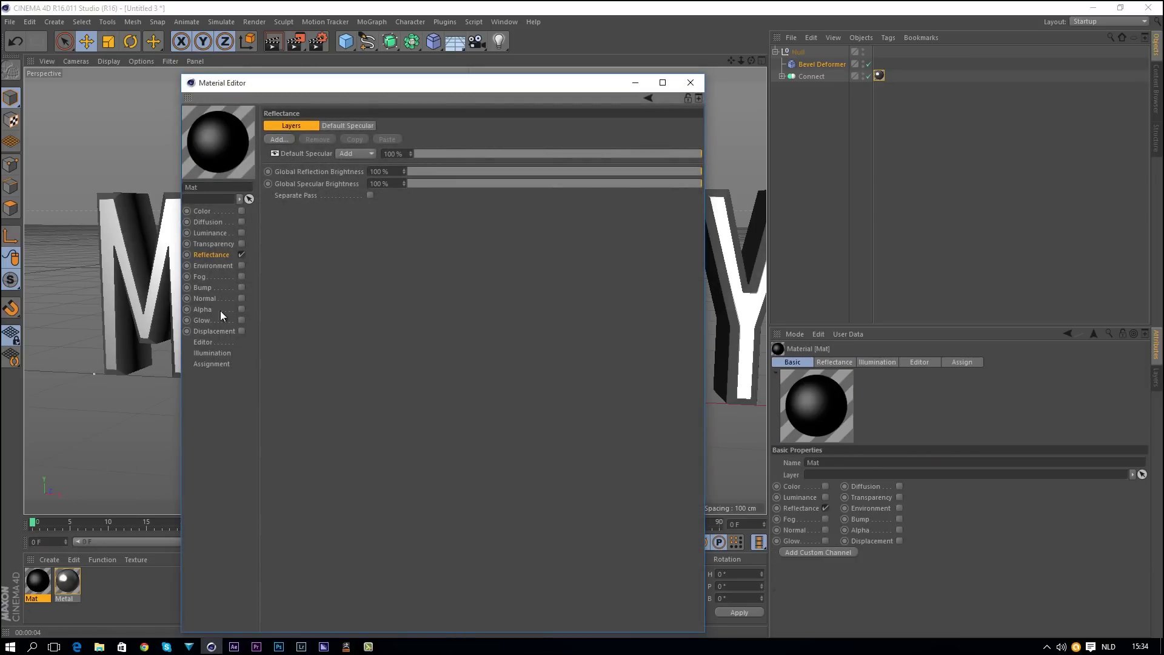
pyautogui.click(241, 255)
pyautogui.click(209, 232)
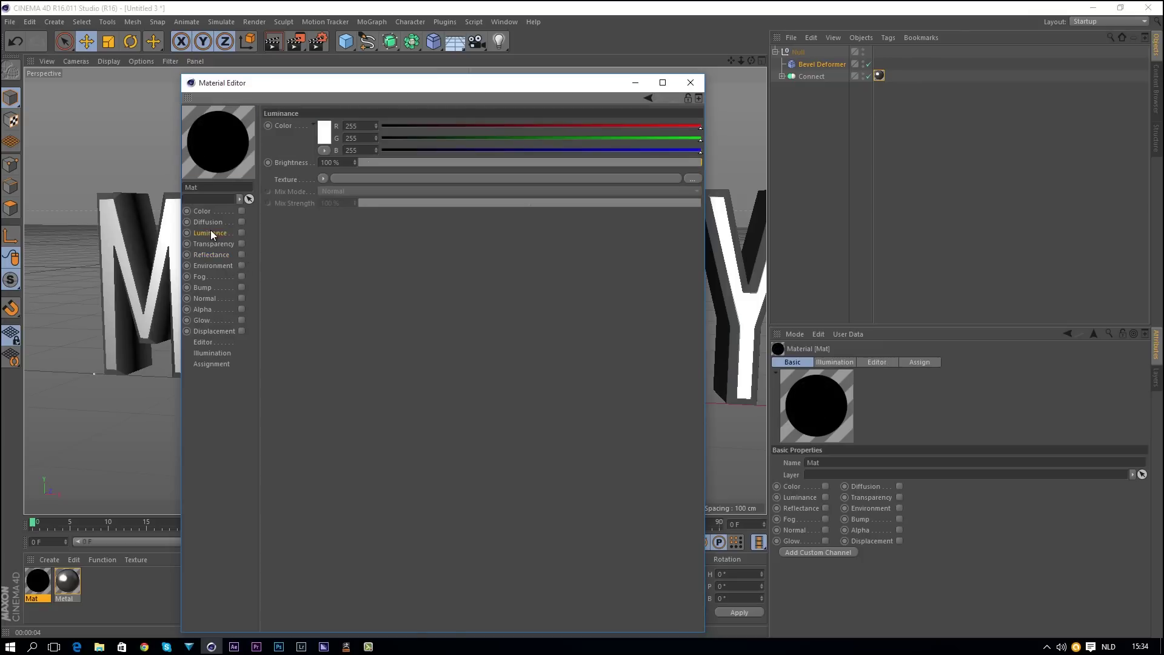
pyautogui.click(241, 233)
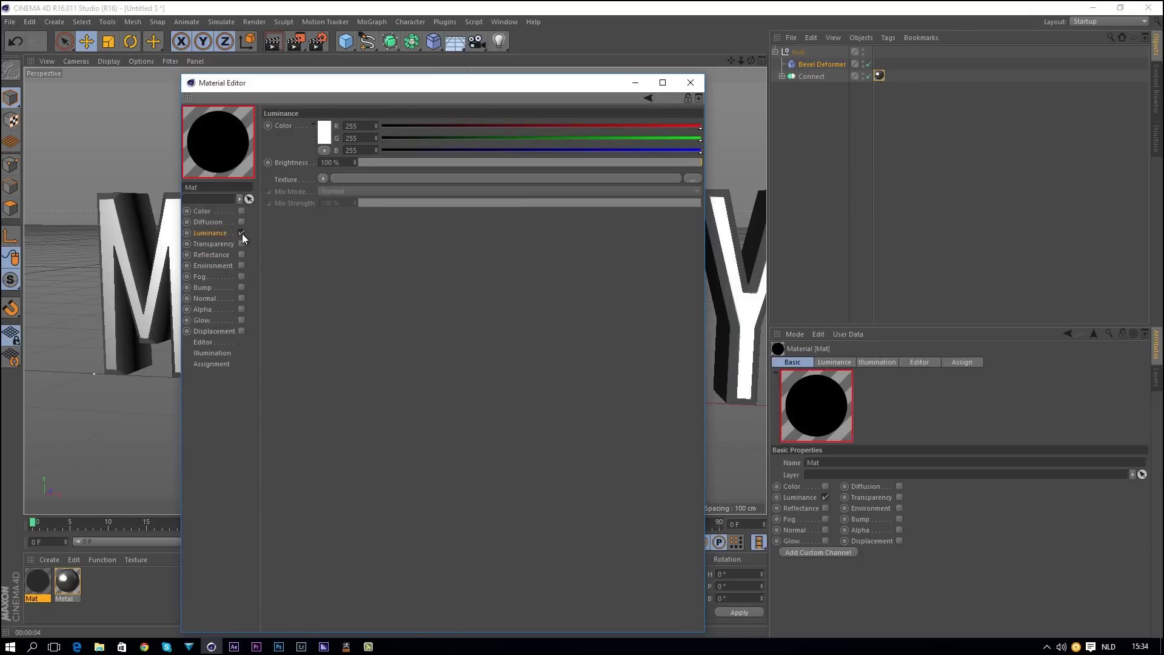
# - Load the HDRi-018-krpano image as the new material's Luminance texture and close the Material Editor
pyautogui.click(325, 179)
pyautogui.click(338, 202)
pyautogui.click(386, 197)
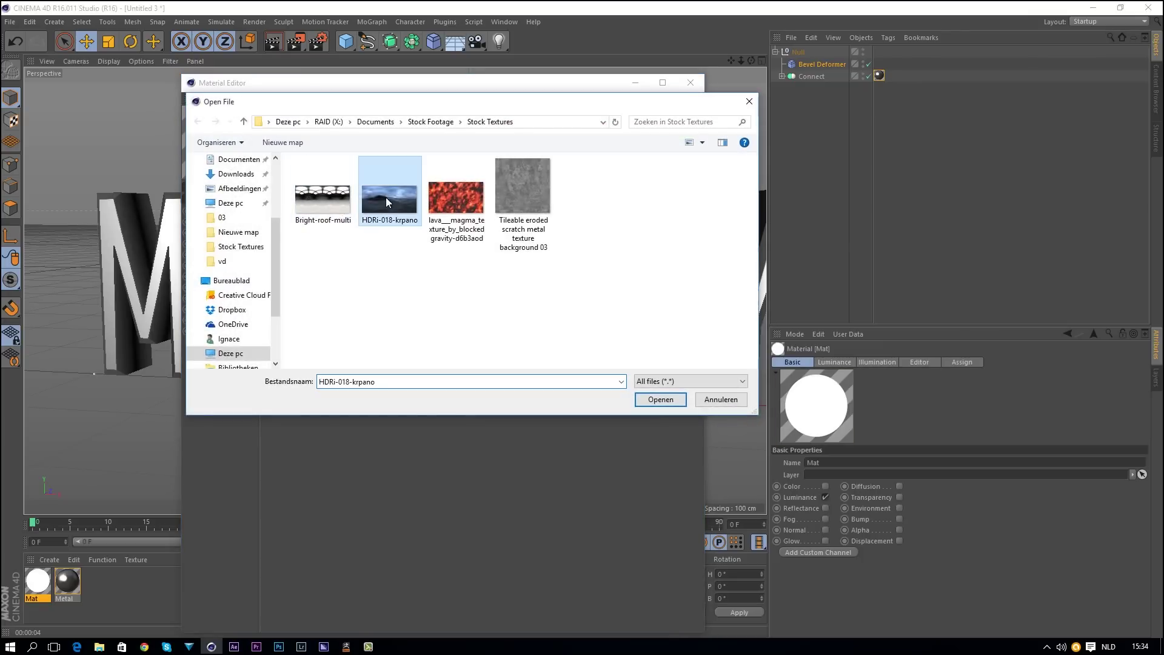
pyautogui.click(656, 399)
pyautogui.click(650, 370)
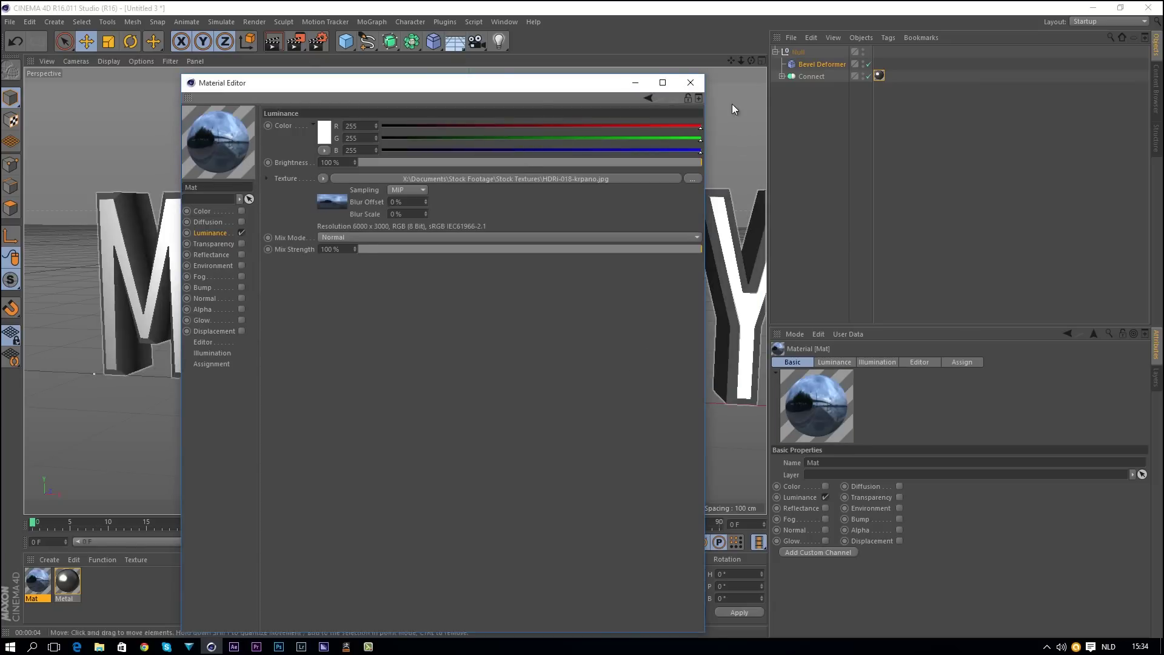
pyautogui.click(690, 82)
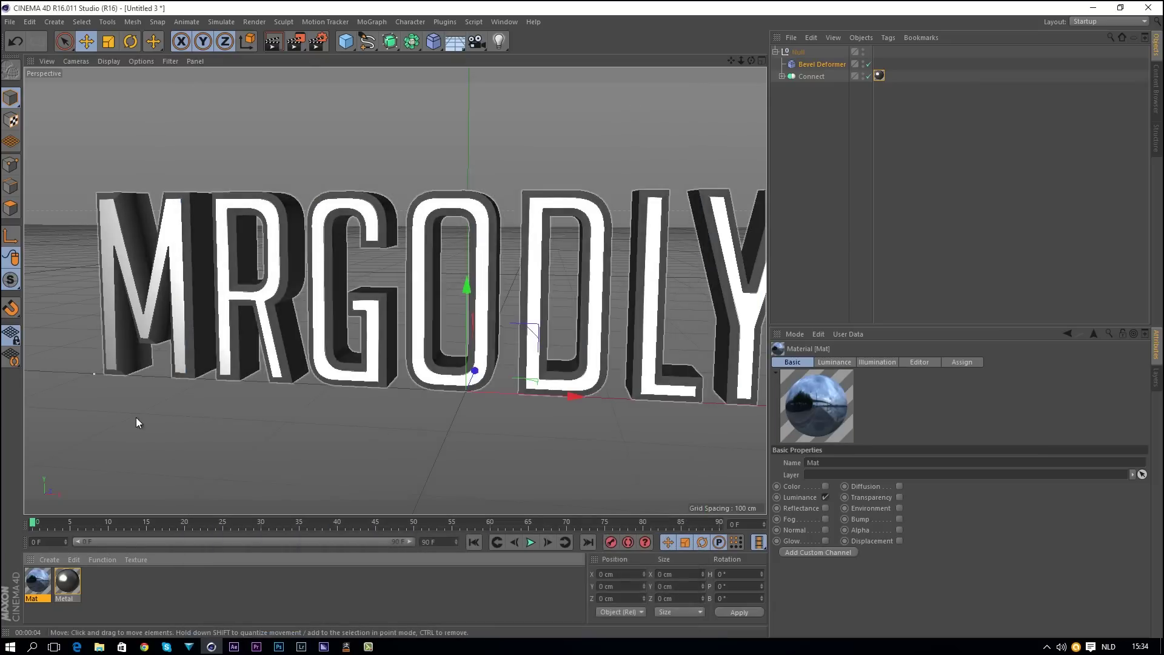
# - Add a Sky object and apply the HDRI luminance material Mat to it
pyautogui.click(453, 43)
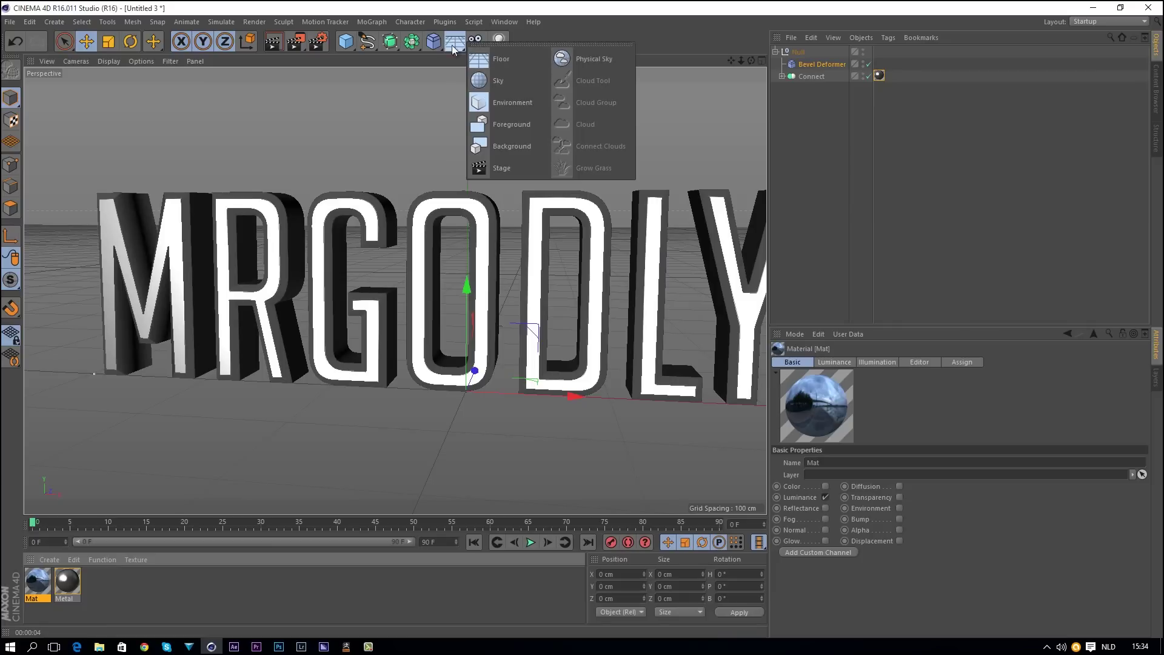
pyautogui.click(494, 81)
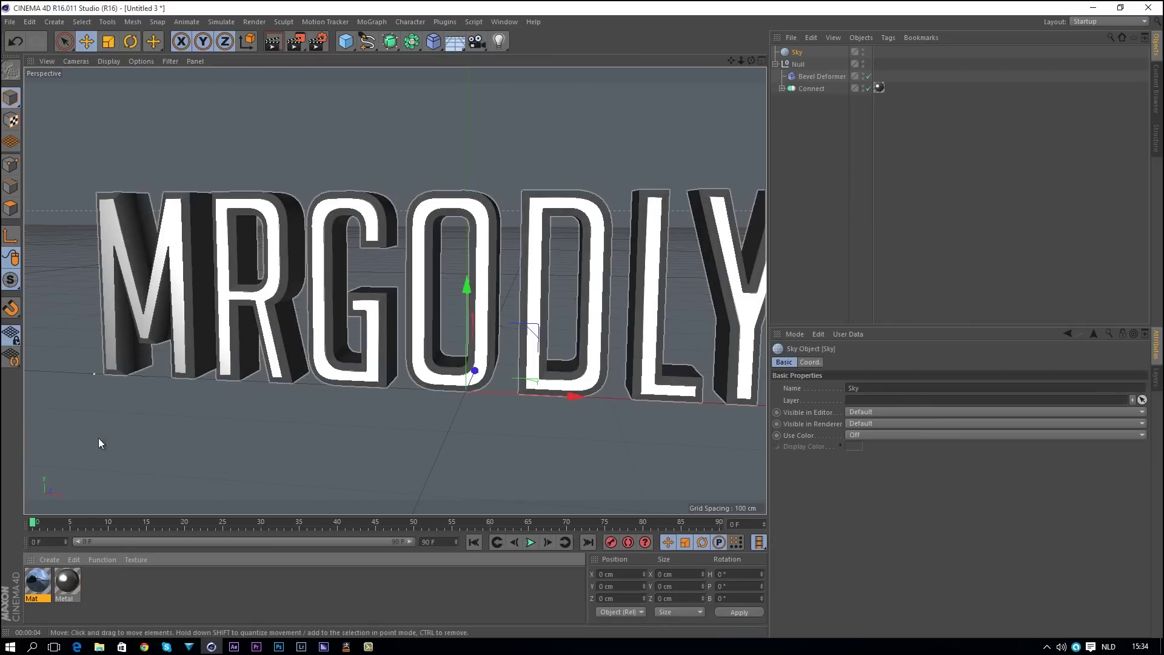
pyautogui.moveTo(240, 472); pyautogui.dragTo(798, 53)
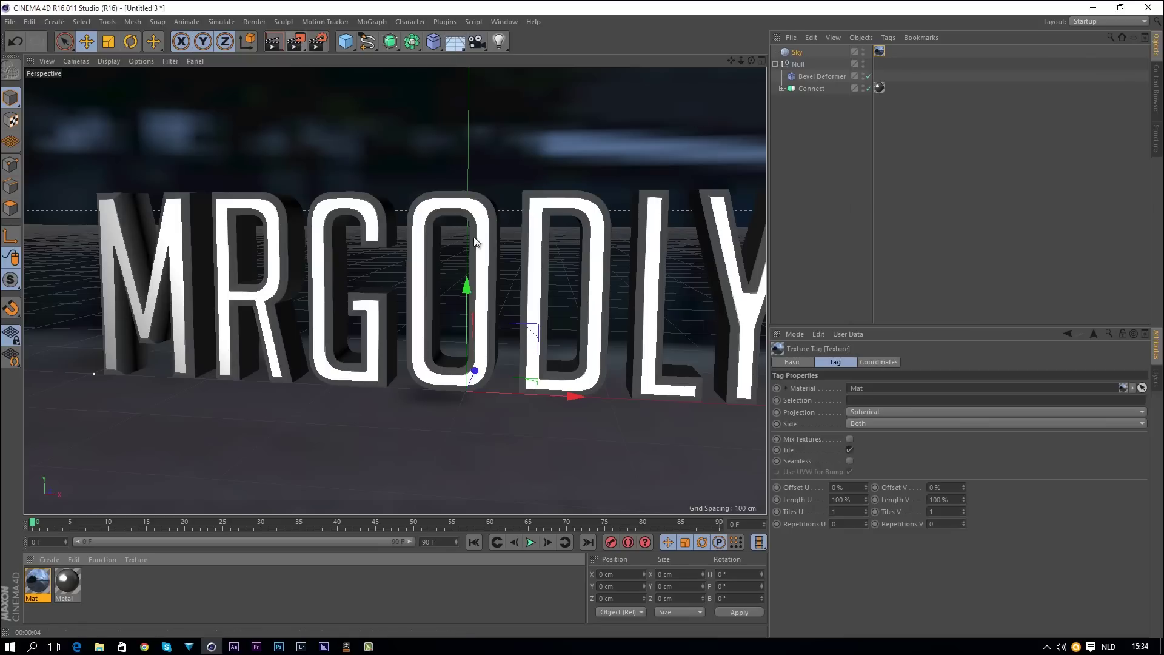
# - Give the Sky object a Compositing tag and turn off Seen by Camera
pyautogui.rightClick(796, 55)
pyautogui.moveTo(807, 60)
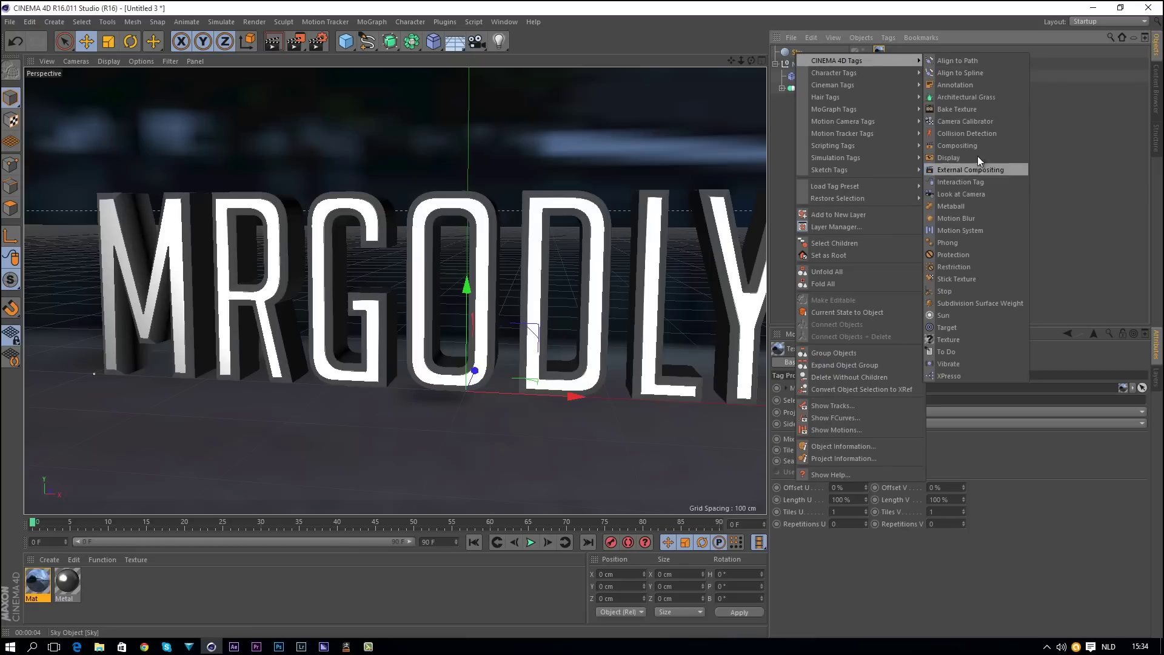
pyautogui.click(961, 148)
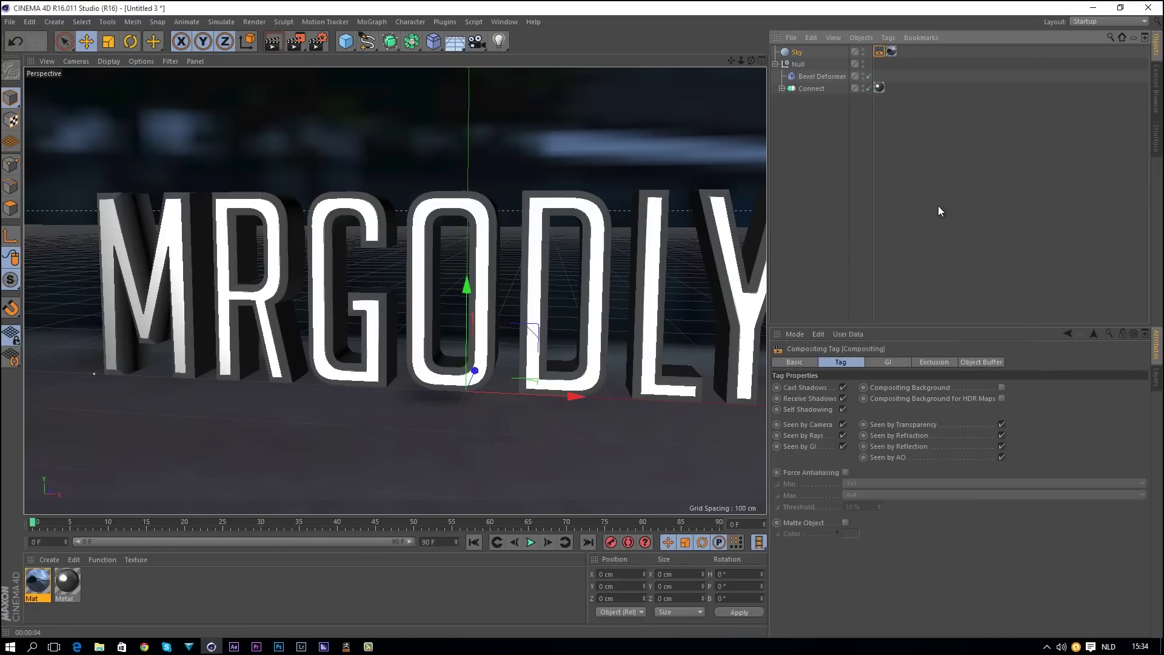
pyautogui.click(842, 425)
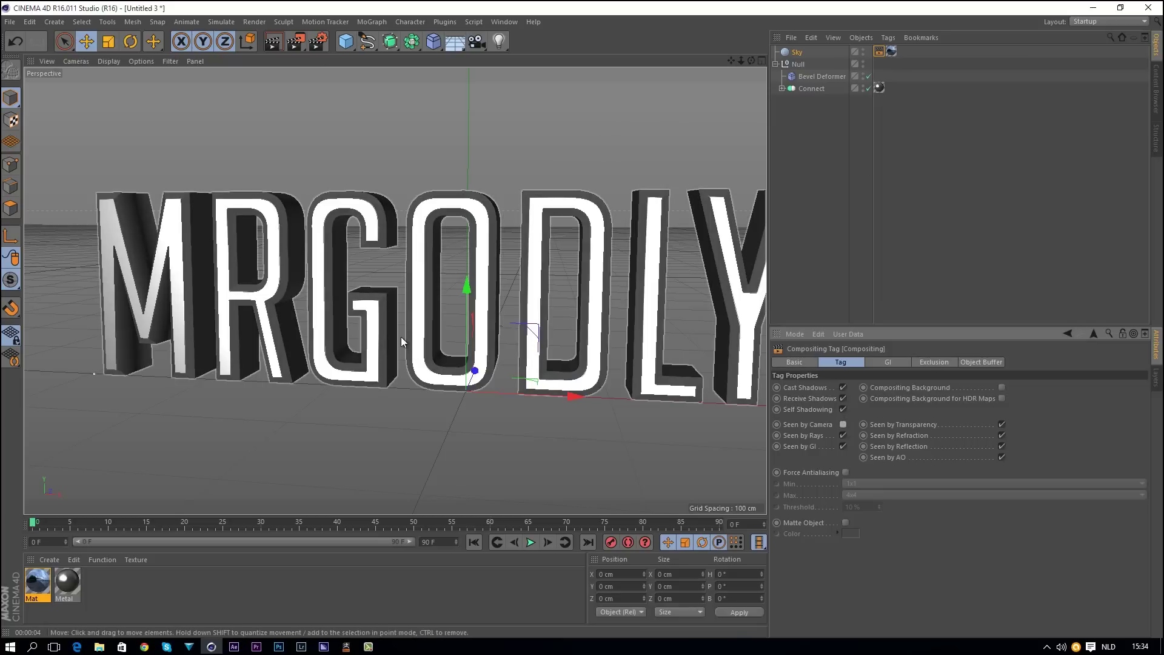
# - Render the text with the HDRI sky, compare it with the previous render in the history, and stop the render
pyautogui.click(295, 44)
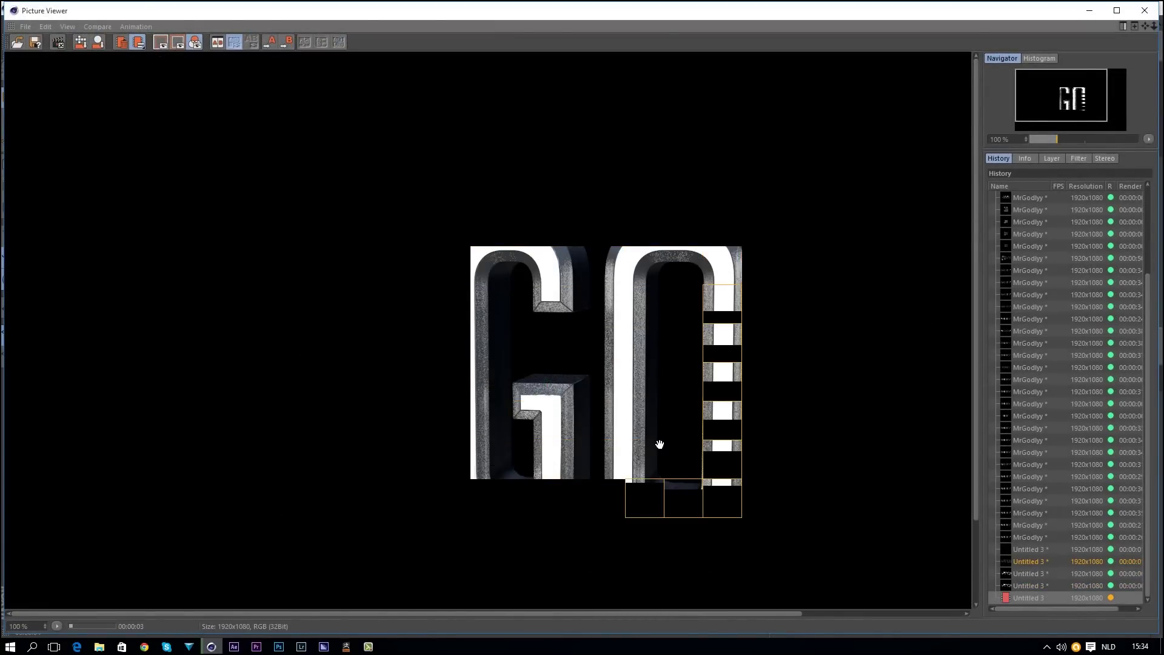
pyautogui.click(1024, 583)
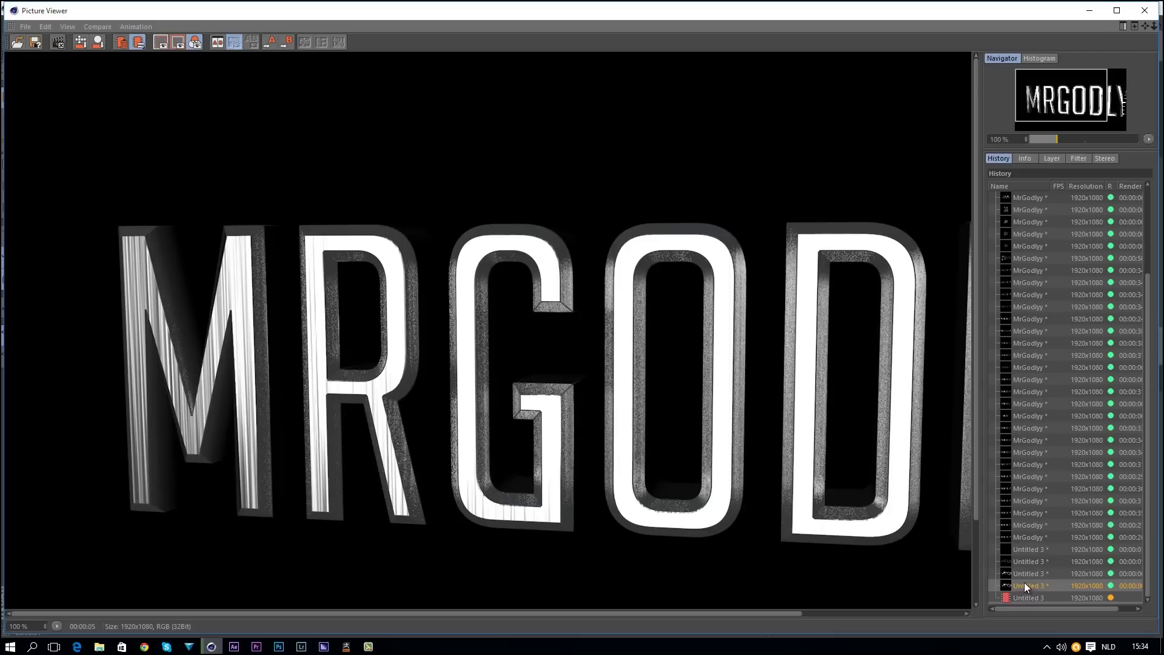
pyautogui.click(1023, 598)
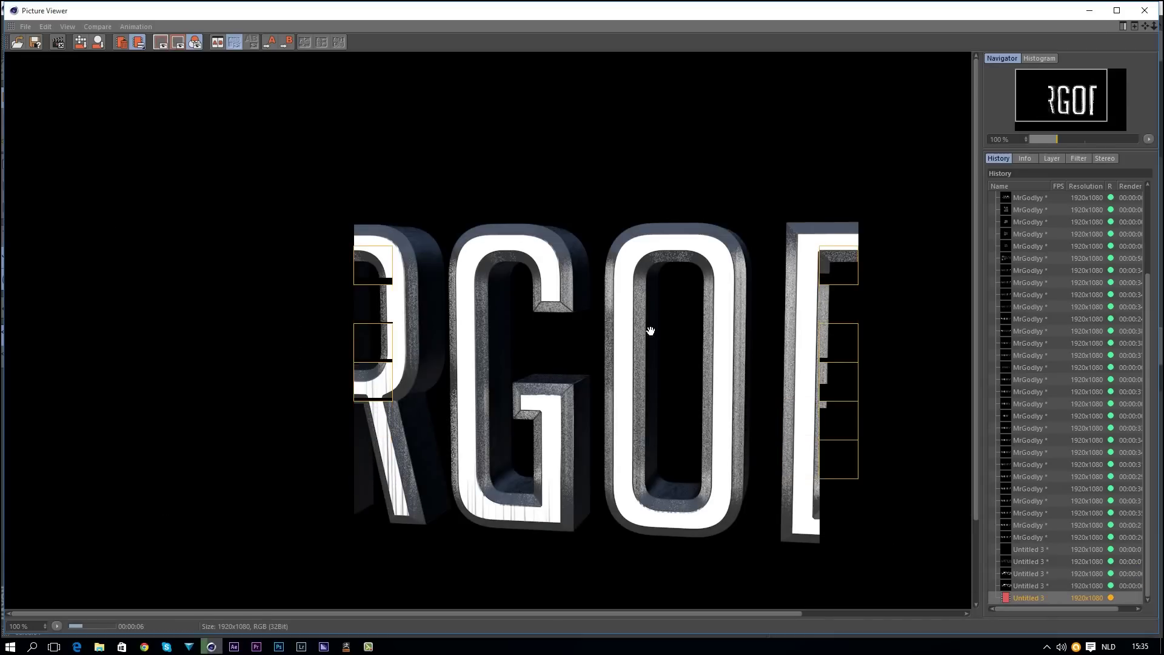
pyautogui.click(1021, 585)
pyautogui.click(1021, 594)
pyautogui.click(1030, 583)
pyautogui.click(1032, 594)
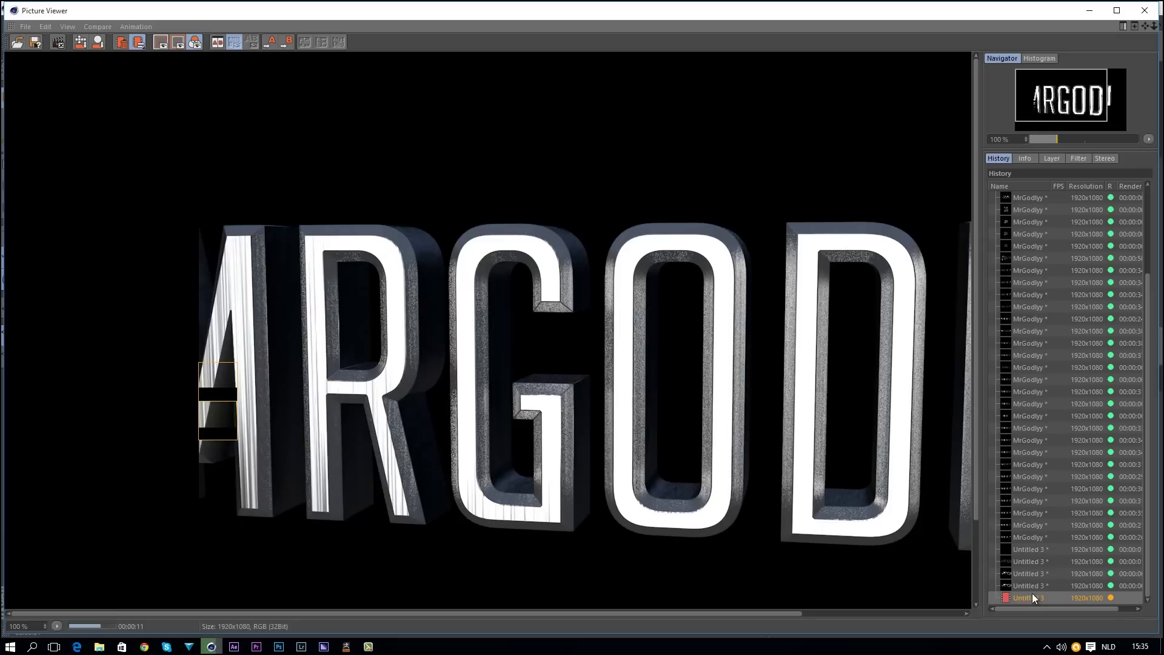
pyautogui.click(1144, 10)
pyautogui.click(608, 372)
# - Set the projection of the Metal texture tag on the Connect object to Cubic
pyautogui.click(880, 87)
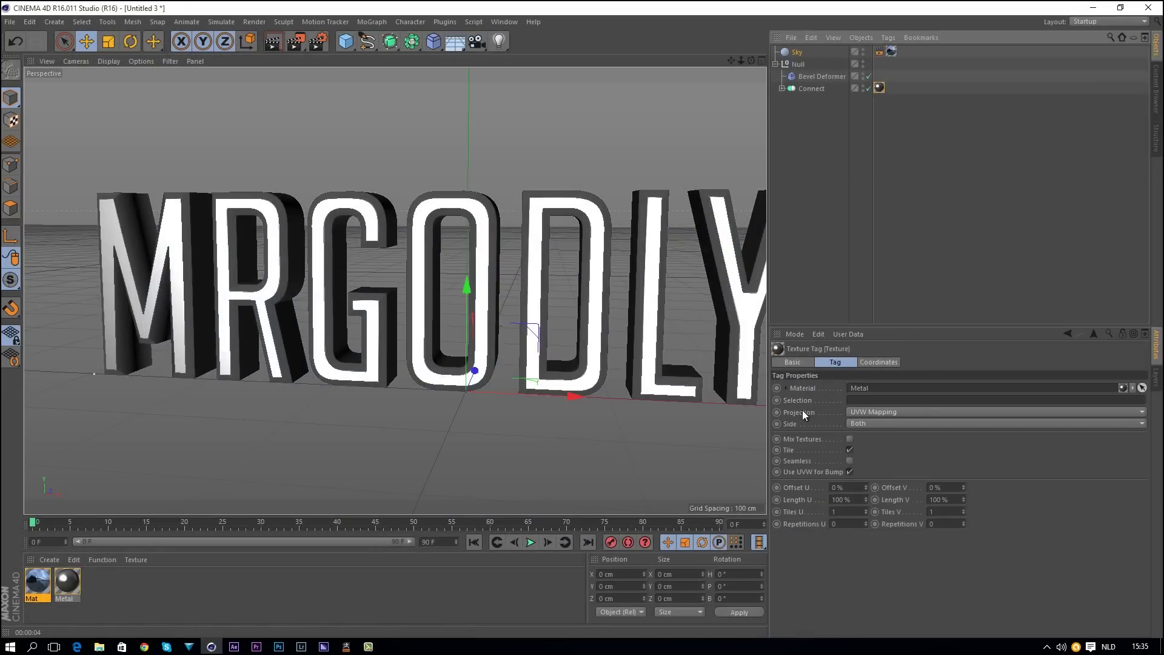
pyautogui.click(870, 411)
pyautogui.click(865, 460)
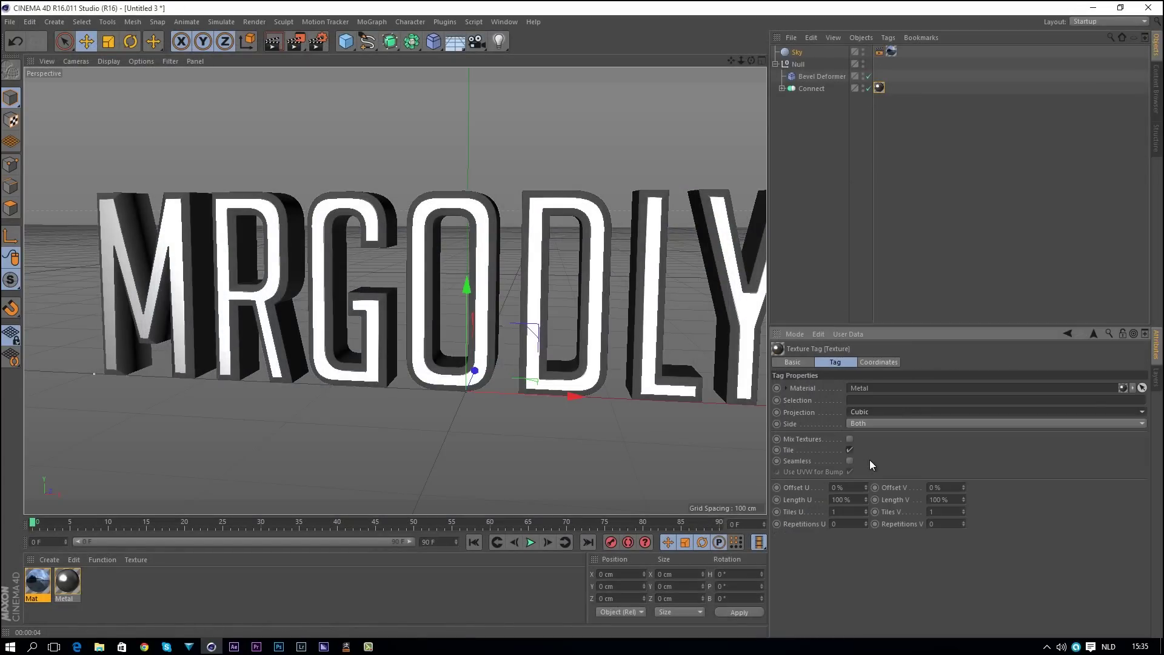
# - Render the text with the cubic projection, compare it with the previous render, and stop the render
pyautogui.click(296, 41)
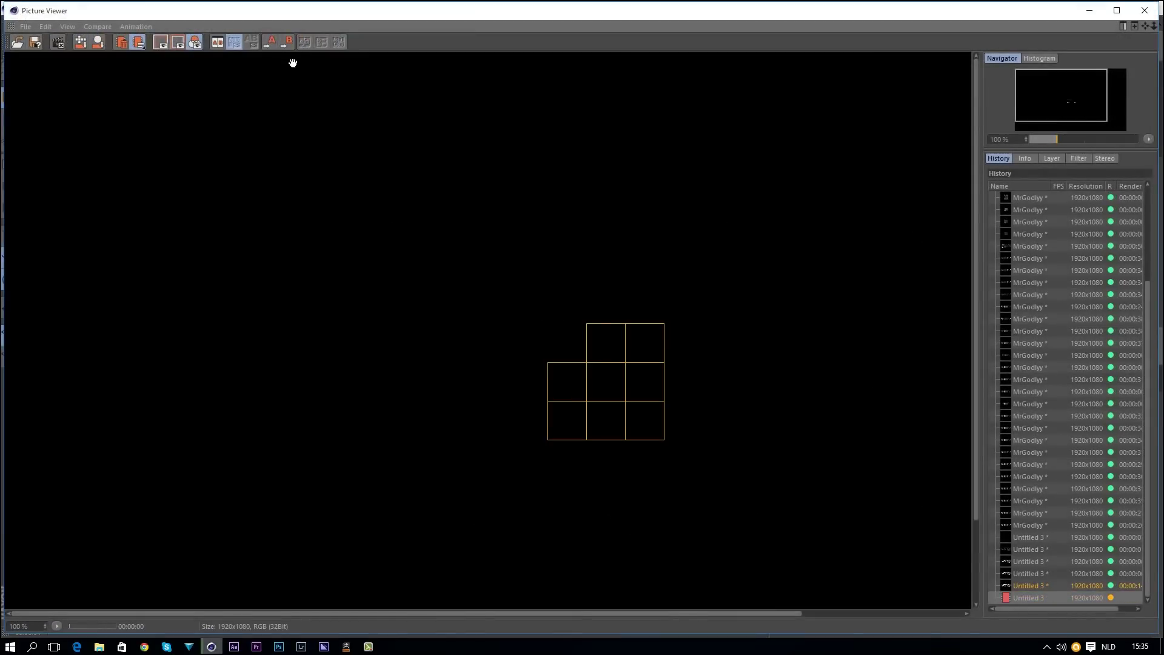
pyautogui.click(1021, 585)
pyautogui.click(1020, 597)
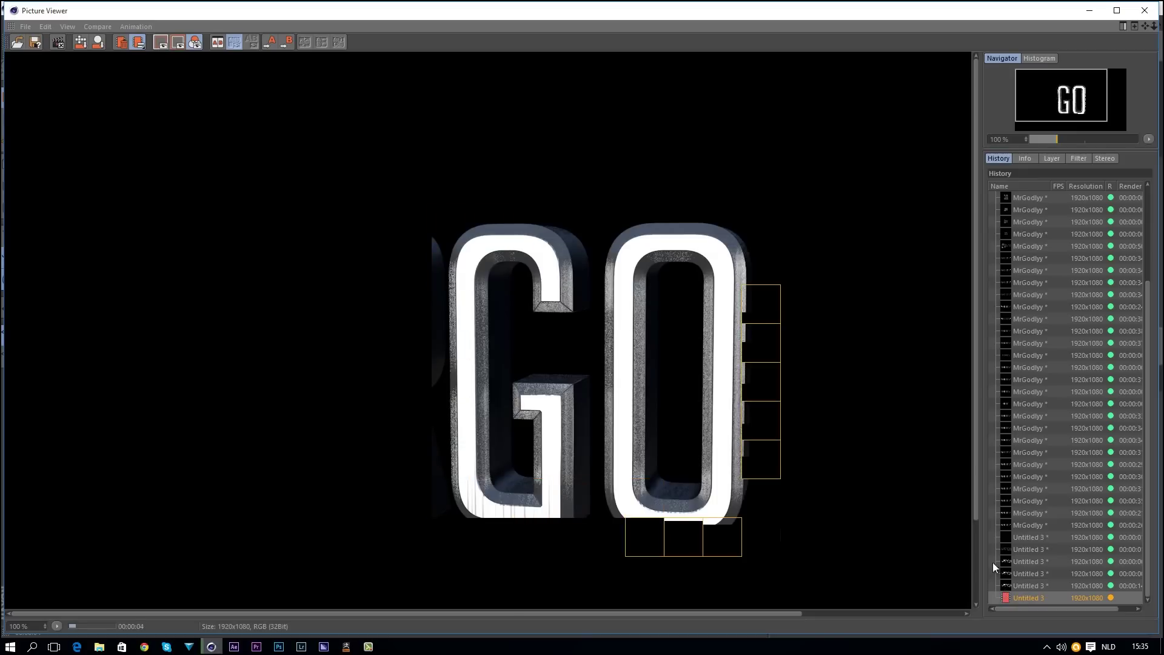
pyautogui.click(1145, 10)
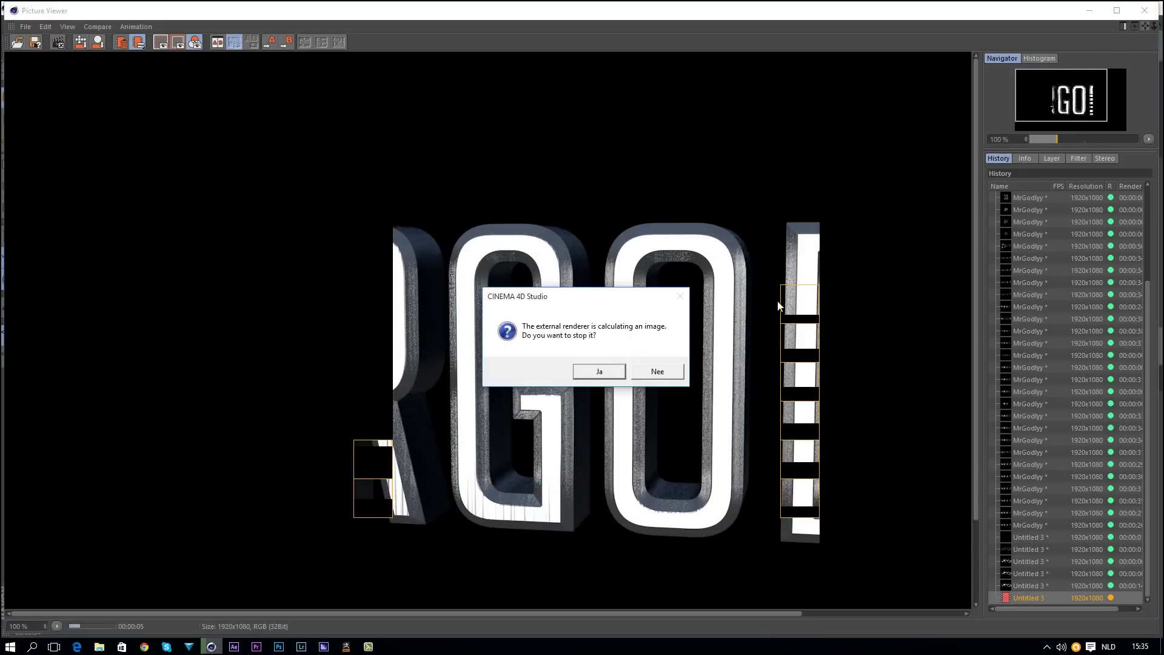
pyautogui.click(613, 371)
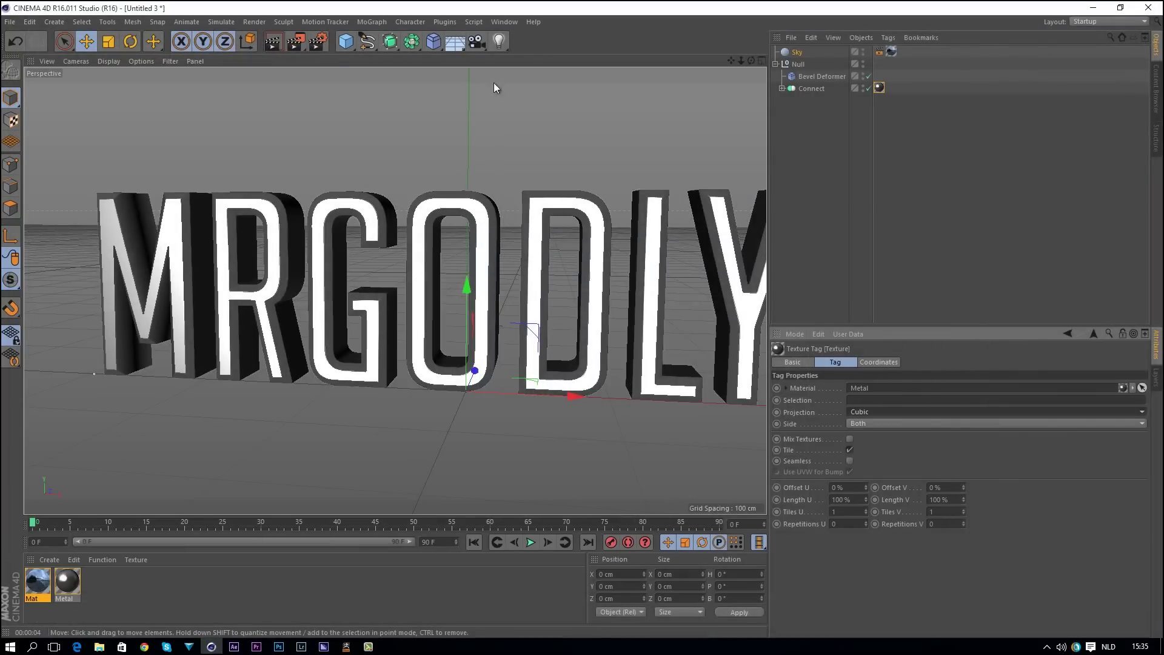
# - Examine the light setup in the open MrGodlyy.c4d project, including Light.5, and return to the Untitled 3 project
pyautogui.click(504, 21)
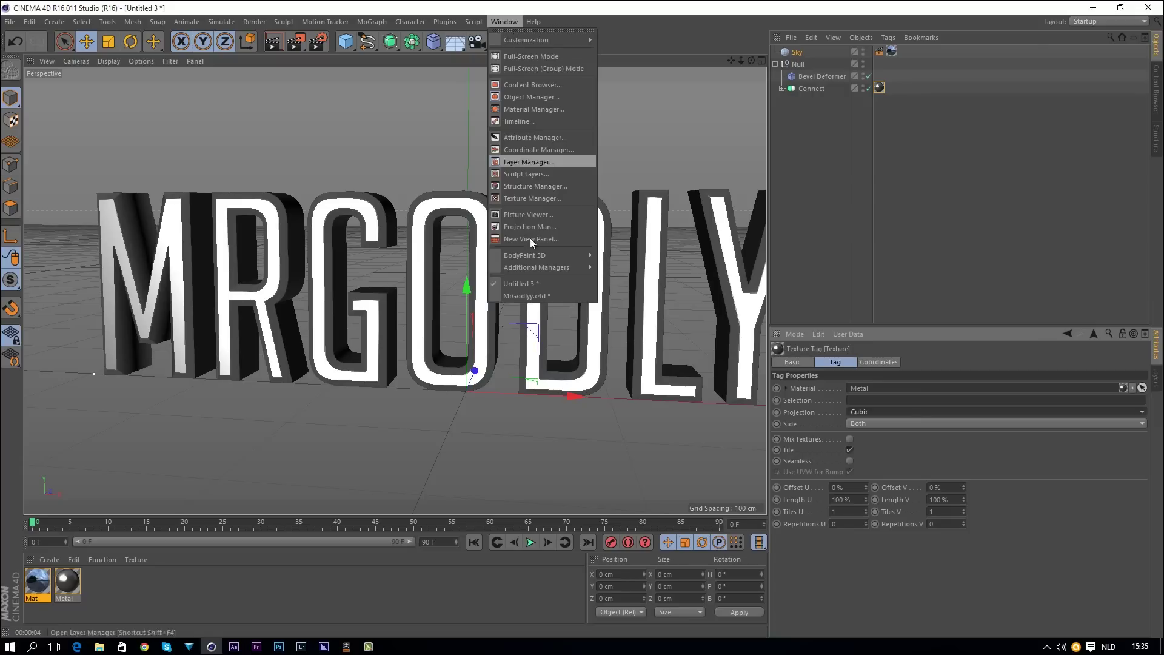
pyautogui.click(530, 297)
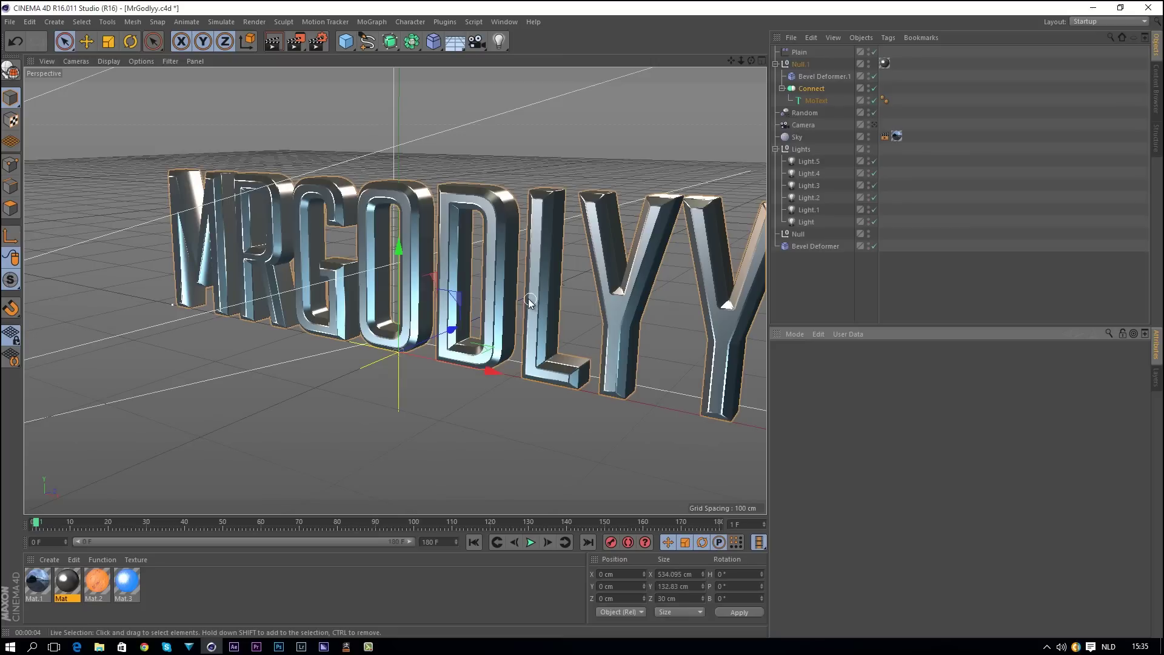
pyautogui.click(809, 161)
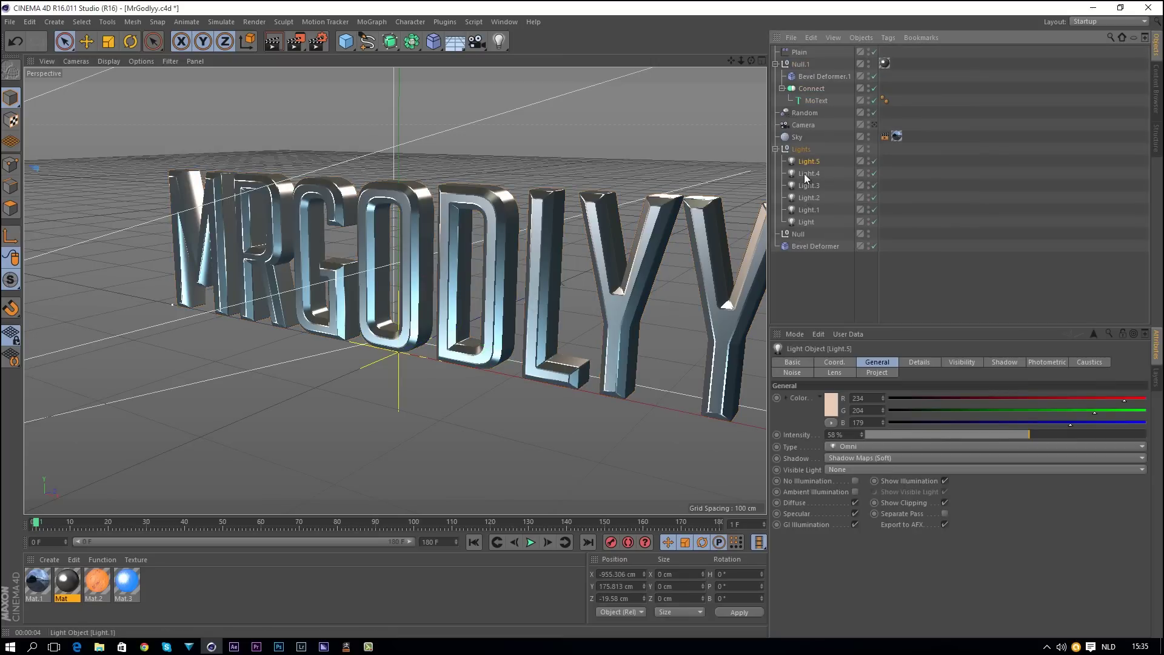
pyautogui.click(504, 21)
pyautogui.click(536, 285)
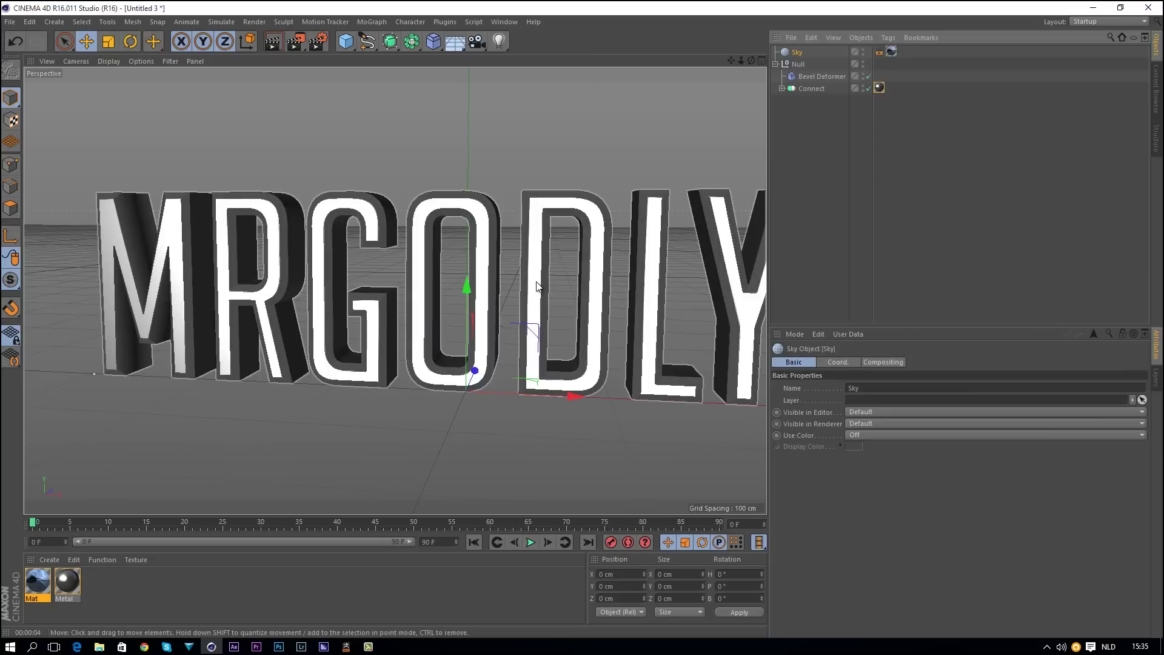
# - Add a light and move it in front of and below the text, to about Y -262 cm and Z -393 cm
pyautogui.keyDown('alt'); pyautogui.moveTo(599, 220); pyautogui.dragTo(511, 219); pyautogui.keyUp('alt')
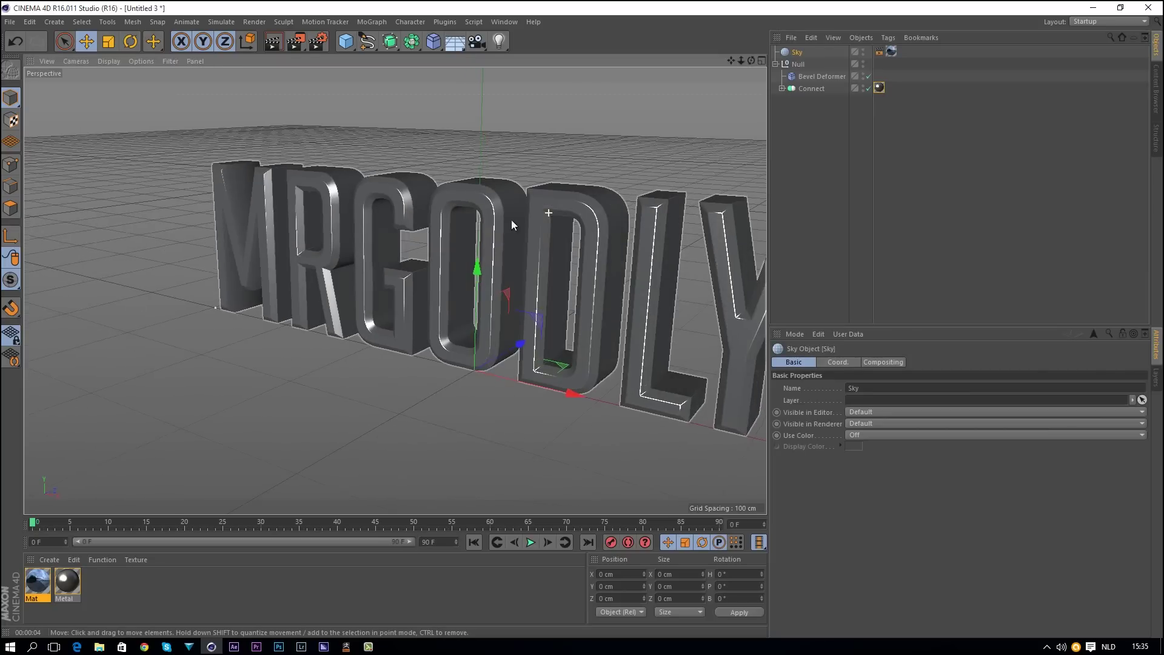
pyautogui.keyDown('alt'); pyautogui.moveTo(710, 82); pyautogui.dragTo(500, 216); pyautogui.keyUp('alt')
pyautogui.moveTo(731, 61); pyautogui.dragTo(791, 118)
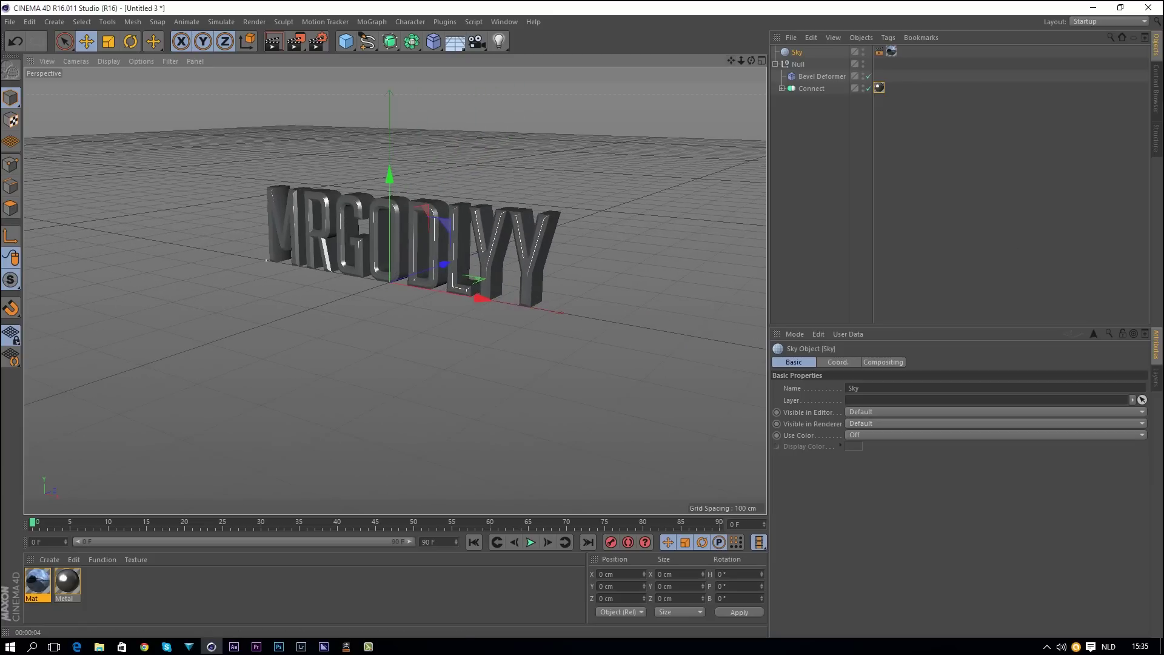
pyautogui.hotkey('alt', 'Tab')
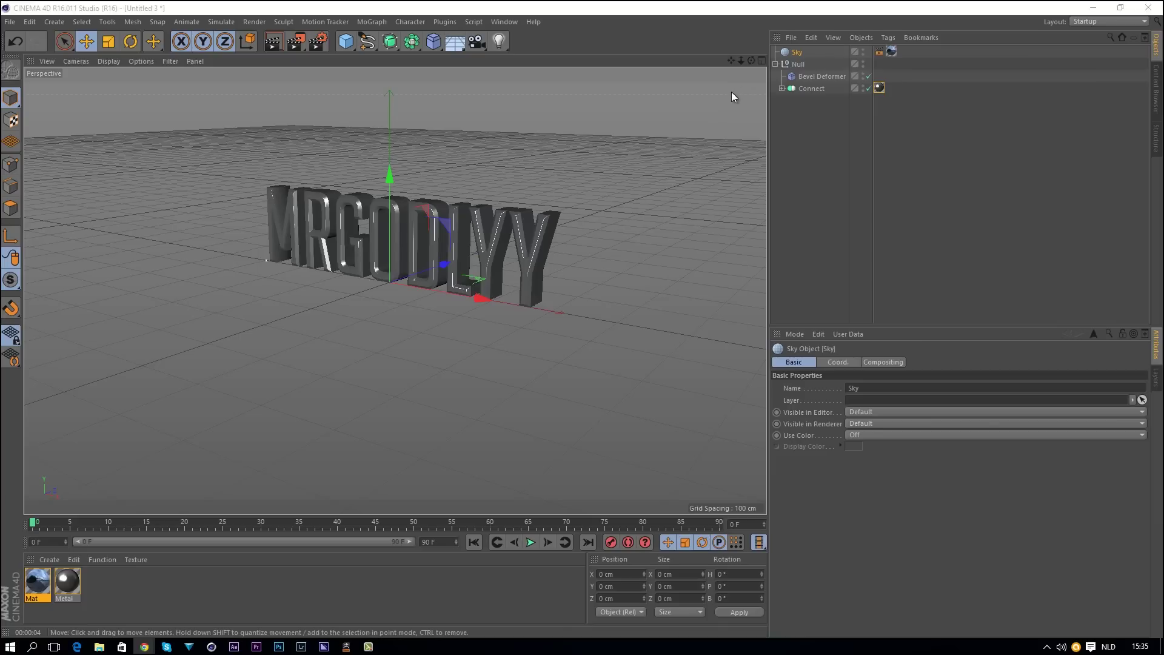
pyautogui.click(499, 43)
pyautogui.moveTo(388, 288); pyautogui.dragTo(229, 323)
pyautogui.moveTo(206, 236); pyautogui.dragTo(212, 425)
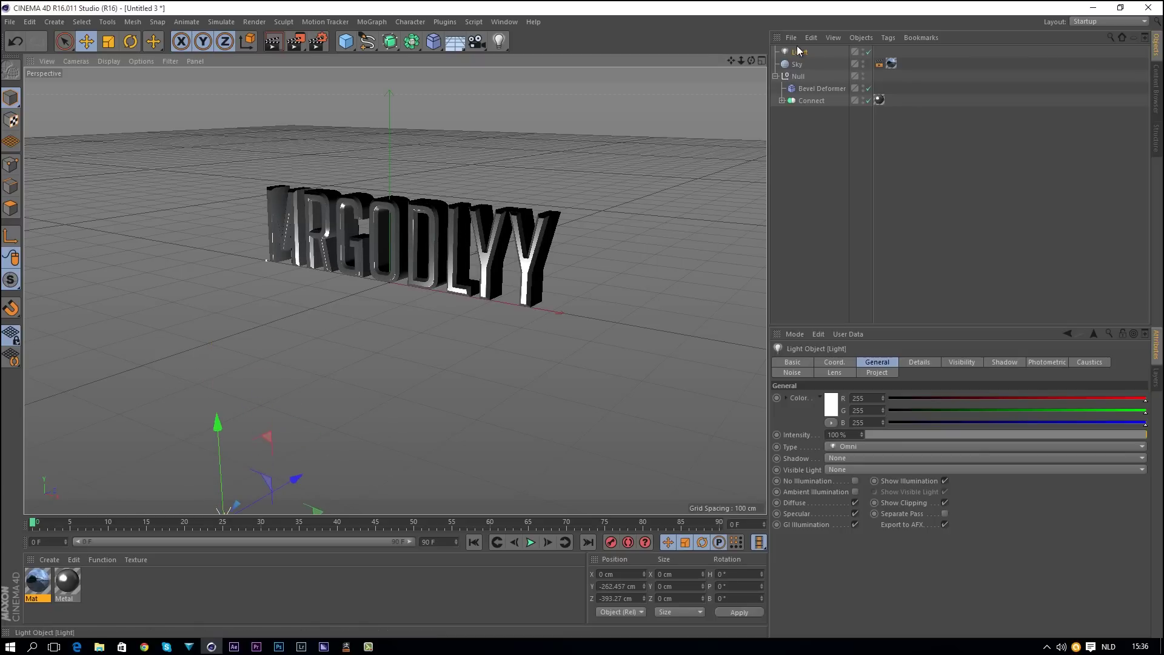
# - Set the light's shadow to Shadow Maps (Soft) and its color to pale blue, RGB 211, 227, 241
pyautogui.click(840, 459)
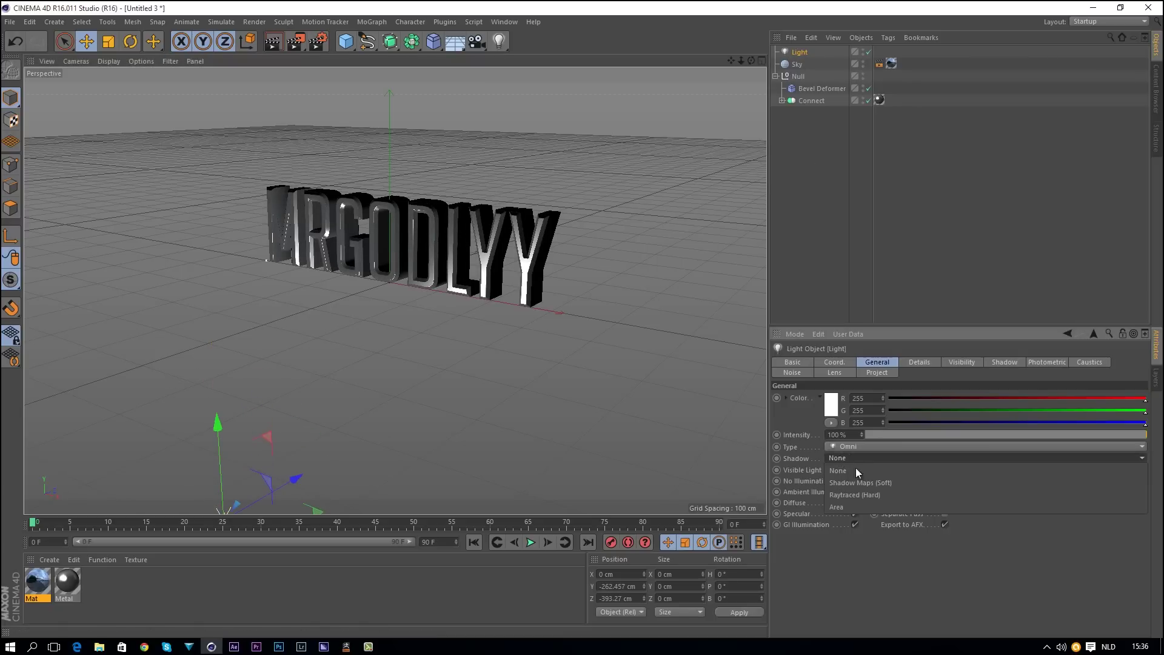
pyautogui.click(849, 482)
pyautogui.click(831, 404)
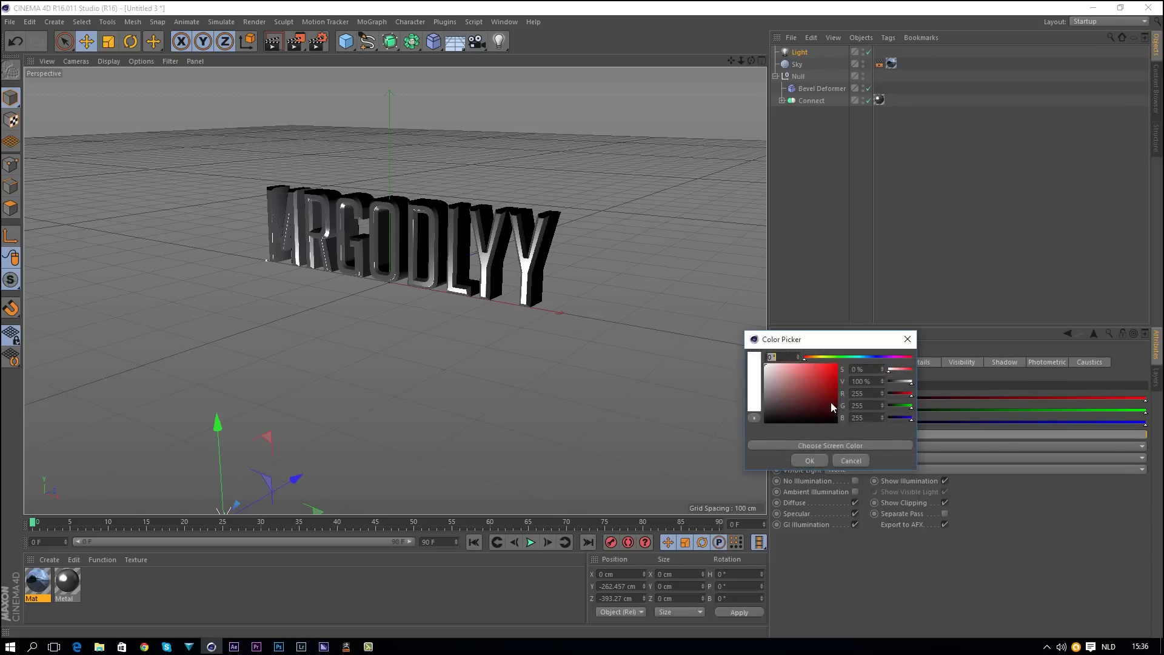
pyautogui.moveTo(812, 360); pyautogui.dragTo(865, 358)
pyautogui.moveTo(784, 369); pyautogui.dragTo(773, 366)
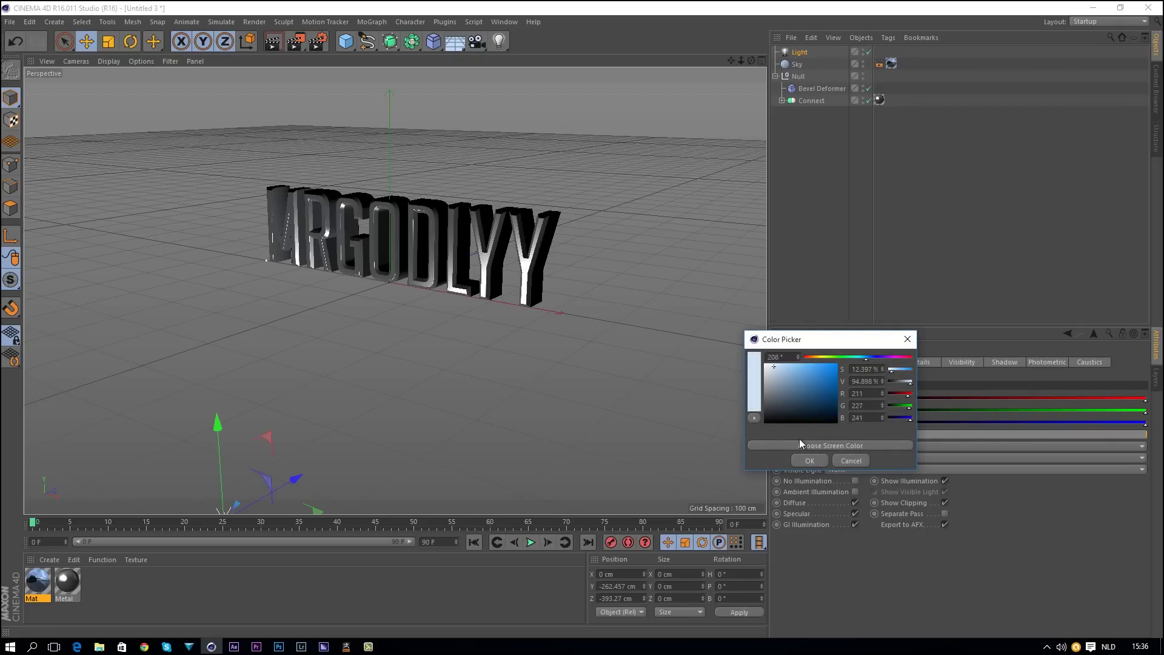
pyautogui.click(809, 461)
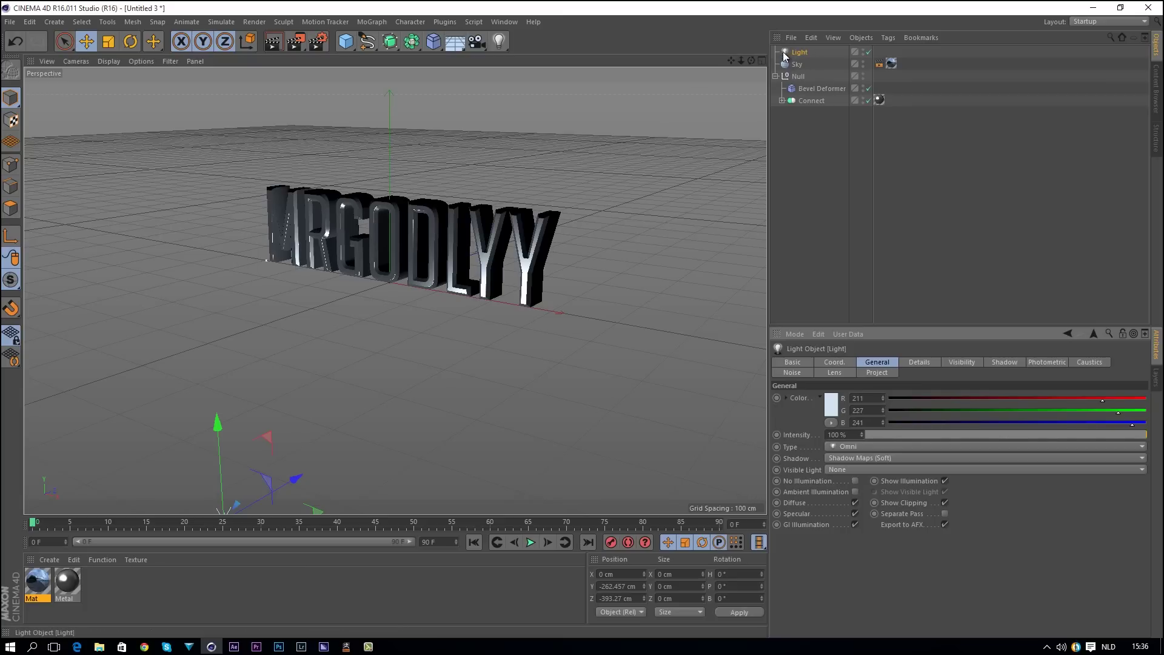
# - Duplicate the light and move the copy behind and above the text, to about Y 2223 cm and Z 1530 cm
pyautogui.keyDown('ctrl'); pyautogui.moveTo(297, 477); pyautogui.dragTo(298, 478); pyautogui.keyUp('ctrl')
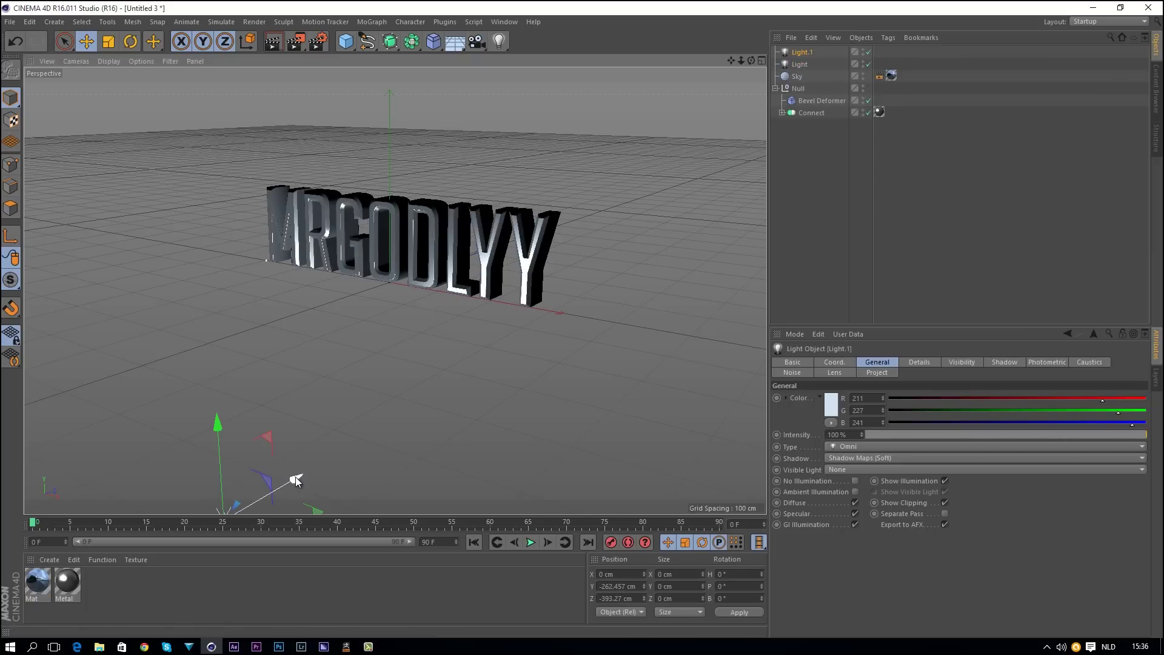
pyautogui.moveTo(327, 474); pyautogui.dragTo(675, 277)
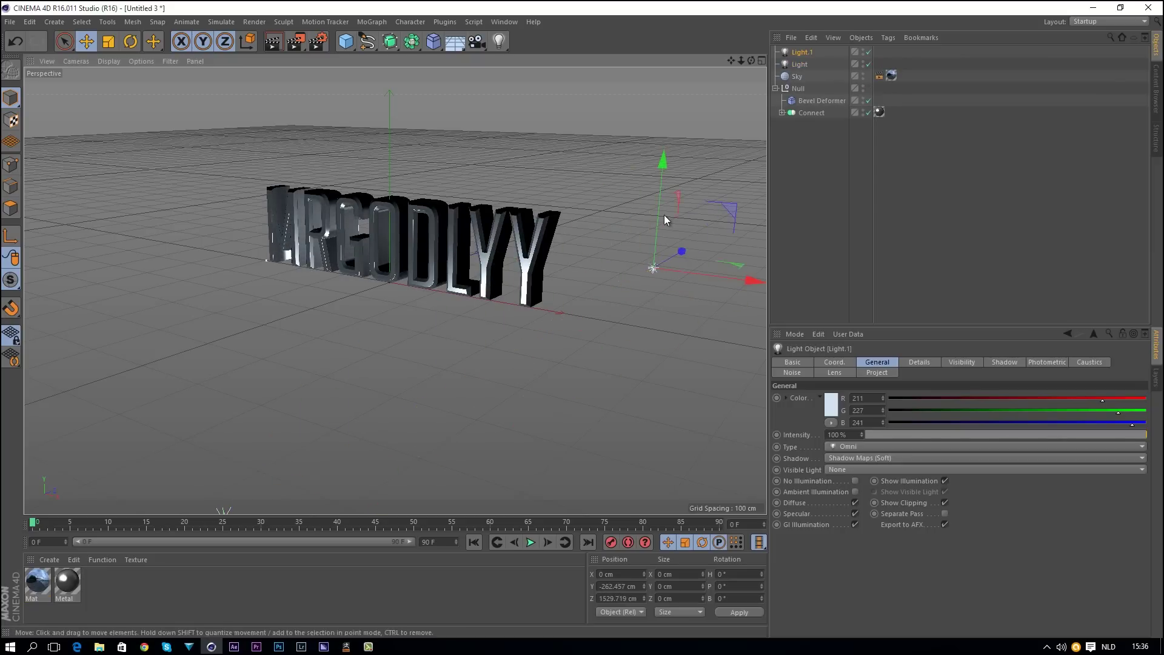
pyautogui.moveTo(658, 182); pyautogui.dragTo(646, 229)
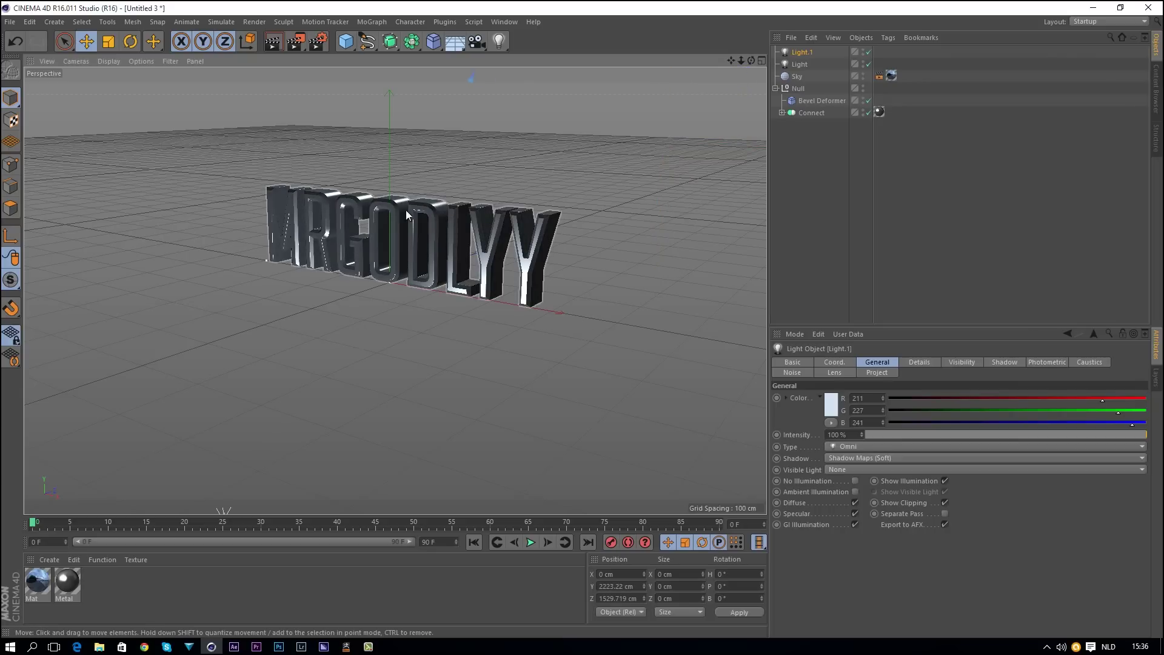
# - Set the duplicated light's color to a warm beige, RGB 221, 202, 175
pyautogui.click(831, 410)
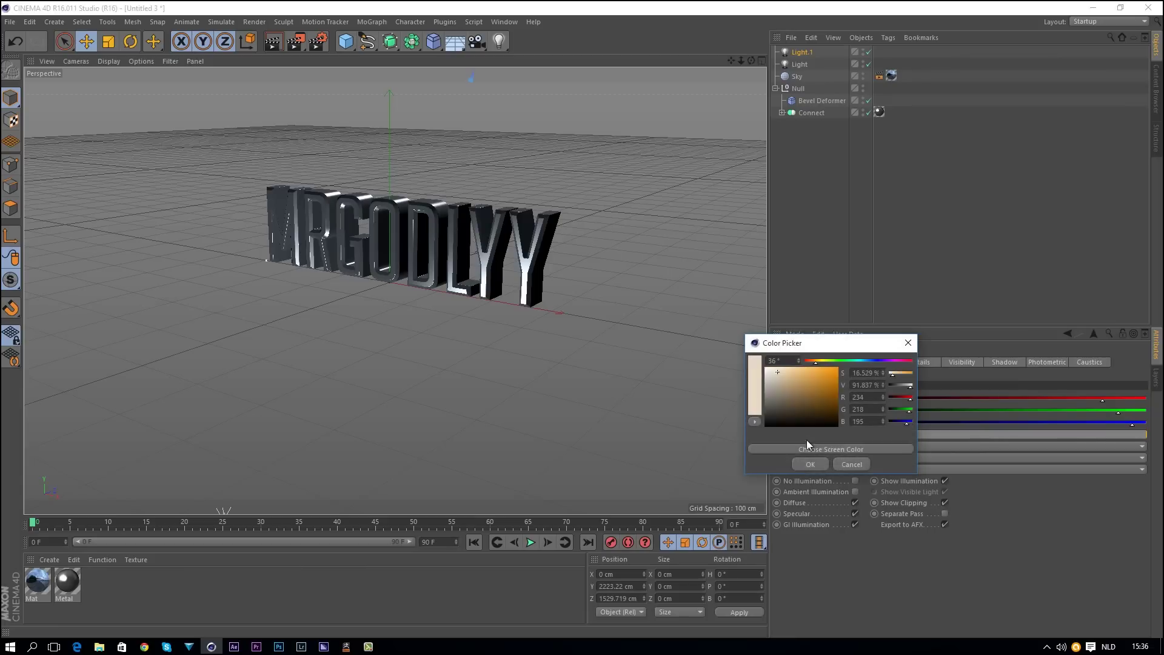
pyautogui.moveTo(777, 370); pyautogui.dragTo(780, 374)
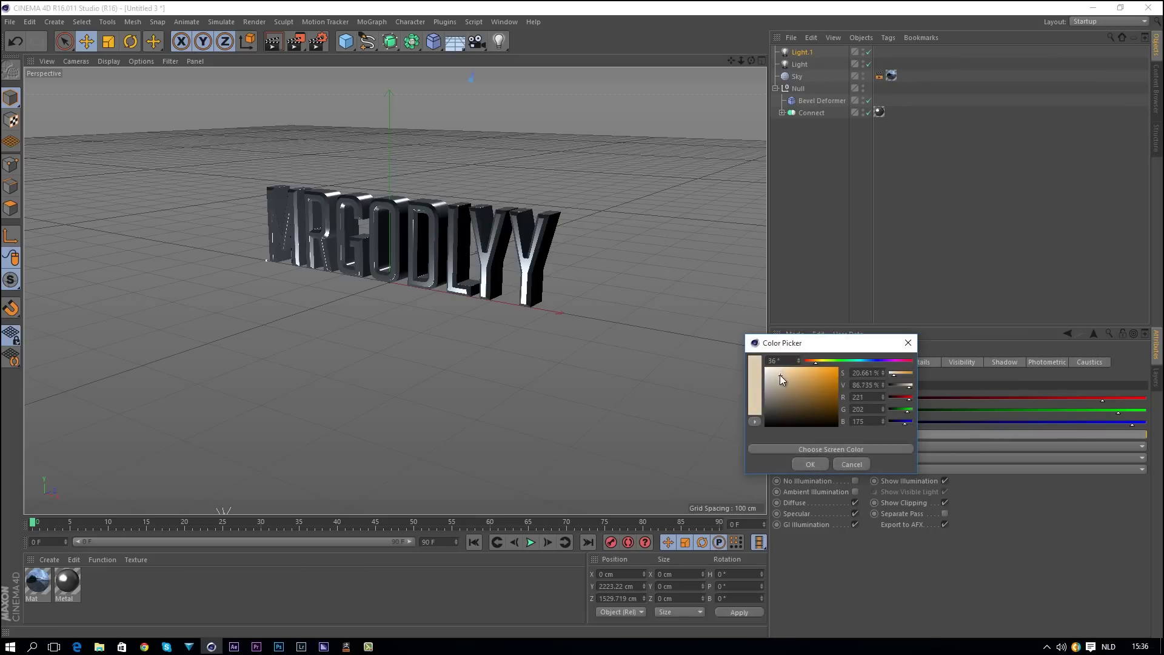
pyautogui.click(808, 462)
# - Duplicate the pale blue light and move the copy in front of the text, to about X -1126, Y 774 and Z -1829 cm
pyautogui.keyDown('alt'); pyautogui.moveTo(538, 183); pyautogui.dragTo(551, 214); pyautogui.keyUp('alt')
pyautogui.scroll(-5, 419, 269)
pyautogui.keyDown('alt'); pyautogui.moveTo(420, 271); pyautogui.dragTo(485, 206); pyautogui.keyUp('alt')
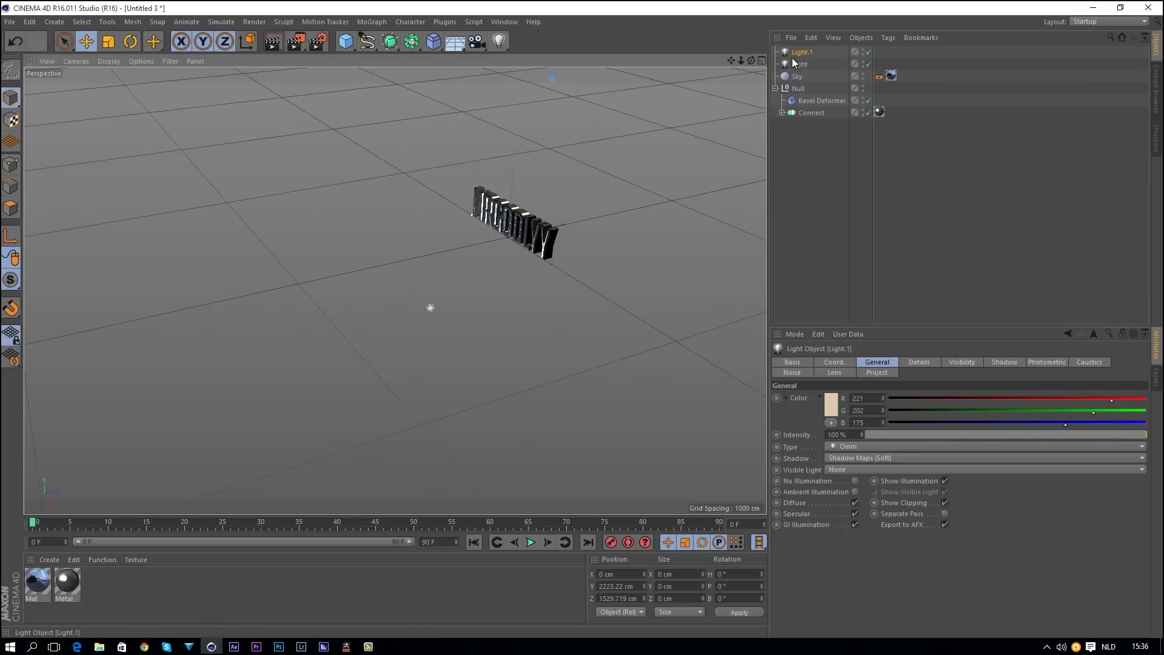
pyautogui.click(788, 63)
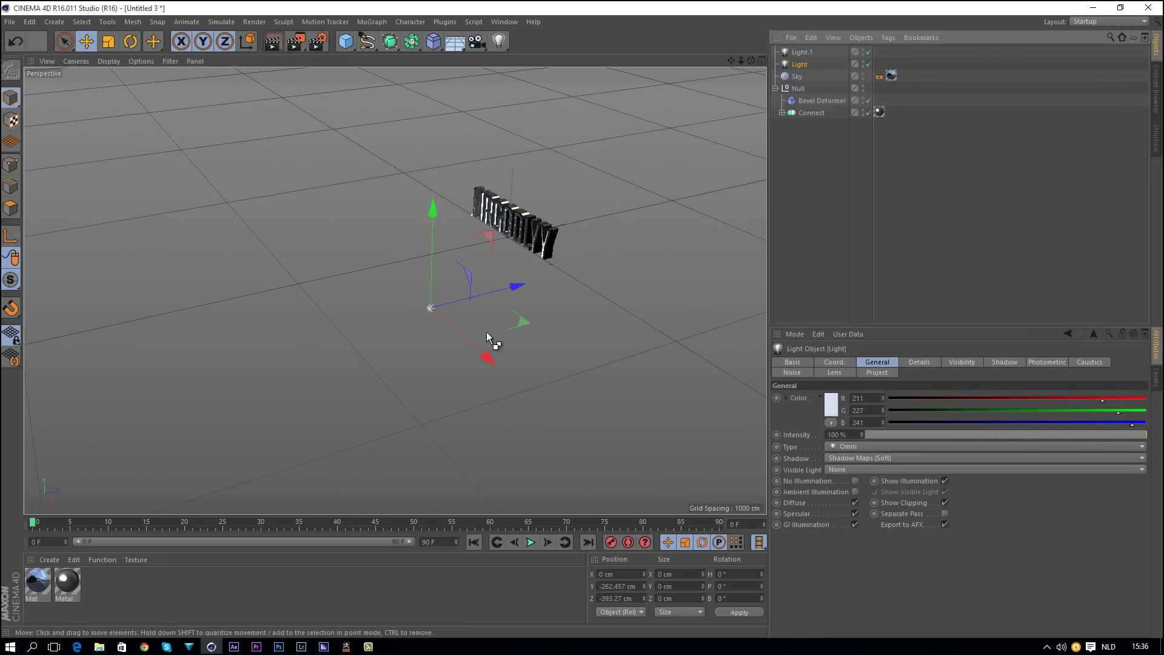
pyautogui.hotkey('ctrl', 'c')
pyautogui.hotkey('ctrl', 'v')
pyautogui.moveTo(427, 241); pyautogui.dragTo(425, 53)
pyautogui.moveTo(523, 106); pyautogui.dragTo(231, 220)
pyautogui.moveTo(616, 322); pyautogui.dragTo(122, 460)
pyautogui.keyDown('alt'); pyautogui.moveTo(556, 196); pyautogui.dragTo(456, 177); pyautogui.keyUp('alt')
# - Duplicate the original pale blue light again and set the copy's color to a warm off-white, RGB 241, 224, 211
pyautogui.click(795, 77)
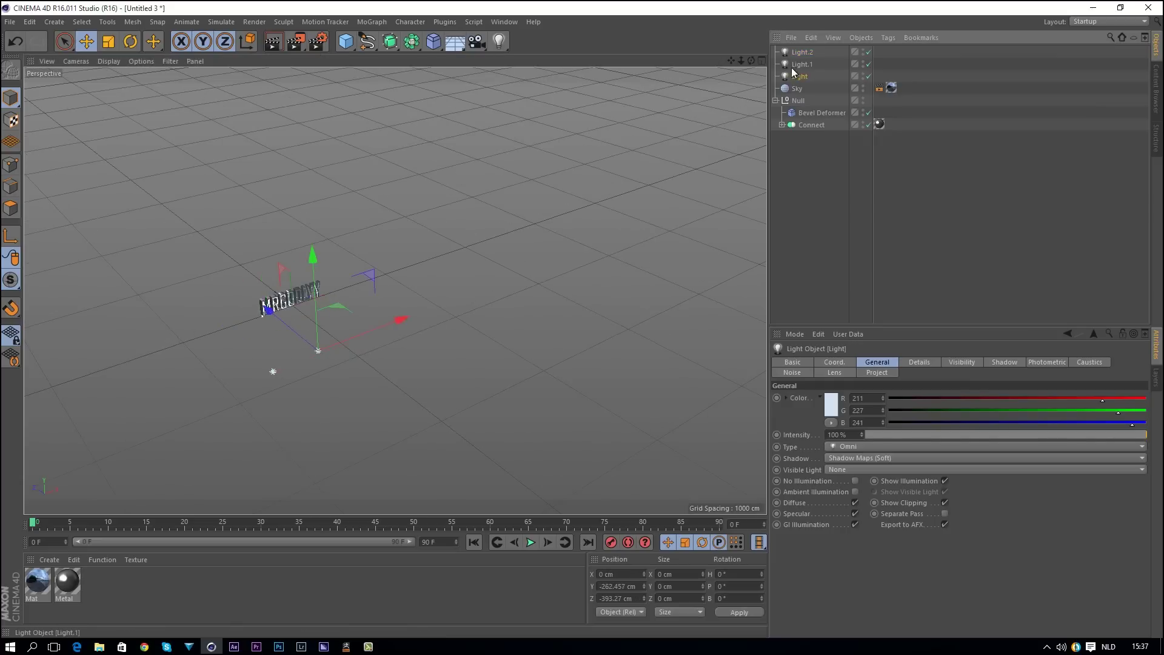
pyautogui.hotkey('ctrl', 'c')
pyautogui.hotkey('ctrl', 'v')
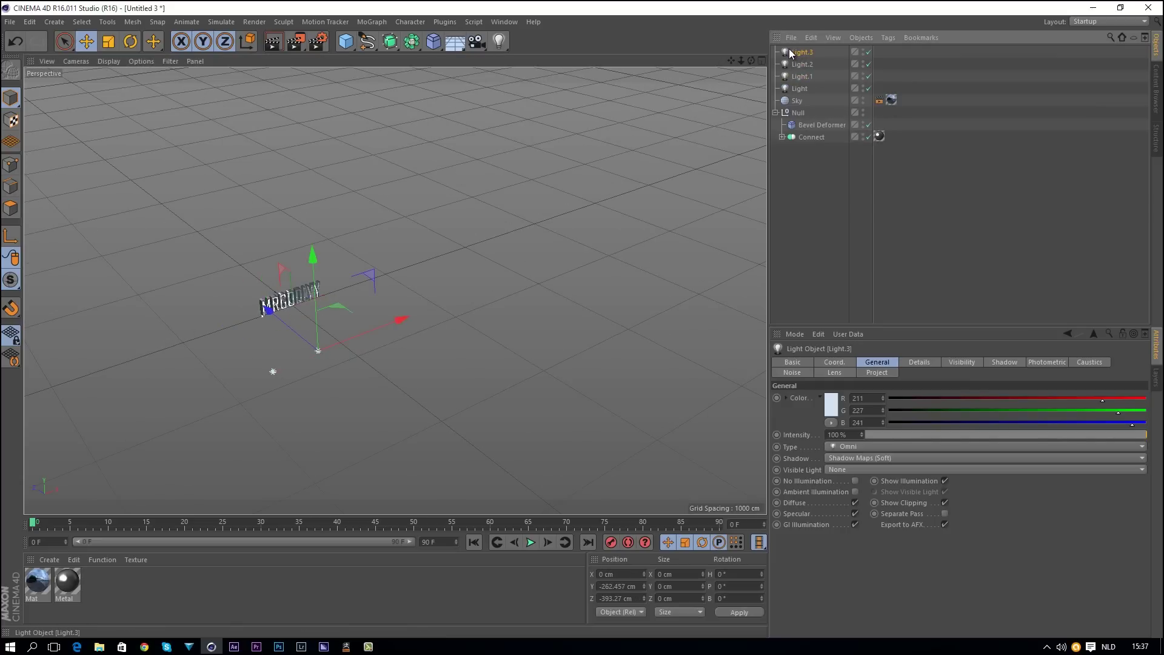
pyautogui.click(831, 403)
pyautogui.click(816, 357)
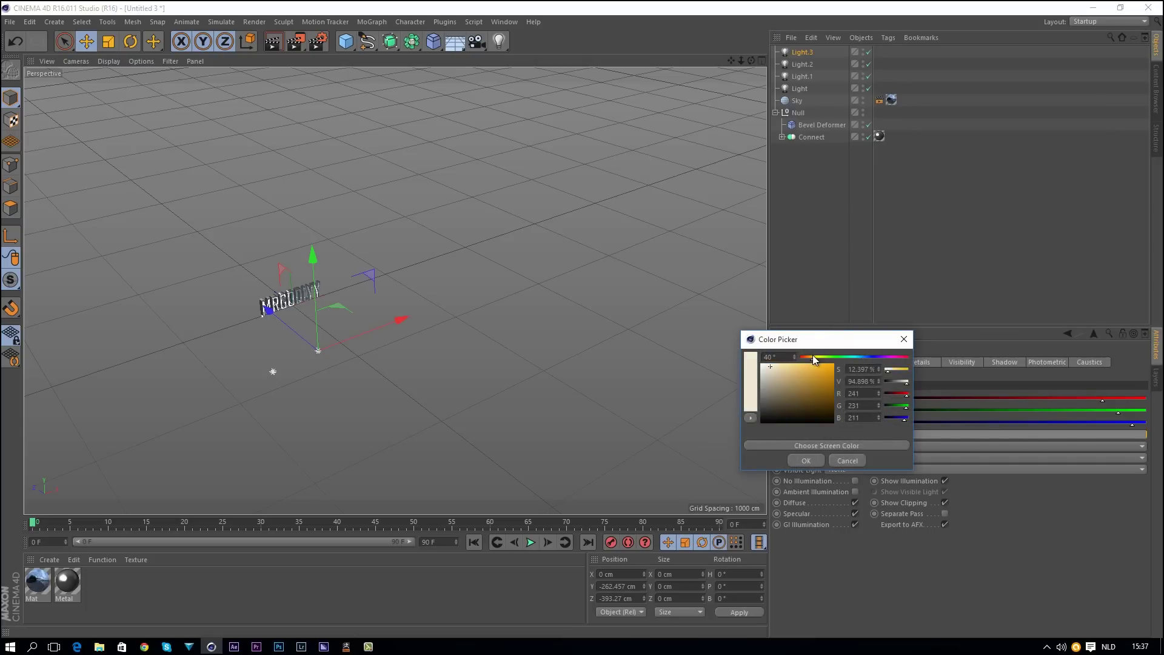
pyautogui.click(810, 357)
pyautogui.click(806, 460)
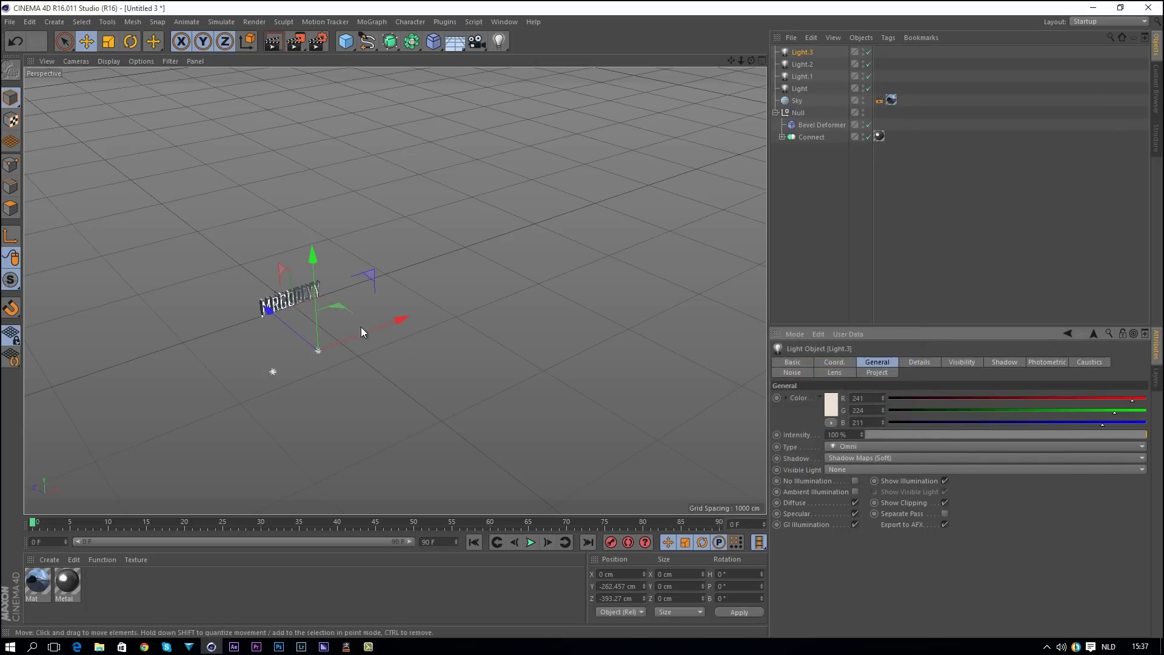
# - Move the warm off-white light out beyond the end of the text, to about X 2843, Y 73 and Z -132 cm
pyautogui.moveTo(361, 336); pyautogui.dragTo(338, 238)
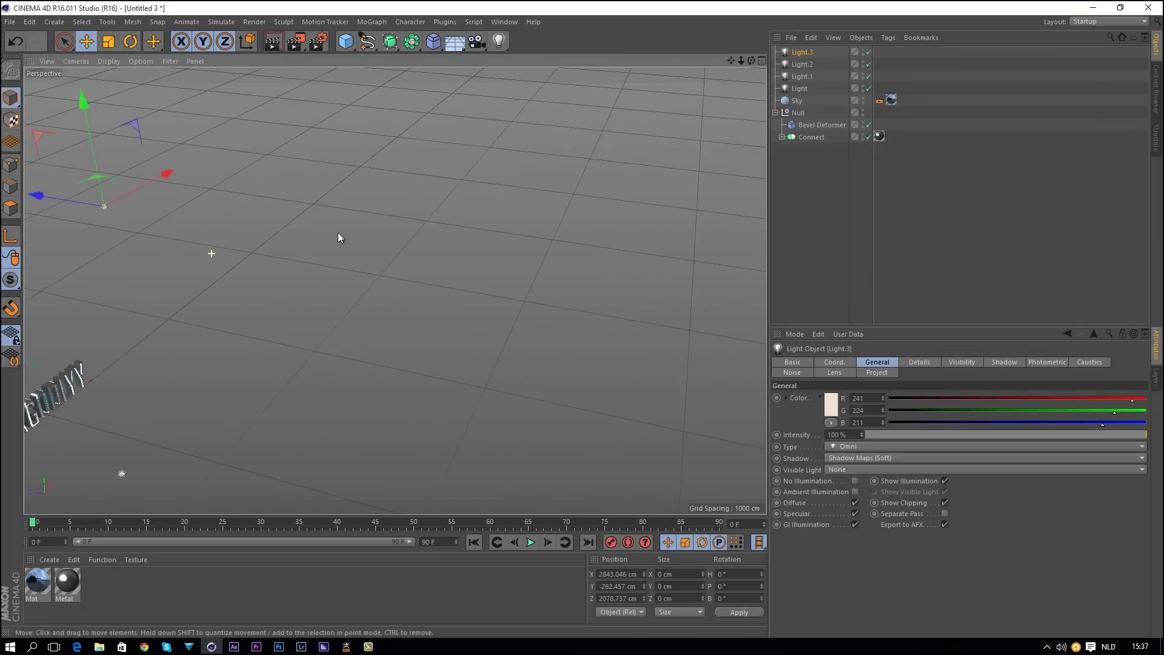
pyautogui.moveTo(730, 60); pyautogui.dragTo(730, 62)
pyautogui.moveTo(271, 178); pyautogui.dragTo(484, 231)
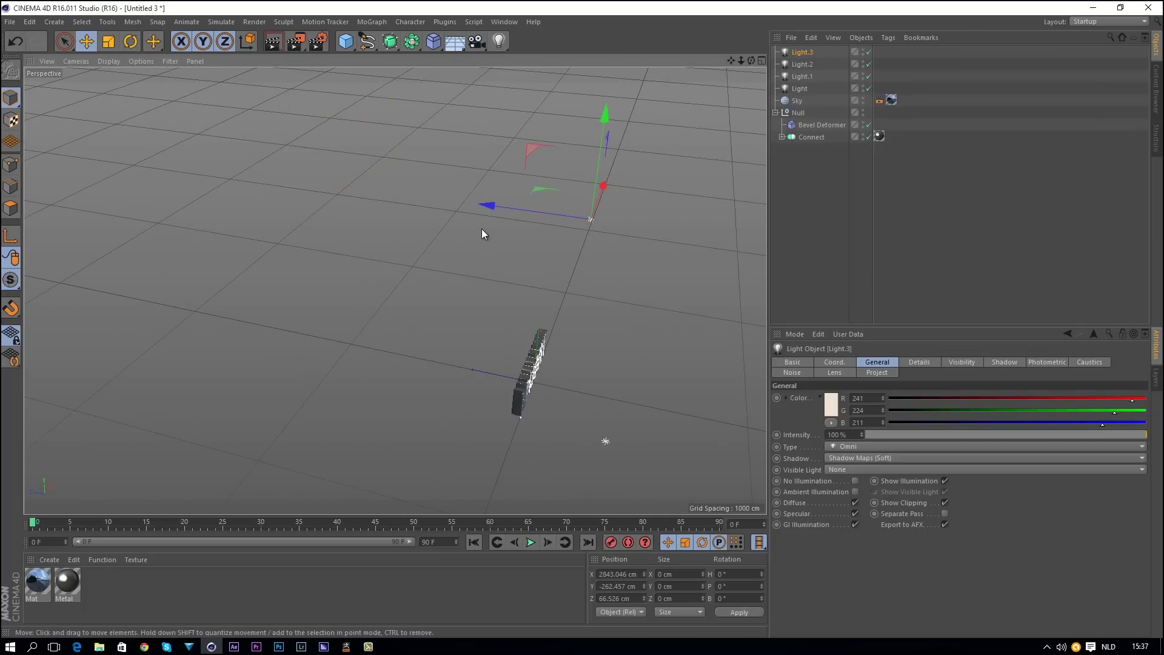
pyautogui.moveTo(750, 61); pyautogui.dragTo(752, 82)
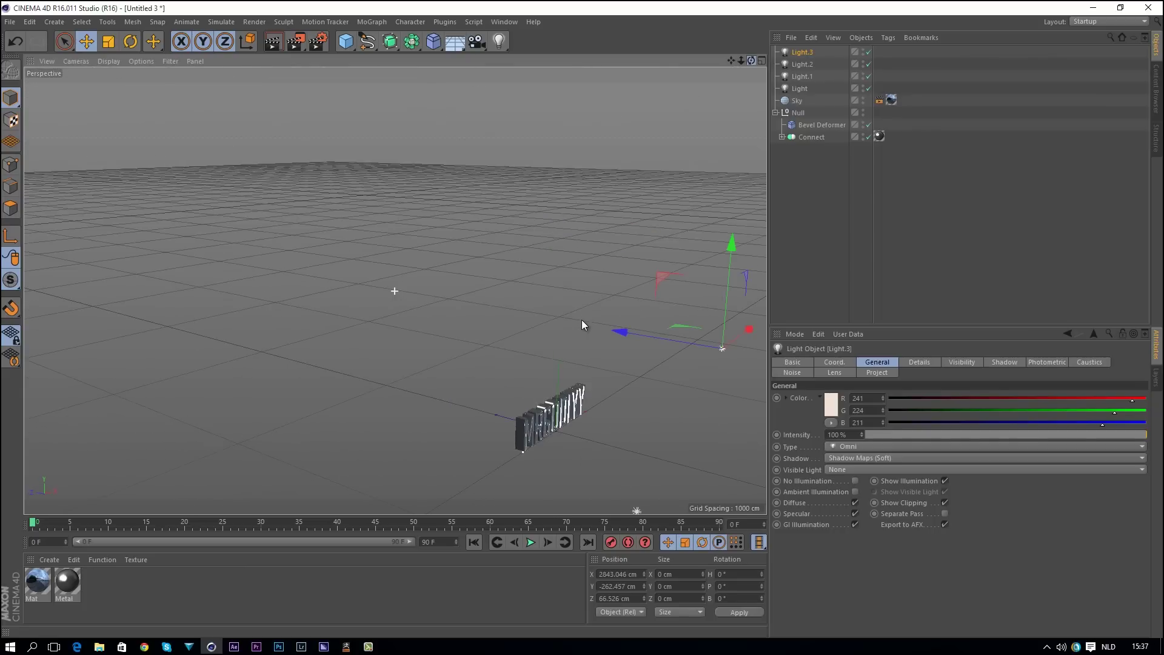
pyautogui.moveTo(727, 273); pyautogui.dragTo(788, 184)
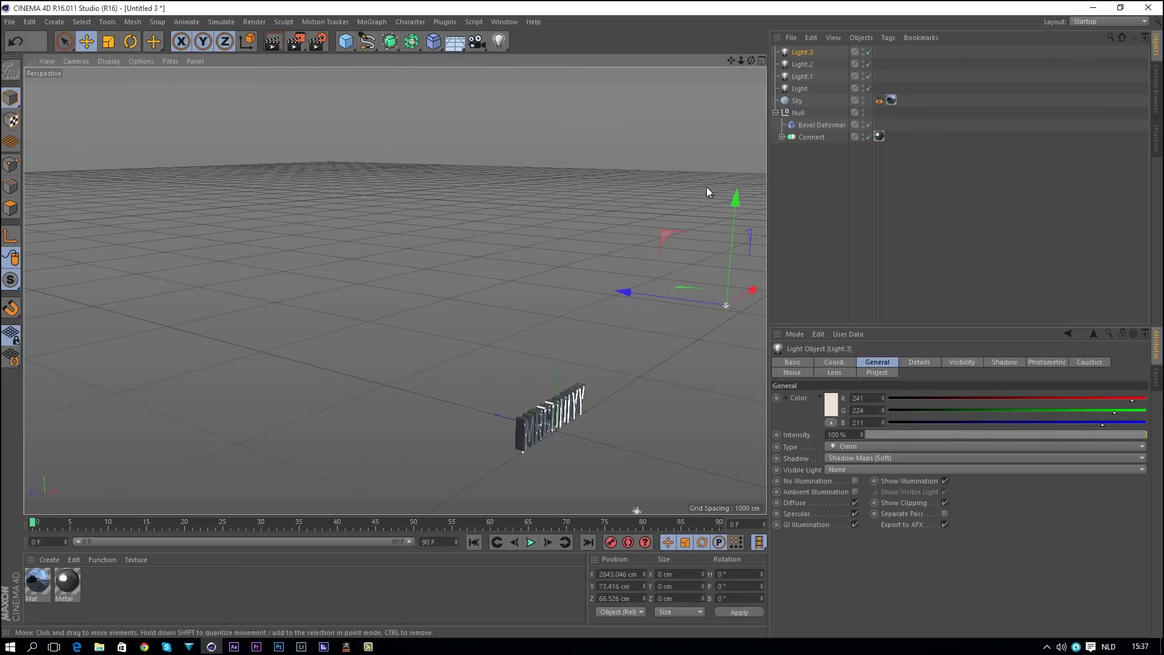
pyautogui.moveTo(739, 63); pyautogui.dragTo(676, 259)
pyautogui.moveTo(558, 272); pyautogui.dragTo(585, 284)
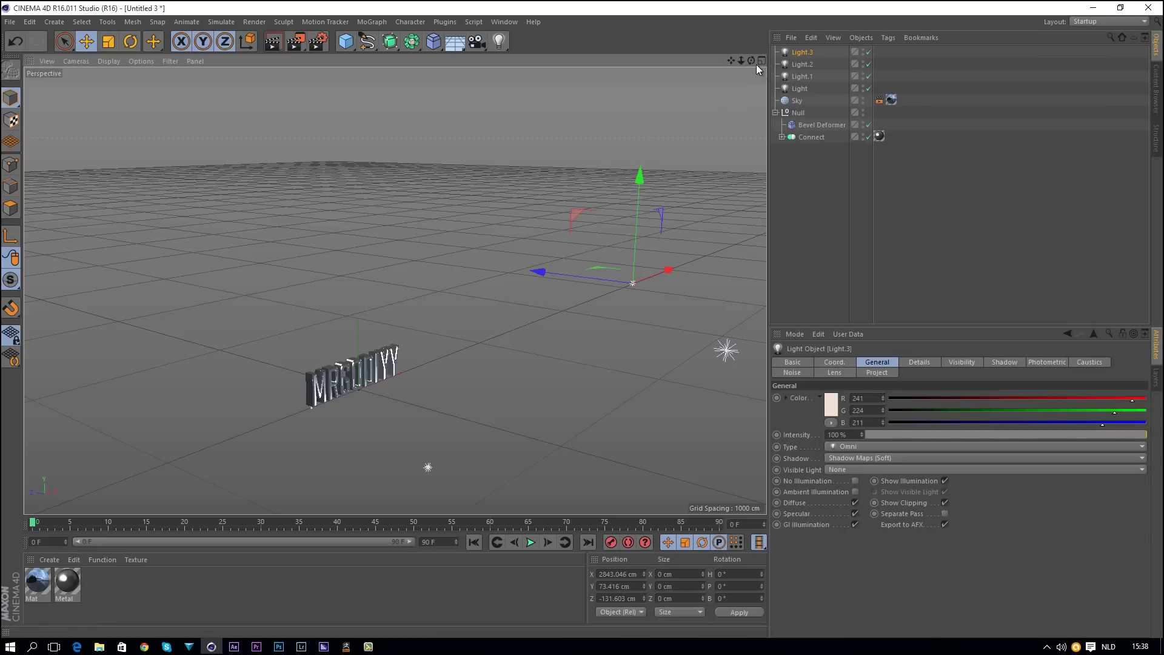
# - Frame the text from the front and render it to the Picture Viewer to check the lighting and metal
pyautogui.moveTo(752, 60); pyautogui.dragTo(665, 86)
pyautogui.moveTo(752, 60); pyautogui.dragTo(581, 321)
pyautogui.scroll(5, 410, 367)
pyautogui.scroll(1, 546, 335)
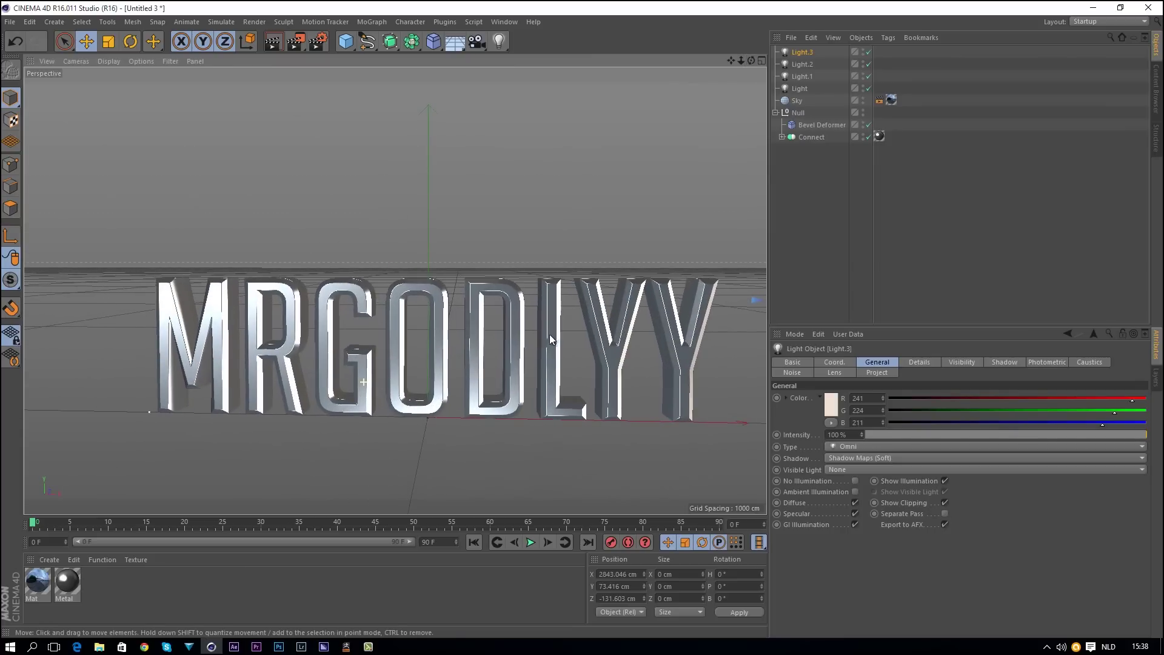
pyautogui.moveTo(730, 61); pyautogui.dragTo(579, 309)
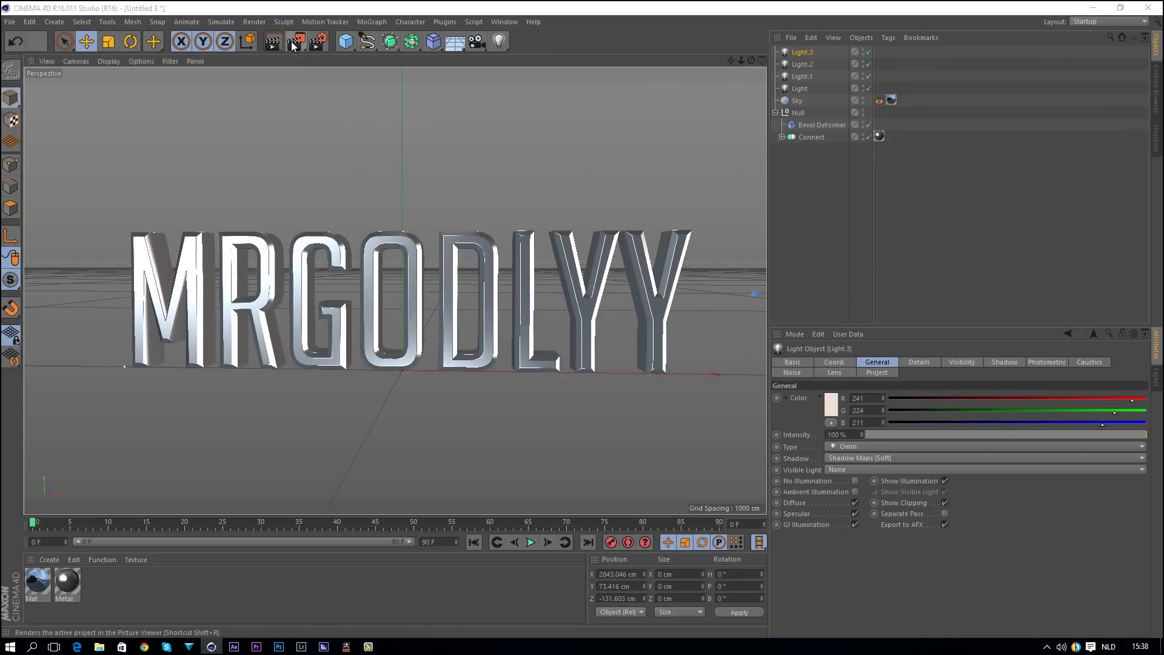
pyautogui.click(294, 42)
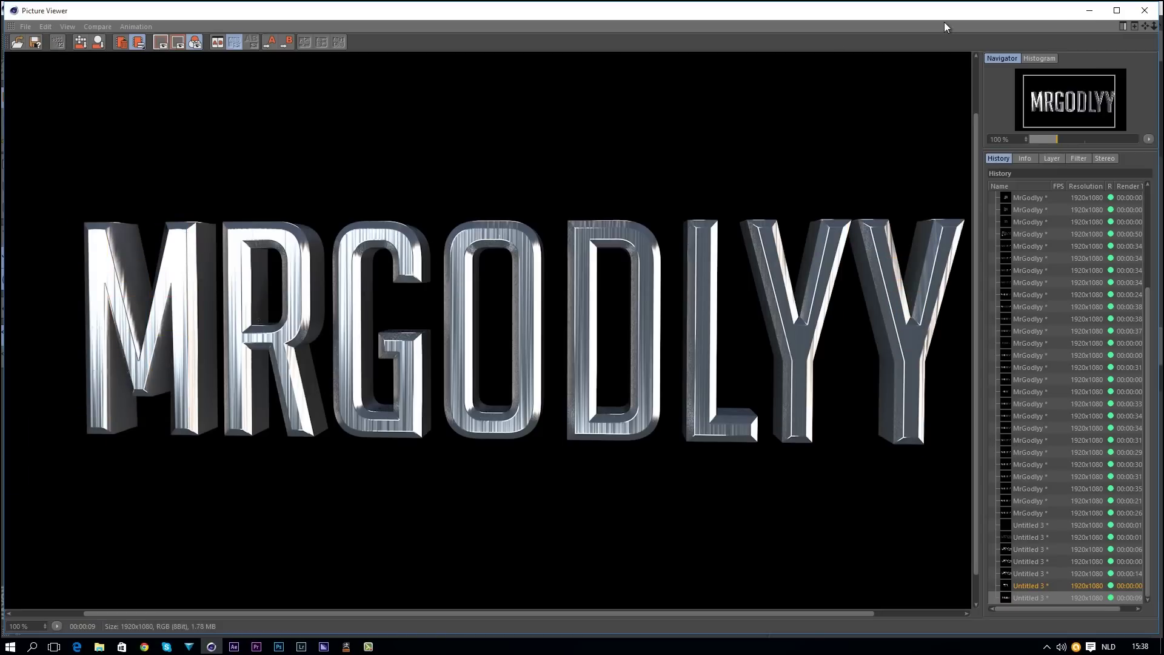
pyautogui.click(1142, 10)
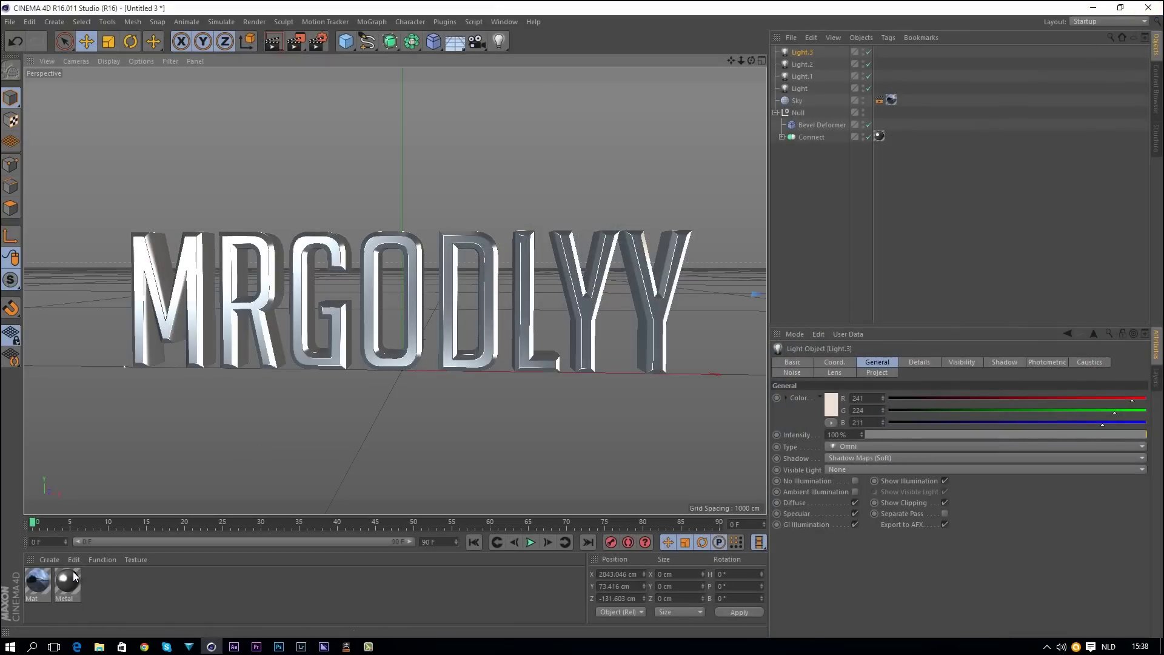
# - In the Metal material's reflectance layer, set the custom bump strength to -1 % and the bump noise's first relative scale value to 5 %
pyautogui.doubleClick(68, 579)
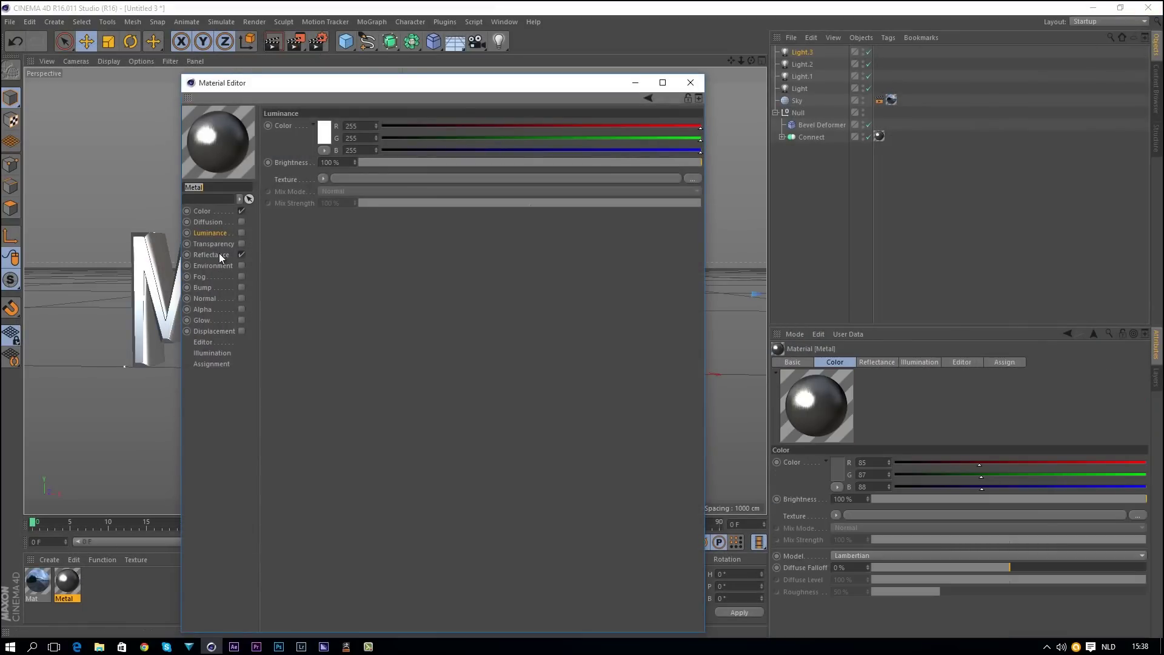
pyautogui.click(213, 254)
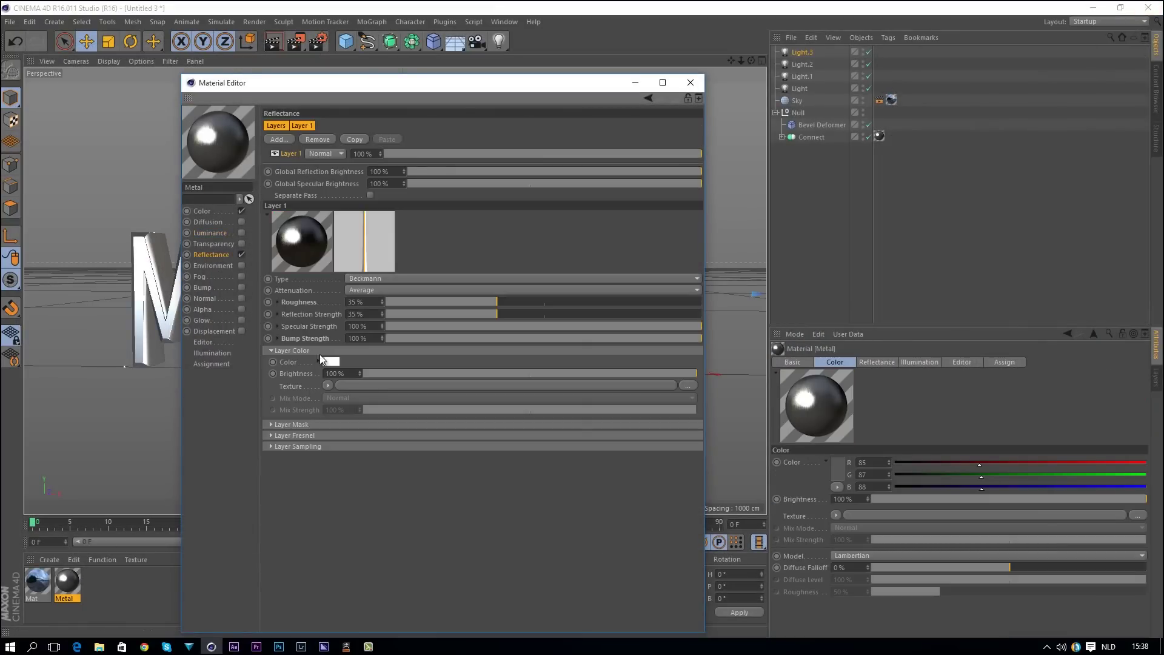
pyautogui.click(277, 338)
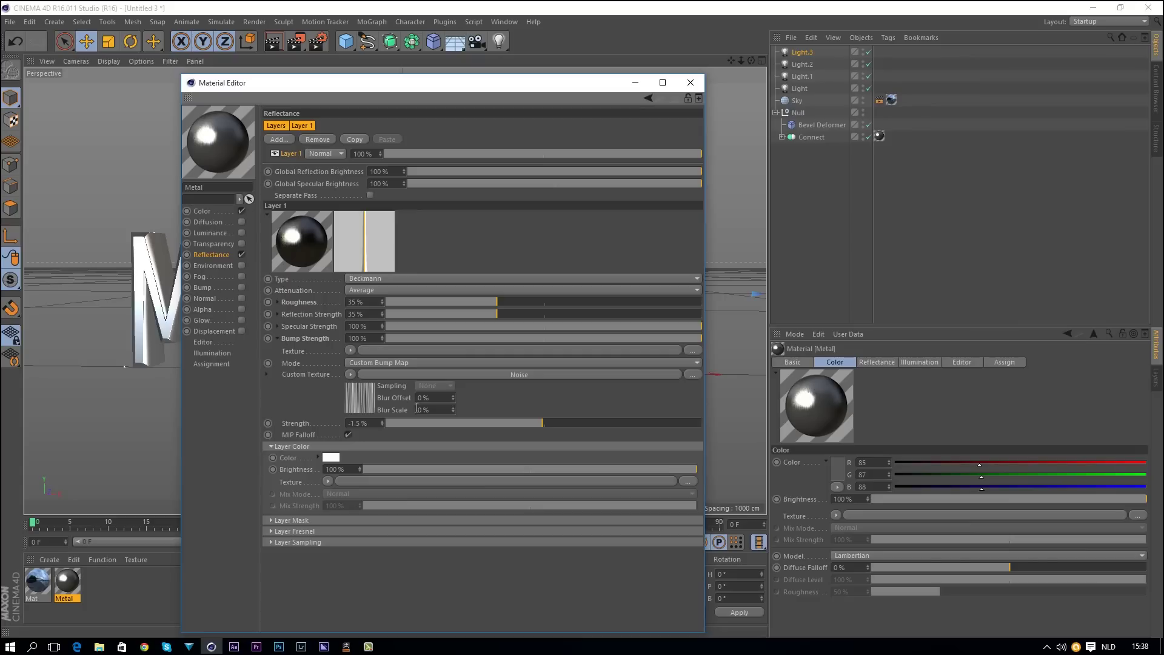
pyautogui.doubleClick(371, 423)
pyautogui.write('-1')
pyautogui.click(442, 374)
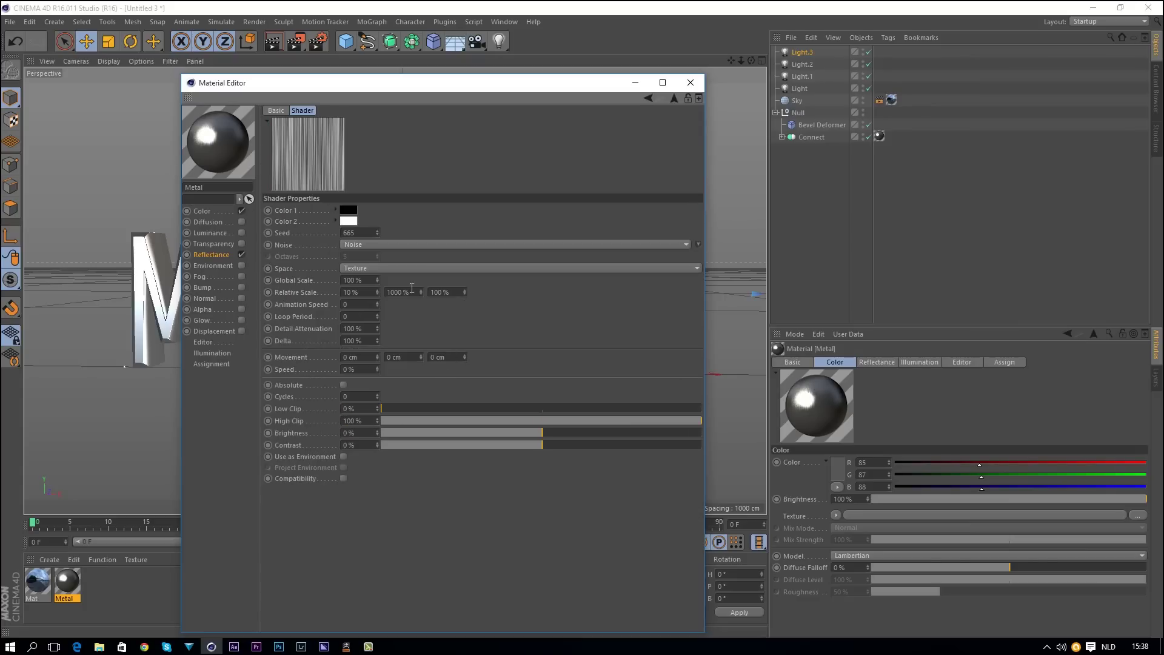
pyautogui.doubleClick(350, 292)
pyautogui.write('5')
pyautogui.press('Return')
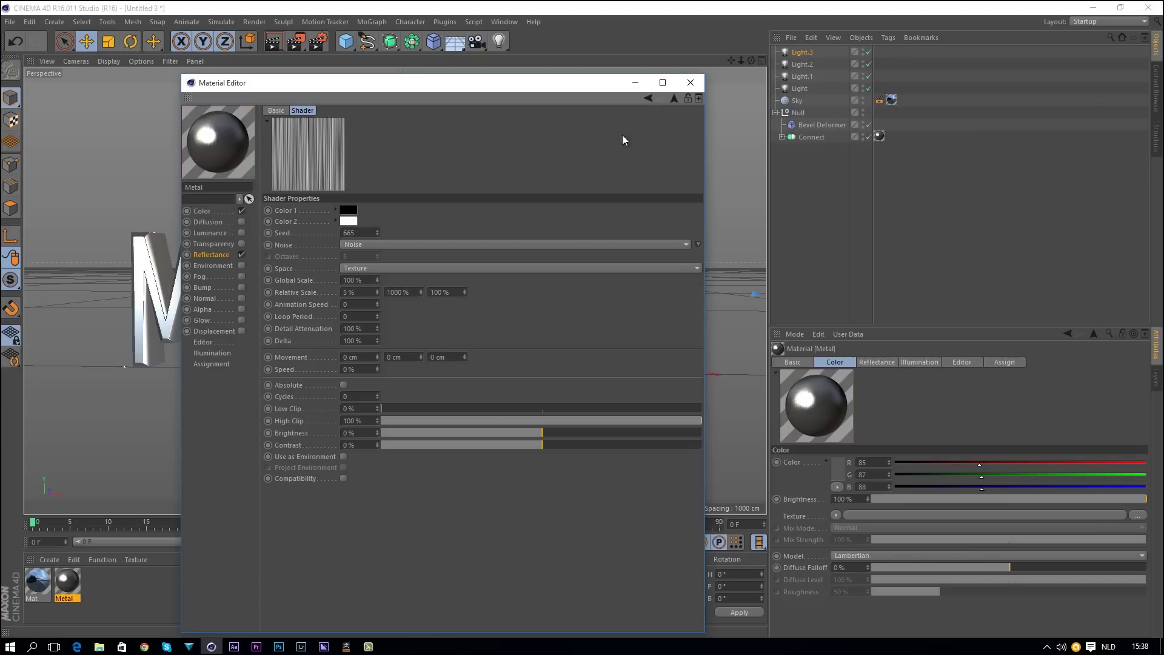
pyautogui.click(648, 98)
# - Set the roughness noise's first relative scale value to 5 % and test-render the text in the Picture Viewer
pyautogui.click(277, 302)
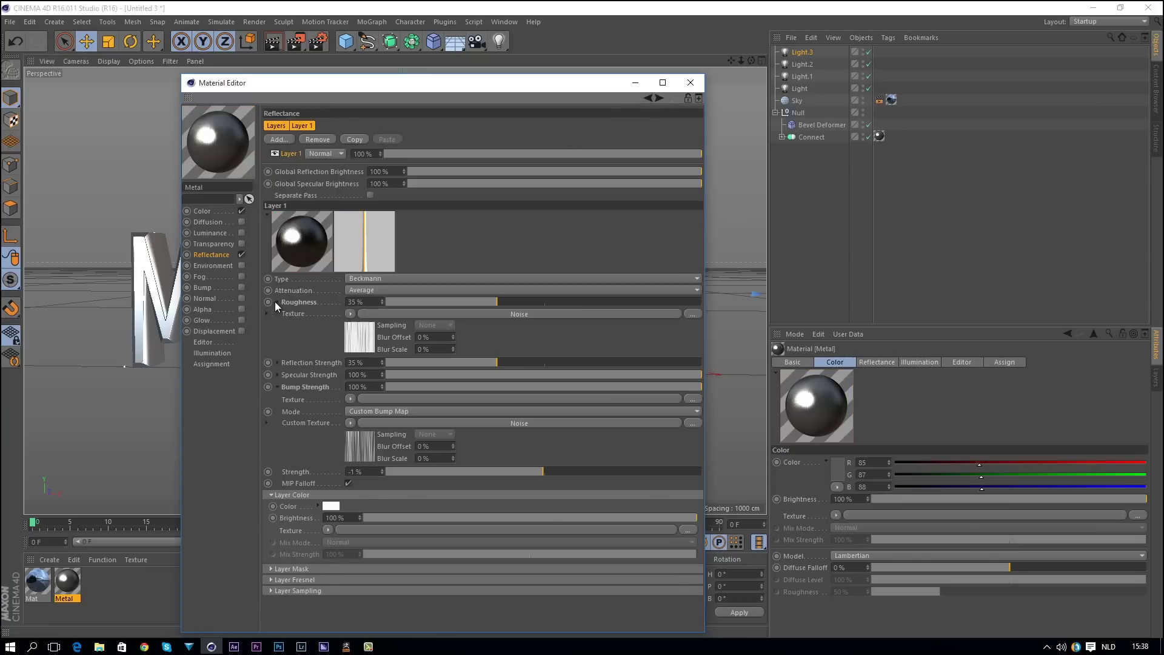
pyautogui.click(379, 312)
pyautogui.doubleClick(363, 293)
pyautogui.write('5')
pyautogui.press('Return')
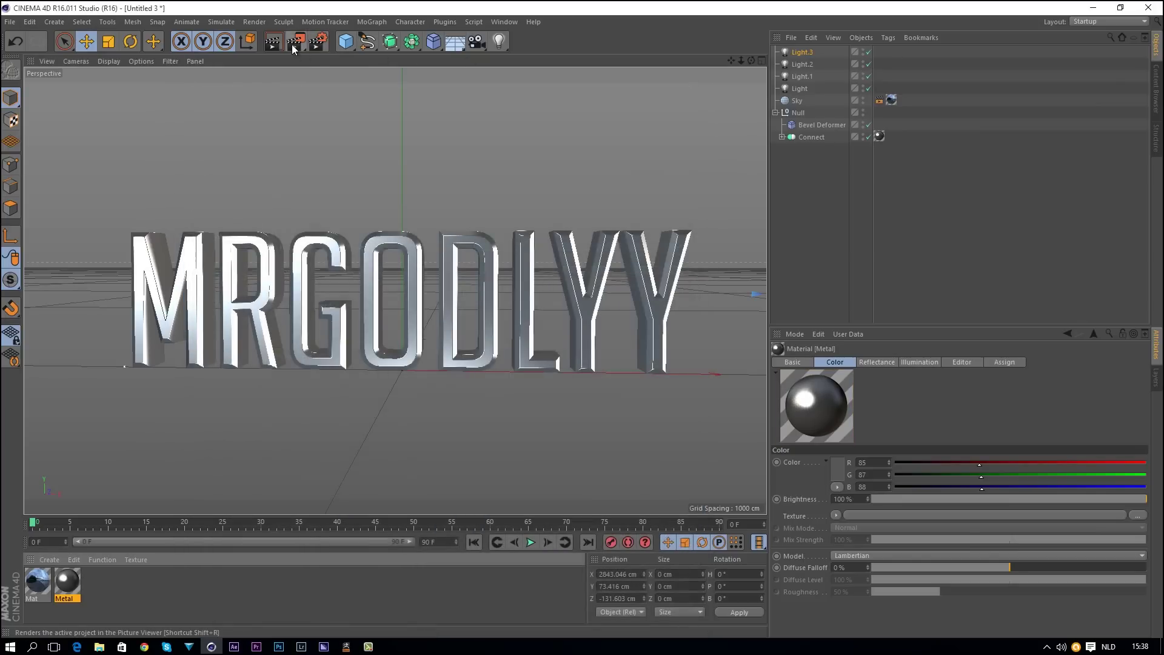
pyautogui.click(294, 42)
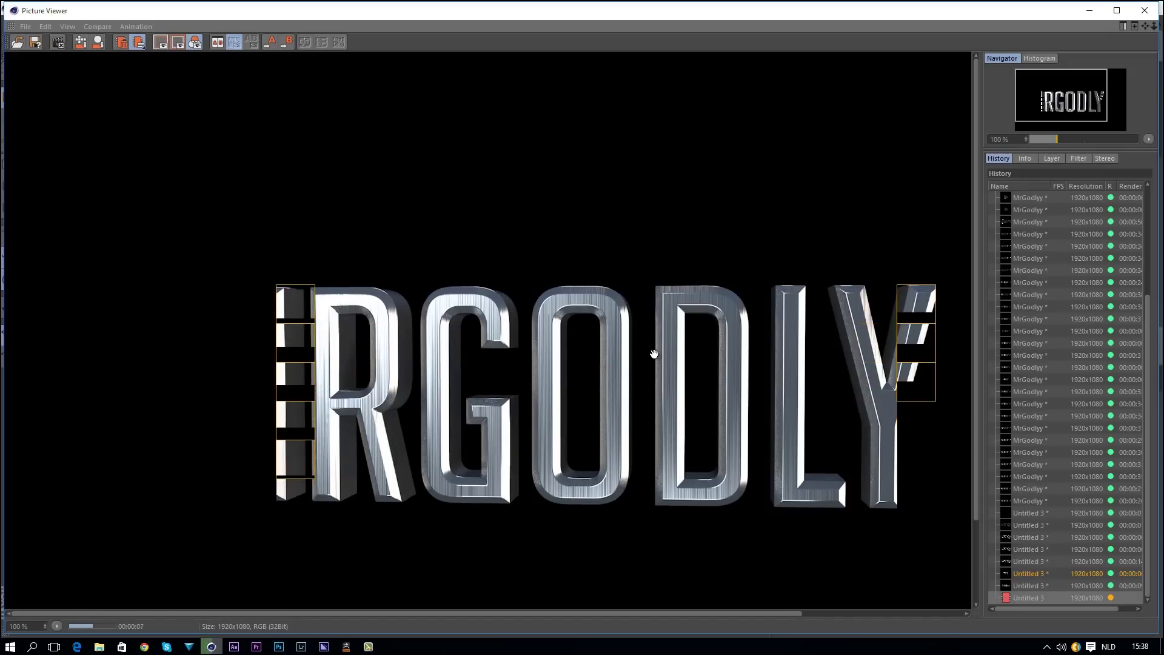
pyautogui.click(1146, 11)
# - Raise the brightness of the Metal material's roughness noise to about 58 %
pyautogui.doubleClick(74, 583)
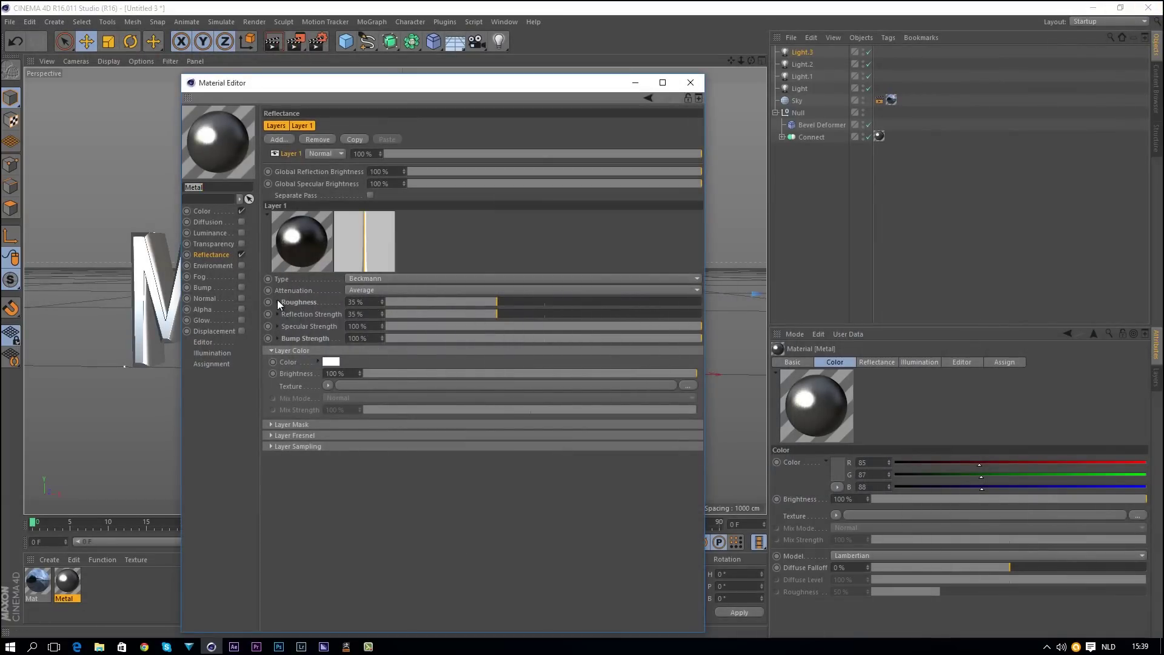
pyautogui.click(277, 302)
pyautogui.click(428, 321)
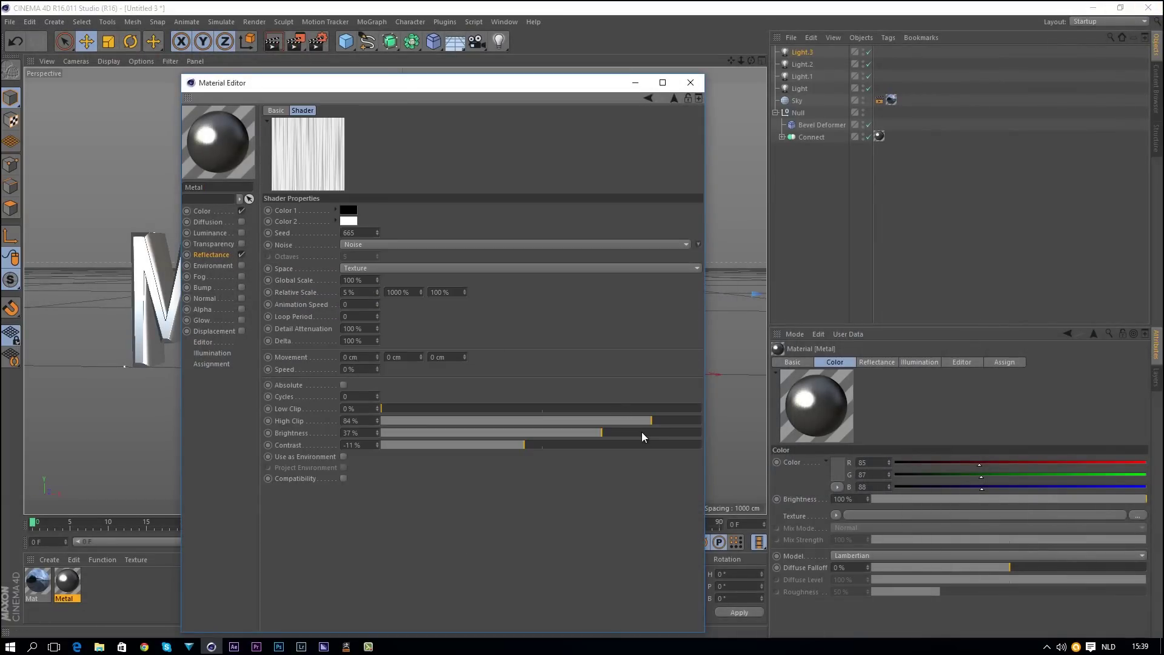
pyautogui.moveTo(656, 436); pyautogui.dragTo(633, 429)
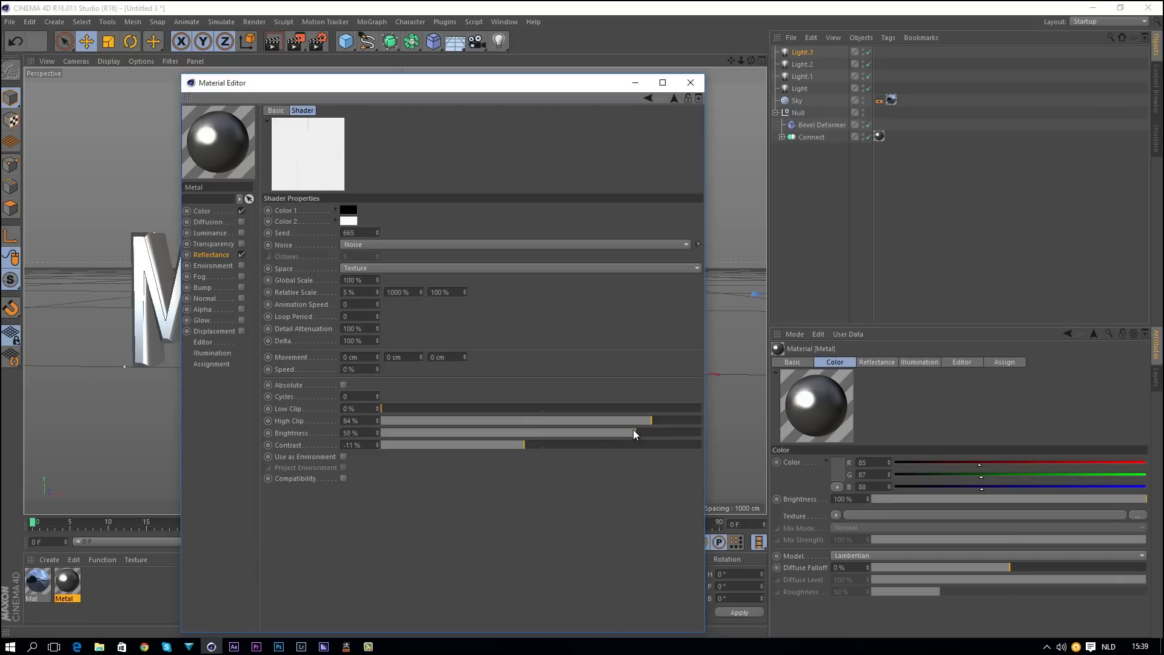
pyautogui.click(690, 83)
# - Render the text again to check the brighter roughness noise, stopping the render before it completes
pyautogui.click(295, 41)
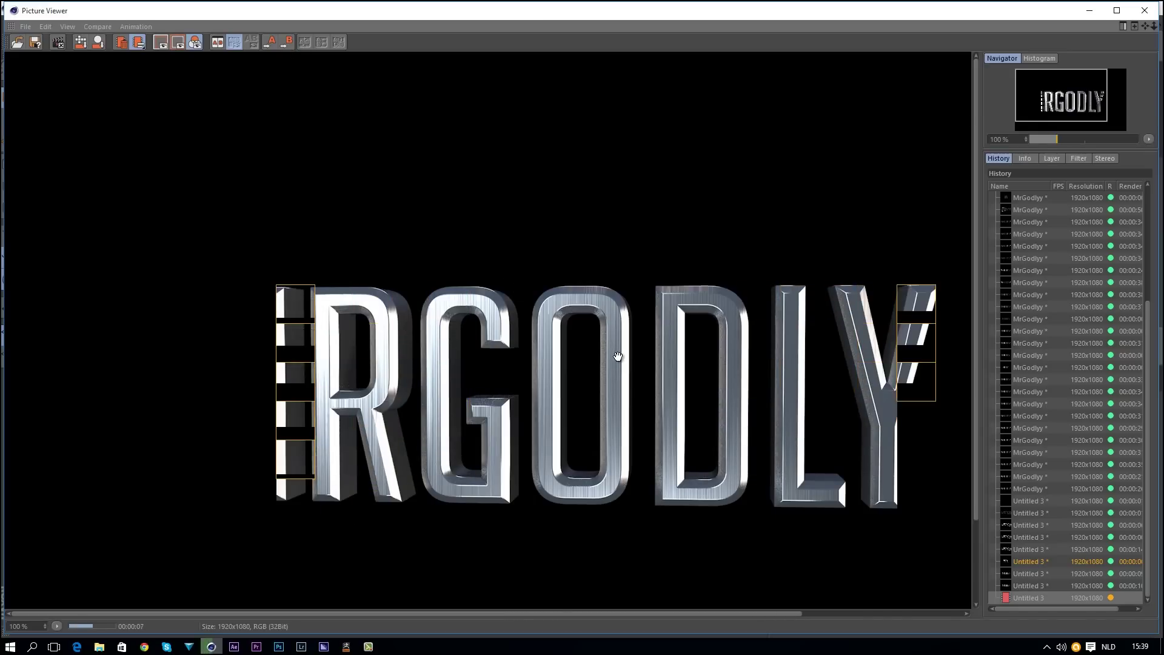
pyautogui.click(1145, 10)
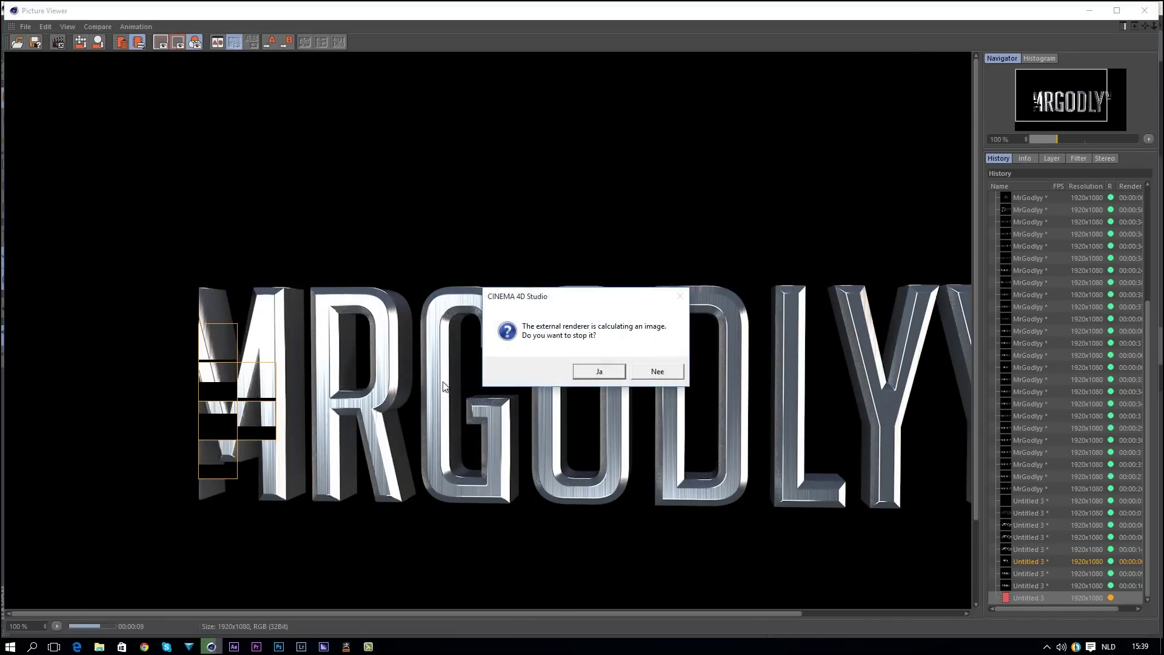
pyautogui.click(594, 371)
# - Set the custom bump map strength of the Metal material's reflectance layer to -0.5 %
pyautogui.doubleClick(68, 581)
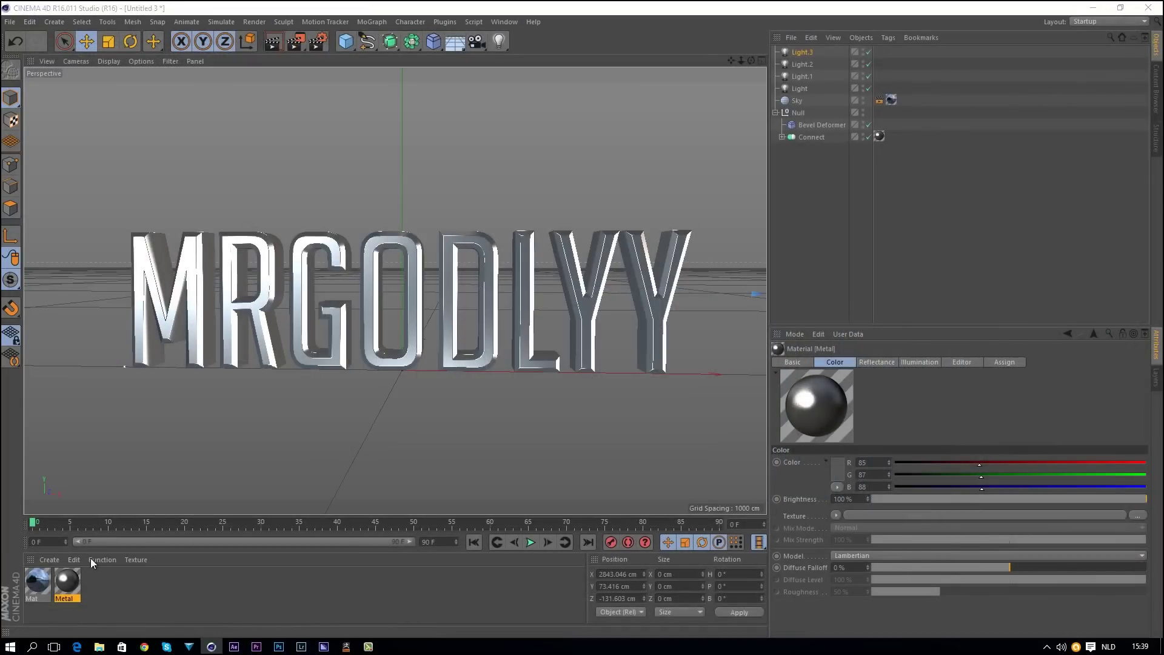
pyautogui.click(278, 338)
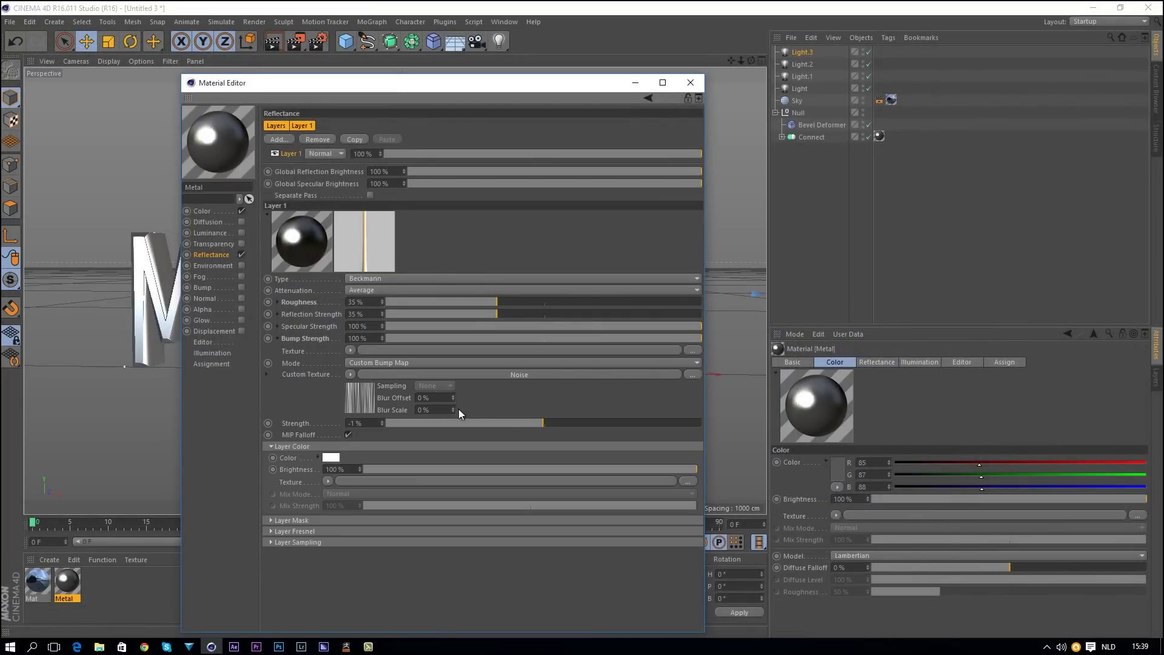
pyautogui.click(369, 423)
pyautogui.write('0.5')
pyautogui.press('Return')
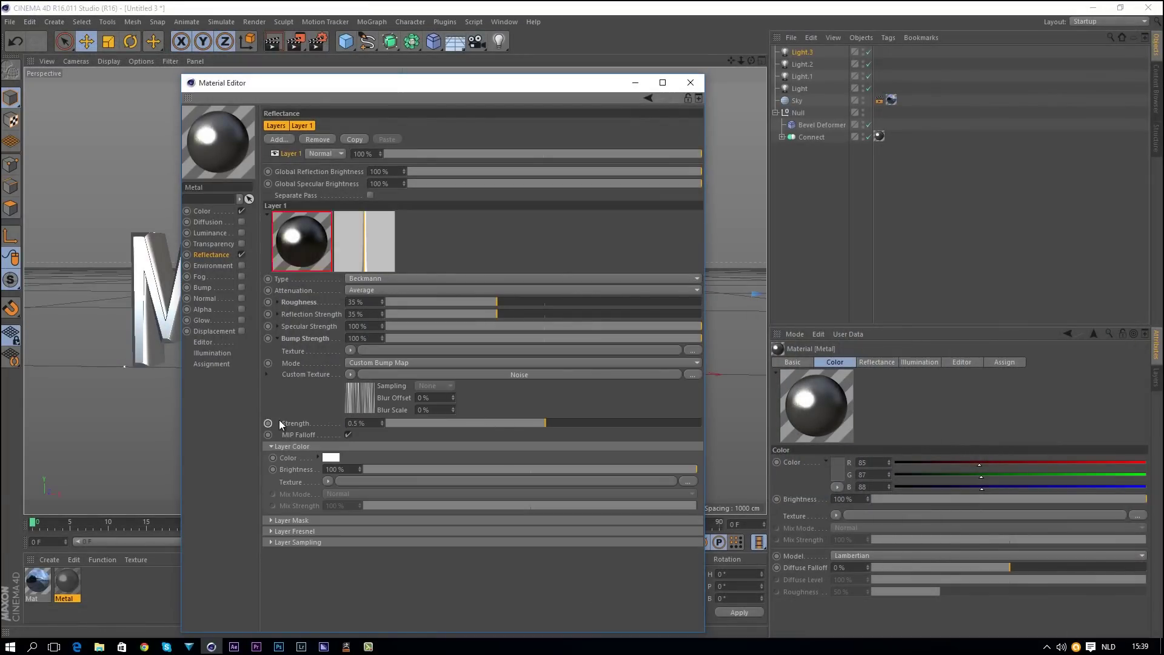
pyautogui.click(372, 423)
pyautogui.write('-0.5')
pyautogui.press('Return')
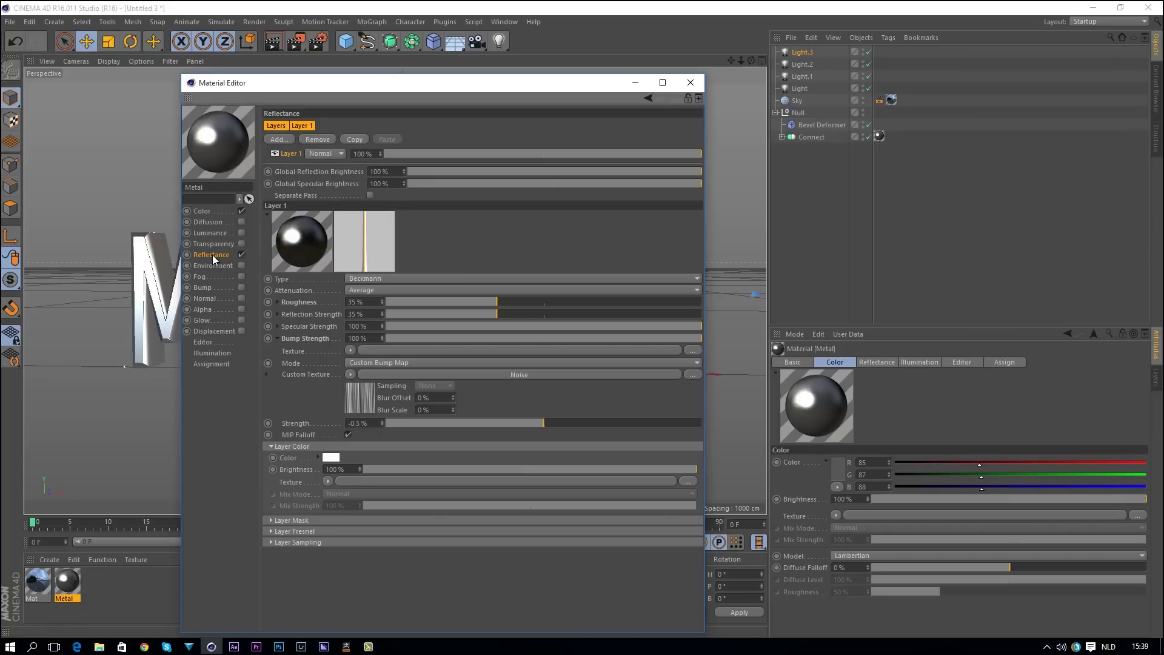
pyautogui.click(691, 82)
# - Lower the intensity of Light.2 to about 42 %
pyautogui.click(801, 64)
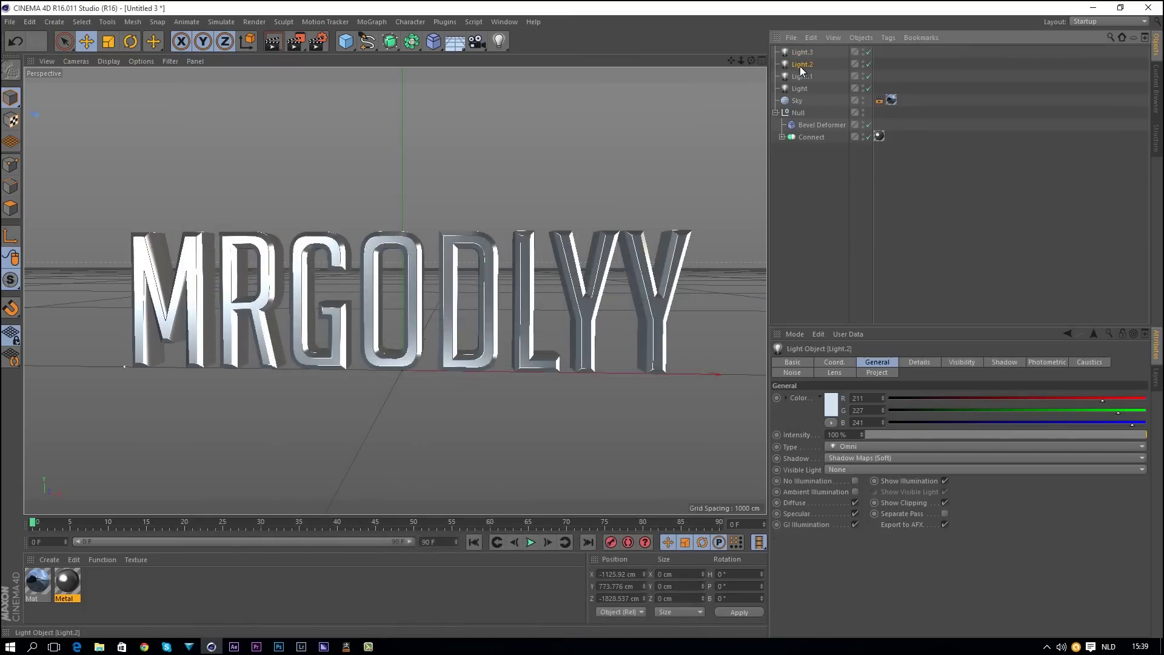
pyautogui.click(801, 77)
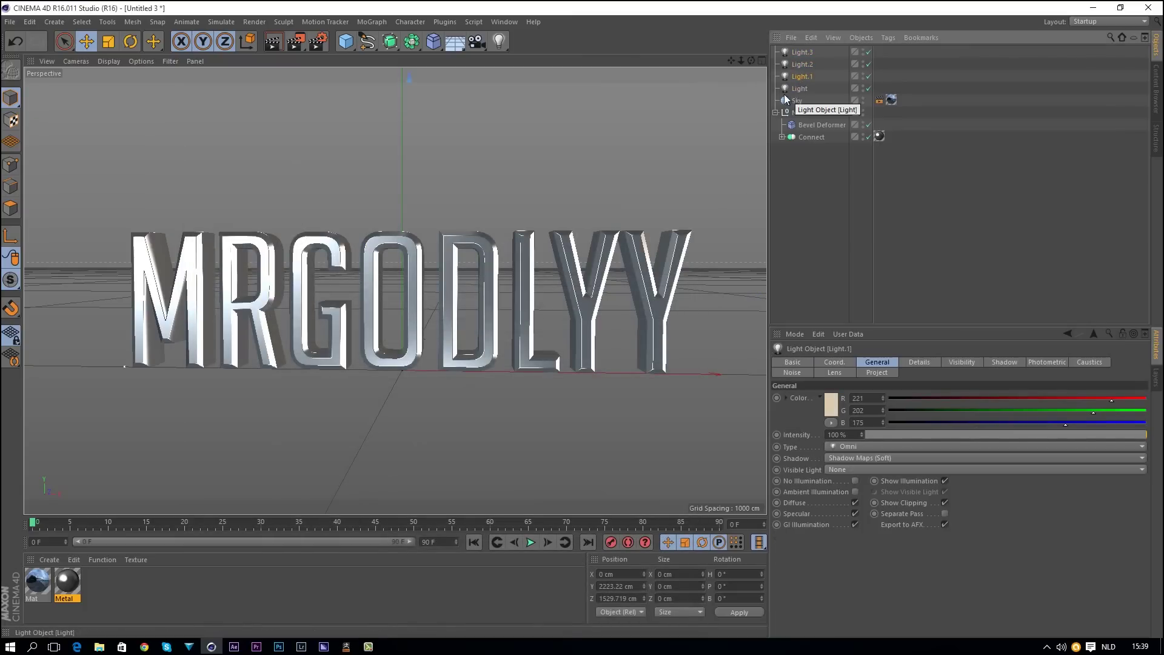
pyautogui.keyDown('alt'); pyautogui.moveTo(628, 155); pyautogui.dragTo(463, 227, button='right'); pyautogui.keyUp('alt')
pyautogui.keyDown('alt'); pyautogui.moveTo(470, 219); pyautogui.dragTo(649, 206); pyautogui.keyUp('alt')
pyautogui.click(674, 192)
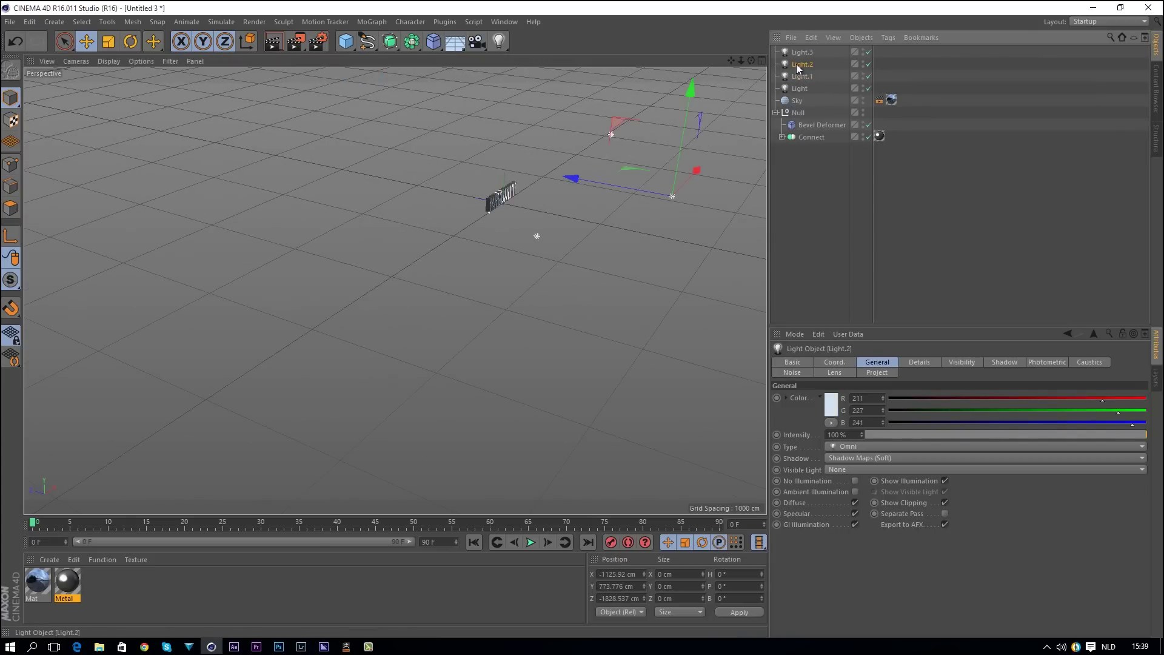
pyautogui.click(900, 435)
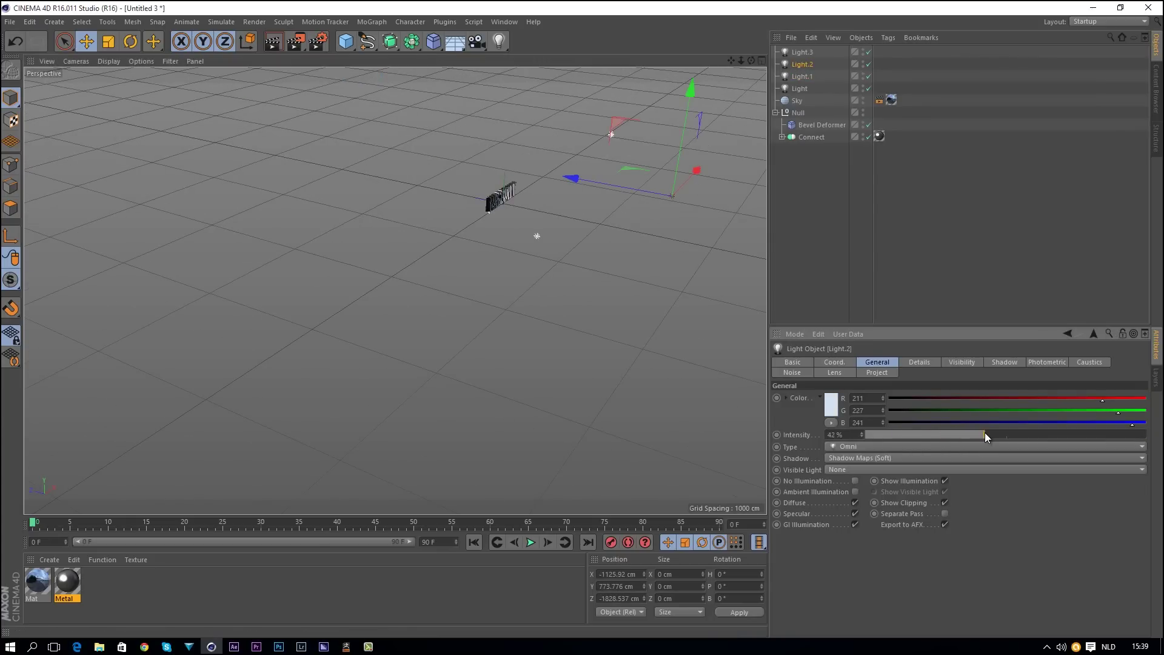
# - Render the whole text from an angled view in the Picture Viewer to check the dimmed light, then close the viewer
pyautogui.keyDown('alt'); pyautogui.moveTo(762, 366); pyautogui.dragTo(497, 255); pyautogui.keyUp('alt')
pyautogui.scroll(6, 690, 205)
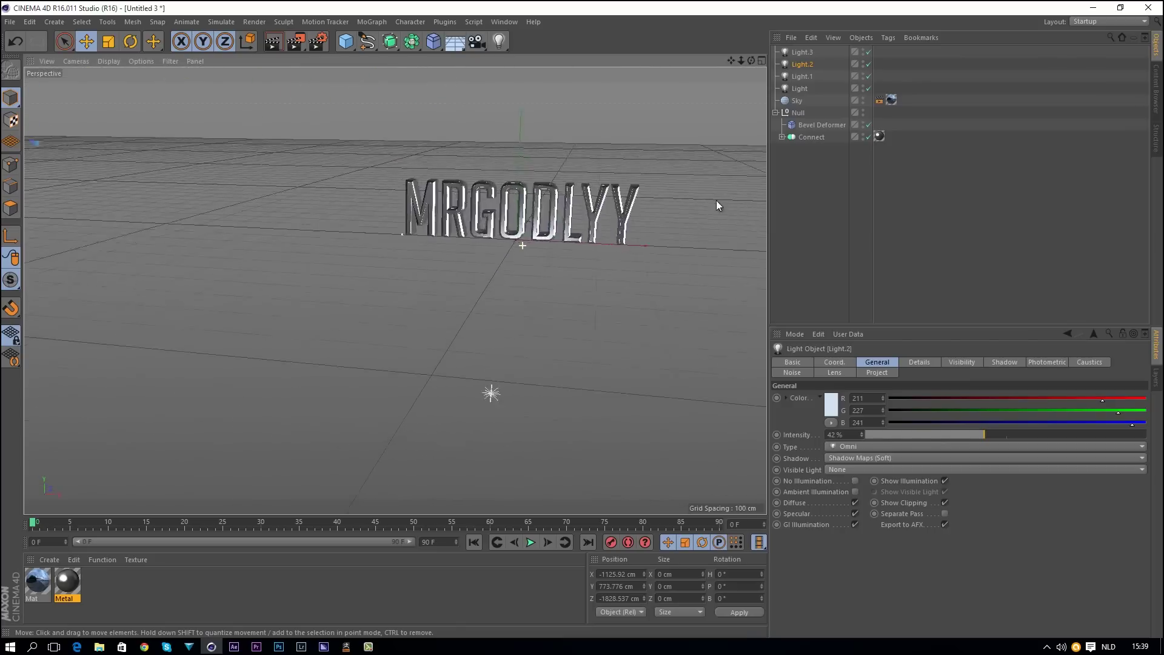
pyautogui.scroll(2, 583, 325)
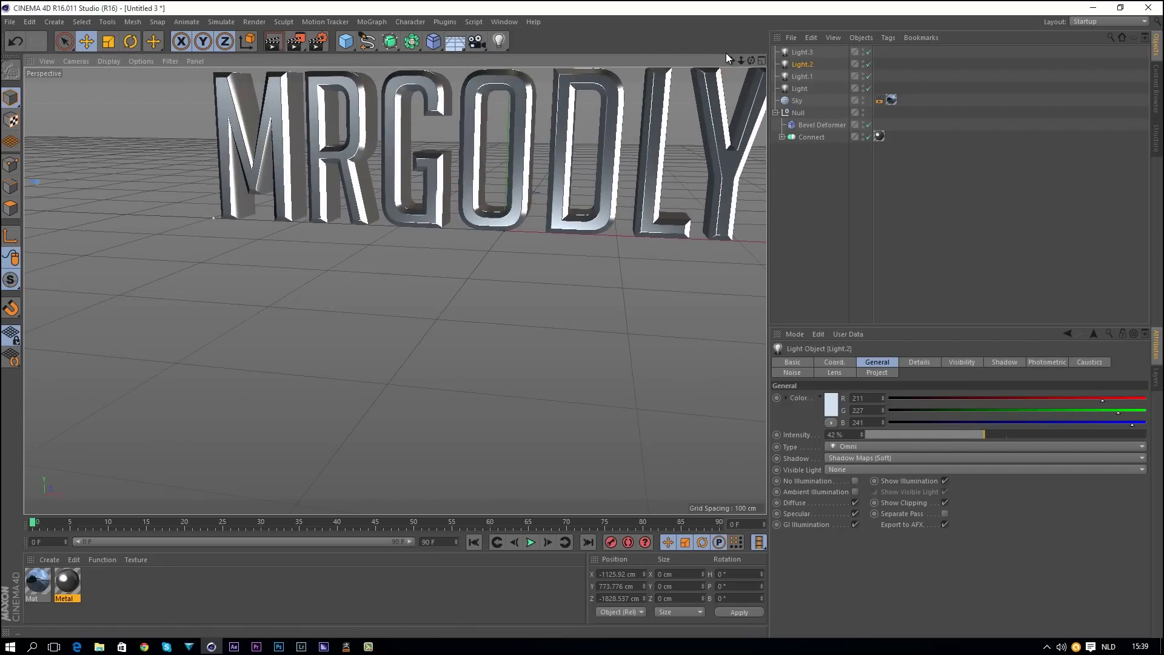
pyautogui.scroll(-3, 580, 322)
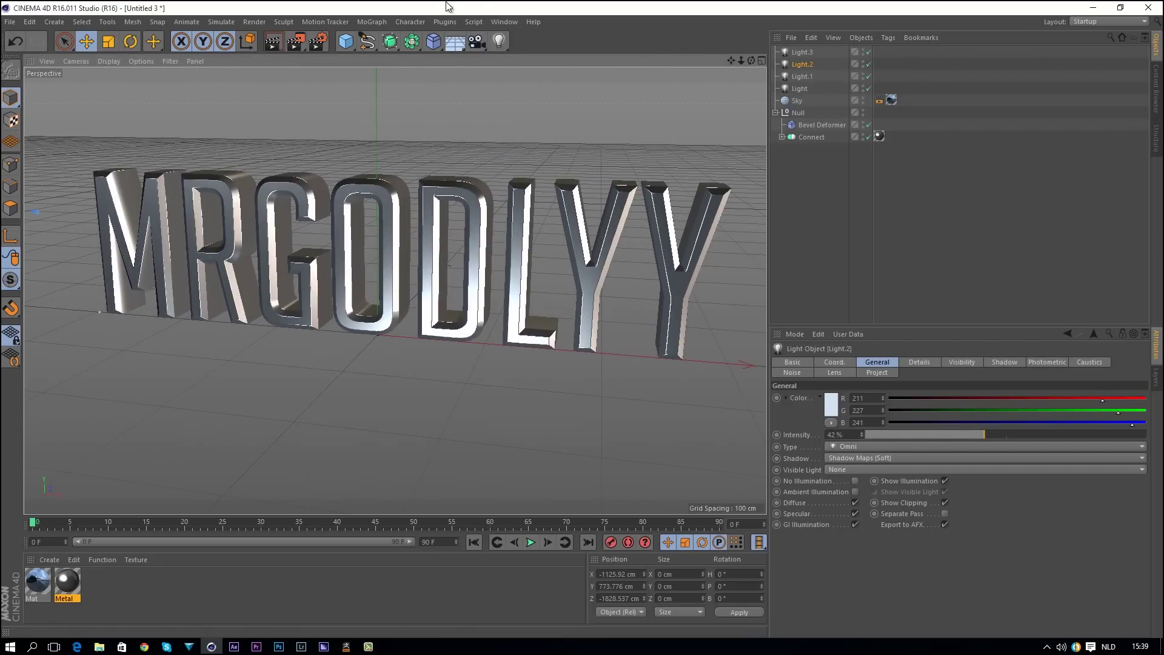
pyautogui.click(295, 41)
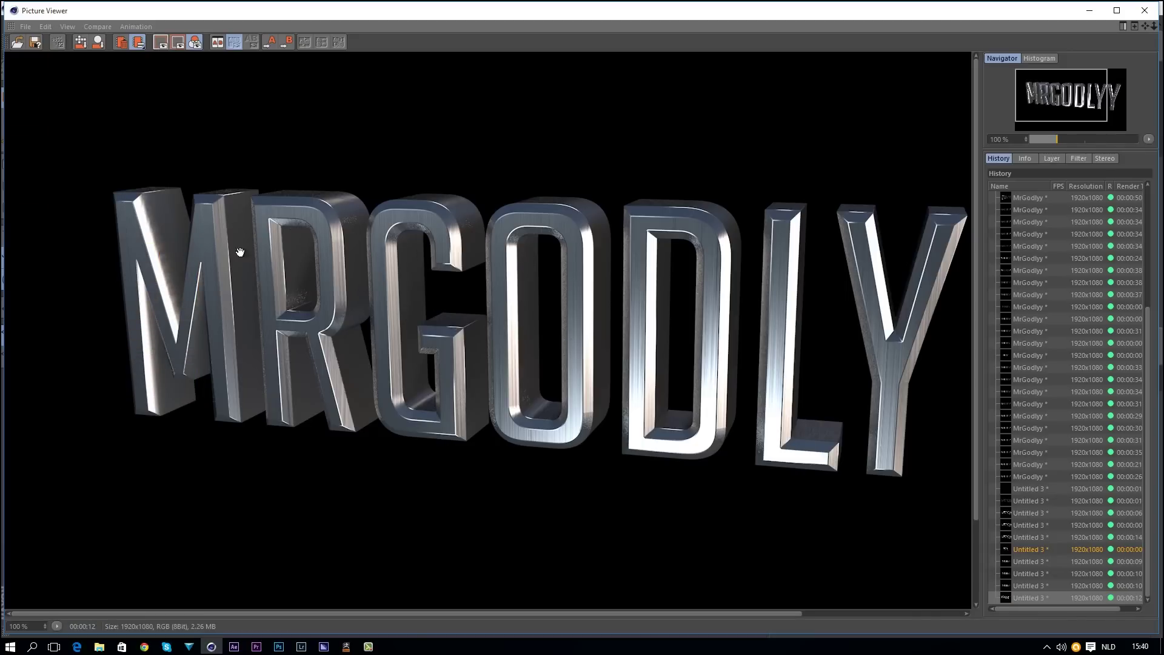
pyautogui.click(1144, 10)
# - Move Light.3 back along its Z axis to about 1896 cm, behind the text
pyautogui.scroll(-5, 685, 117)
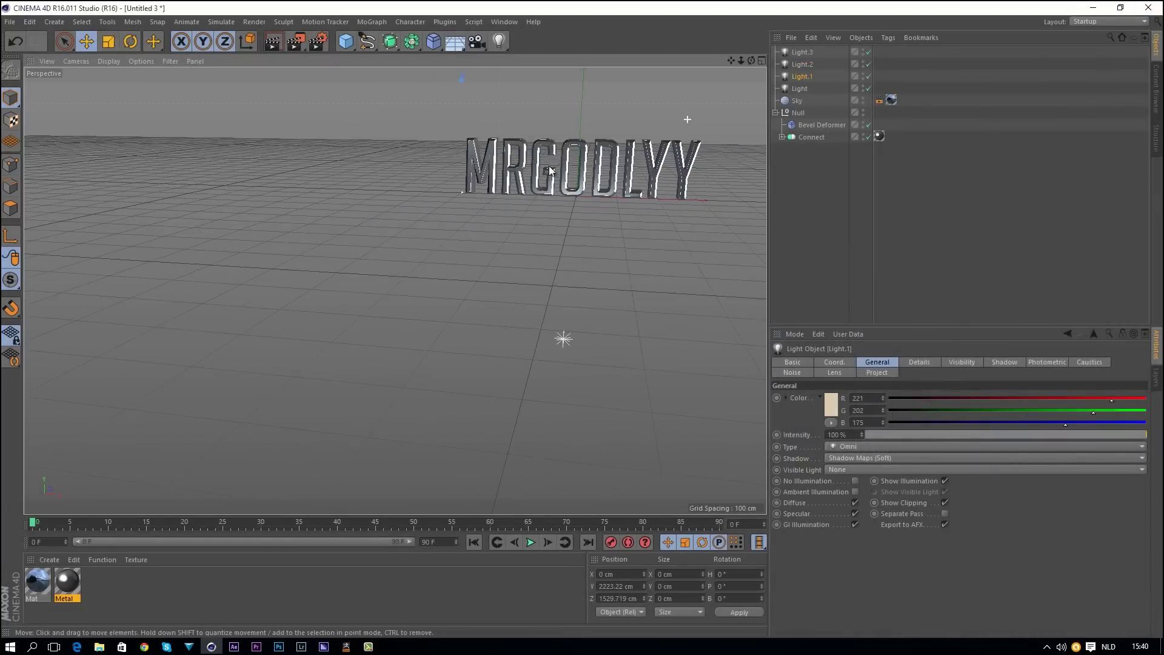
pyautogui.moveTo(731, 61); pyautogui.dragTo(696, 104)
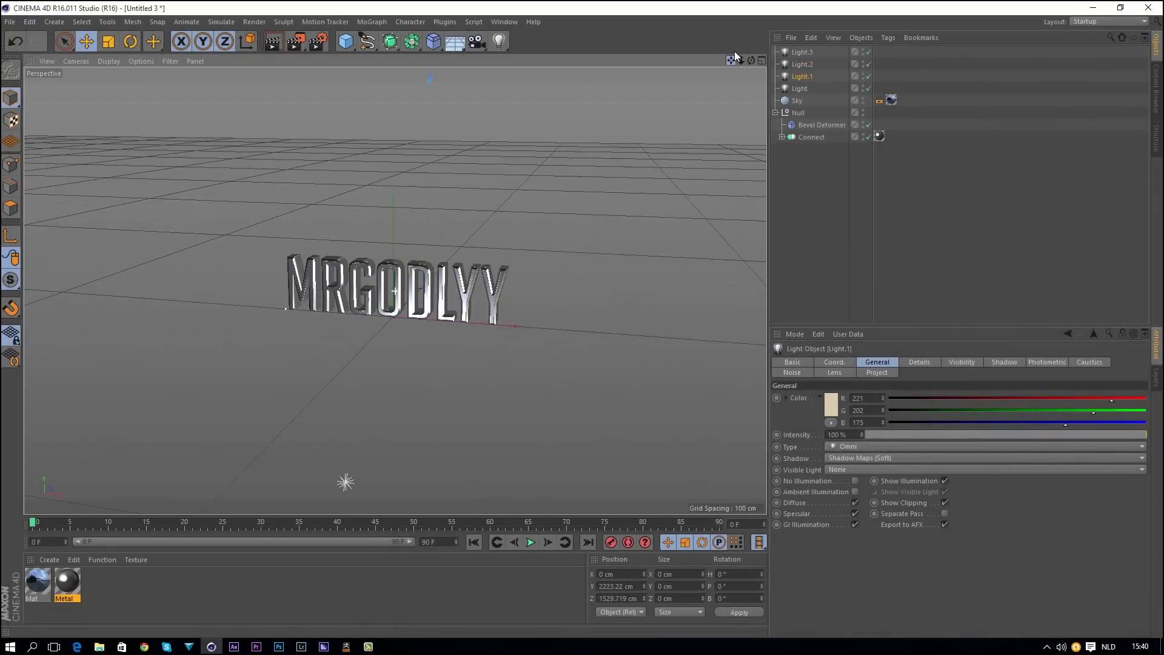
pyautogui.moveTo(731, 60); pyautogui.dragTo(483, 195)
pyautogui.moveTo(740, 57); pyautogui.dragTo(445, 315)
pyautogui.moveTo(735, 57); pyautogui.dragTo(584, 322)
pyautogui.click(802, 89)
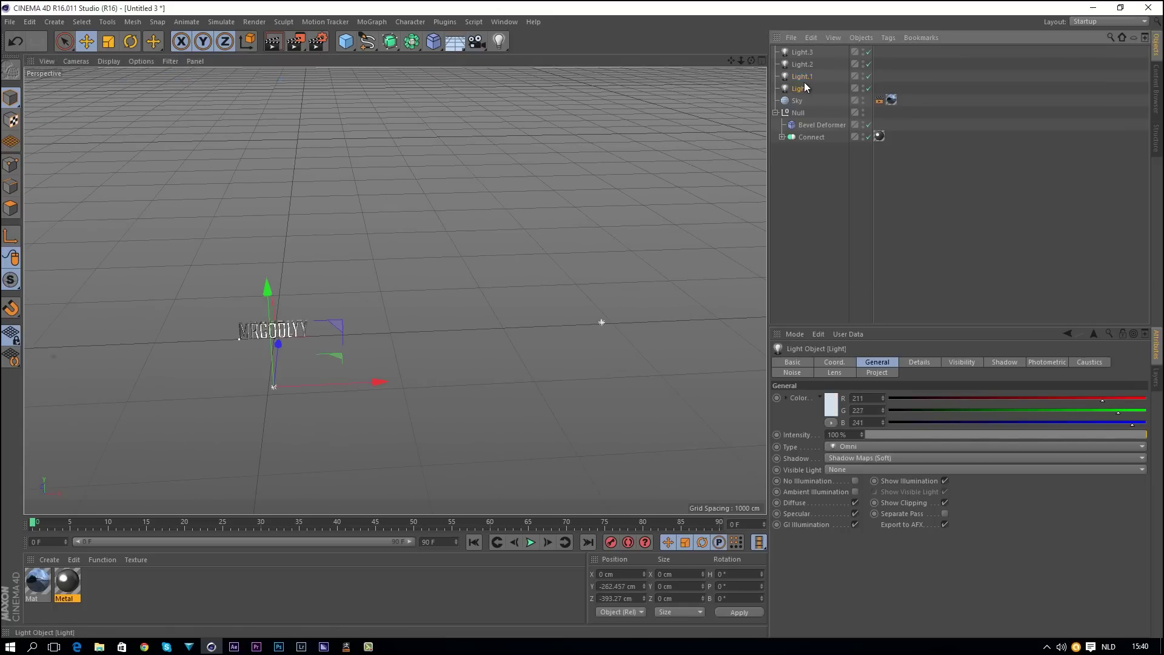
pyautogui.click(801, 76)
pyautogui.click(802, 65)
pyautogui.click(802, 52)
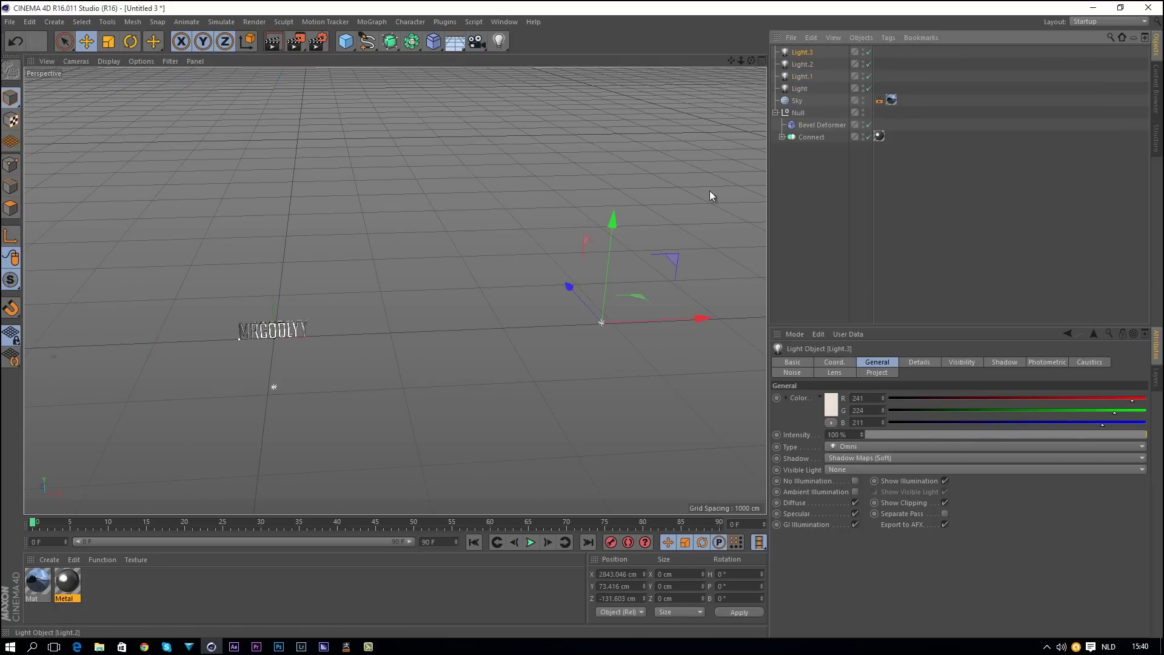
pyautogui.moveTo(567, 286); pyautogui.dragTo(510, 251)
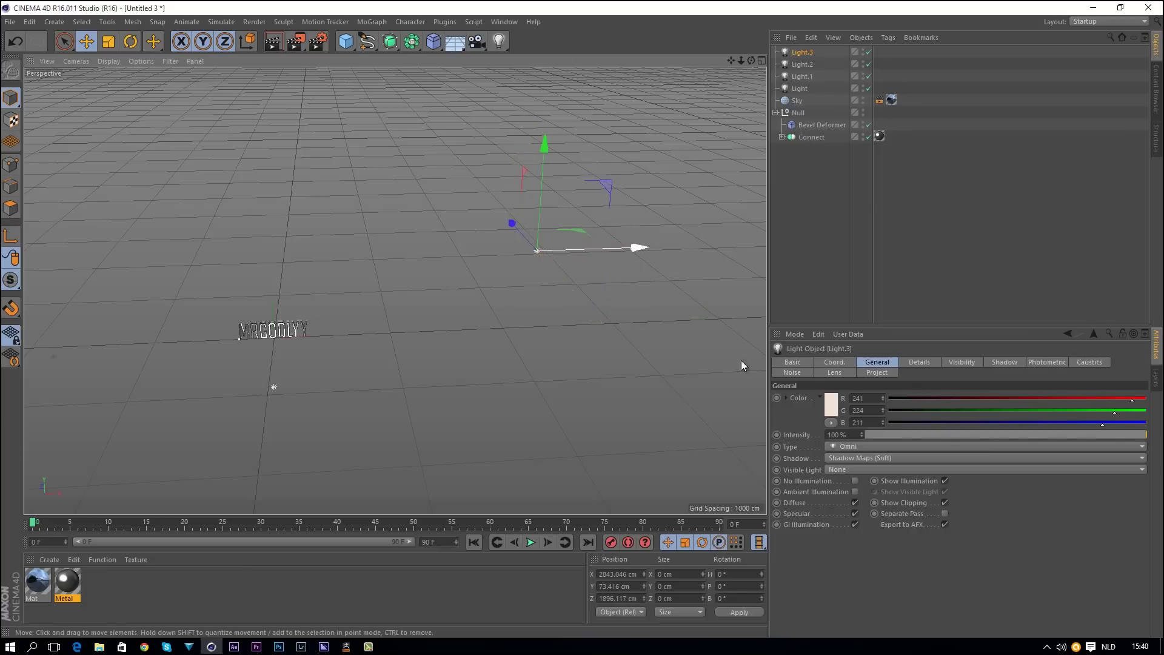
# - Lower the intensity of Light.3 to about 45 %
pyautogui.click(828, 405)
pyautogui.click(844, 459)
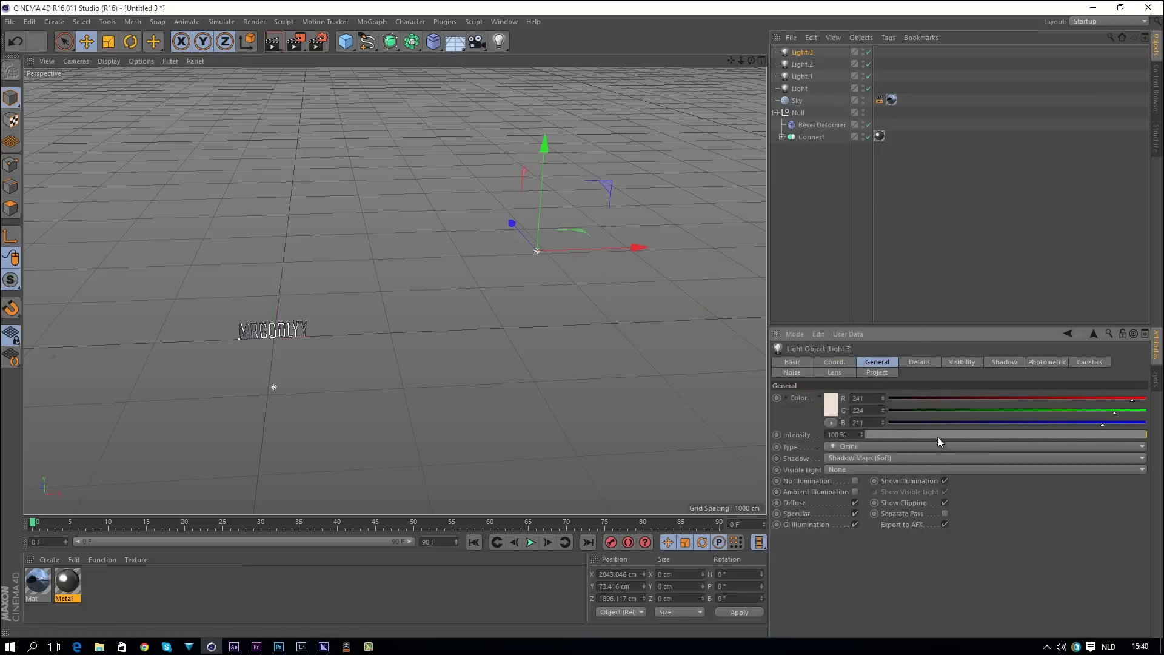
pyautogui.moveTo(974, 435); pyautogui.dragTo(970, 436)
pyautogui.scroll(2, 359, 282)
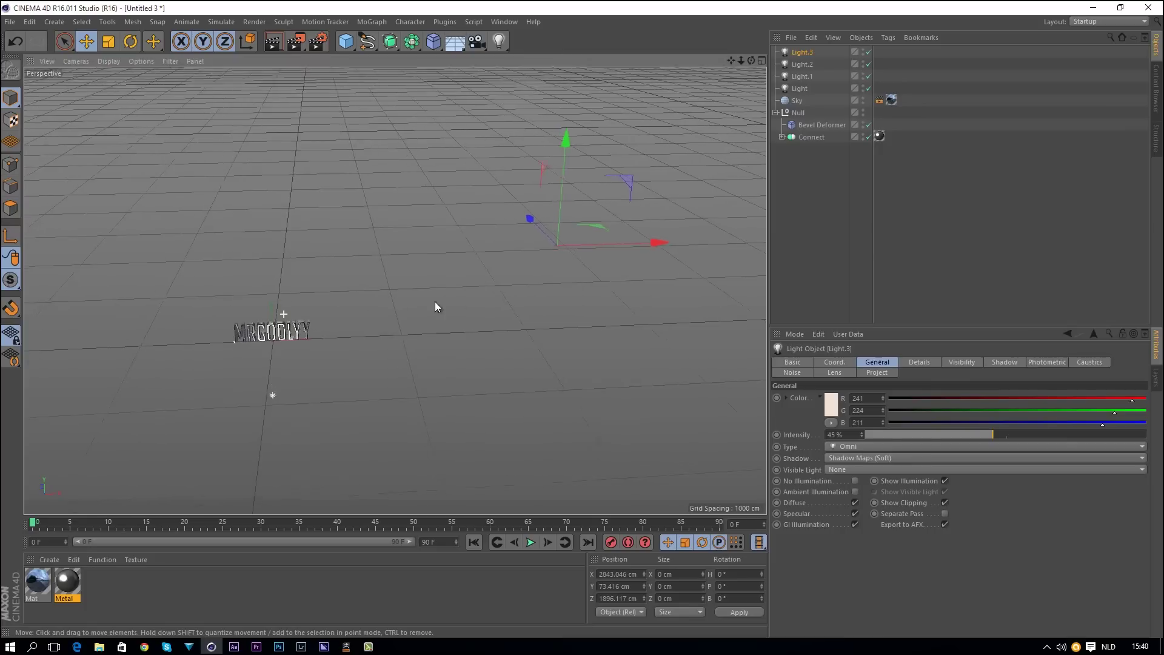
# - Add a camera to the scene and view the text through it from farther away
pyautogui.click(477, 42)
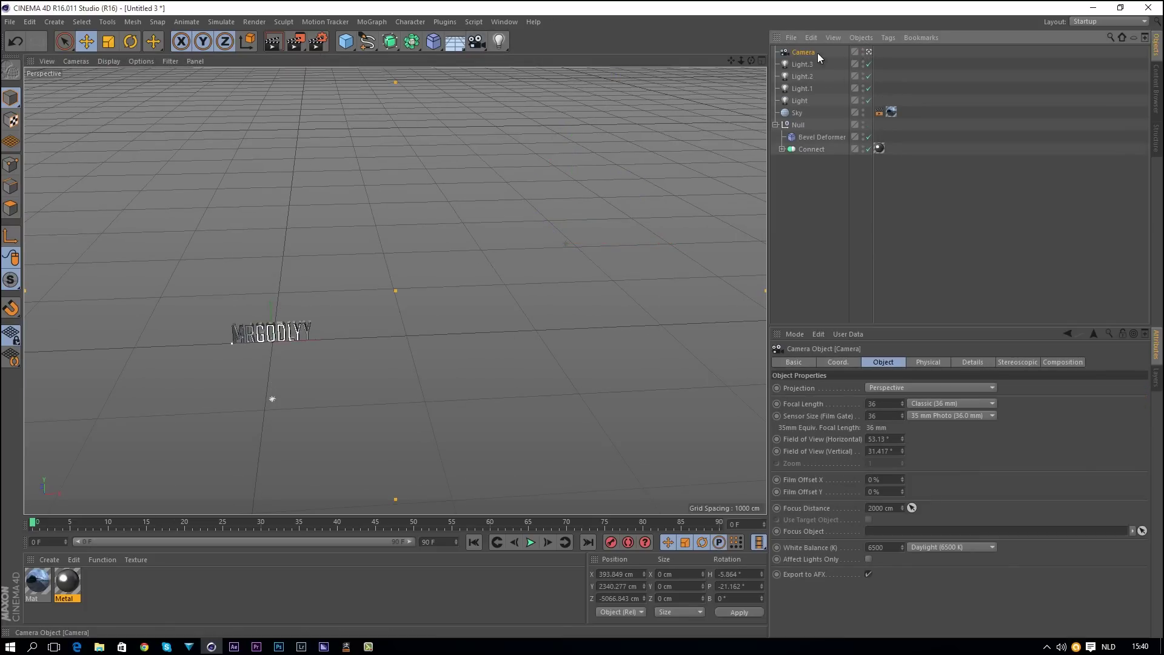
pyautogui.keyDown('alt'); pyautogui.moveTo(402, 258); pyautogui.dragTo(450, 281); pyautogui.keyUp('alt')
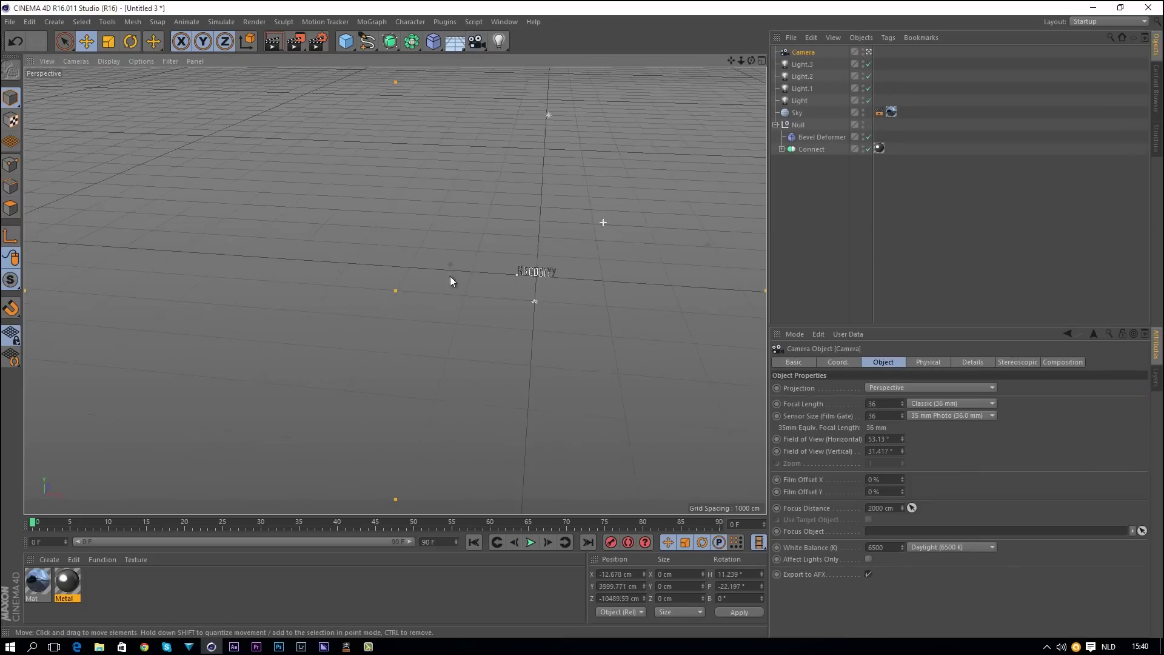
pyautogui.moveTo(731, 61); pyautogui.dragTo(439, 57)
# - Add a second camera, name it Main, and make it the active view camera
pyautogui.click(477, 41)
pyautogui.doubleClick(810, 52)
pyautogui.write('Main')
pyautogui.press('Return')
pyautogui.click(869, 52)
# - Set the Main camera's X, Y and Z position coordinates to 0 cm
pyautogui.click(838, 362)
pyautogui.click(816, 388)
pyautogui.write('0')
pyautogui.press('Return')
pyautogui.click(812, 412)
pyautogui.click(814, 400)
pyautogui.write('0')
pyautogui.press('Return')
pyautogui.click(815, 412)
pyautogui.write('0')
pyautogui.press('Return')
# - Set the Main camera's heading and pitch rotation to 0°
pyautogui.click(961, 388)
pyautogui.write('0')
pyautogui.press('Return')
pyautogui.click(961, 400)
pyautogui.write('0')
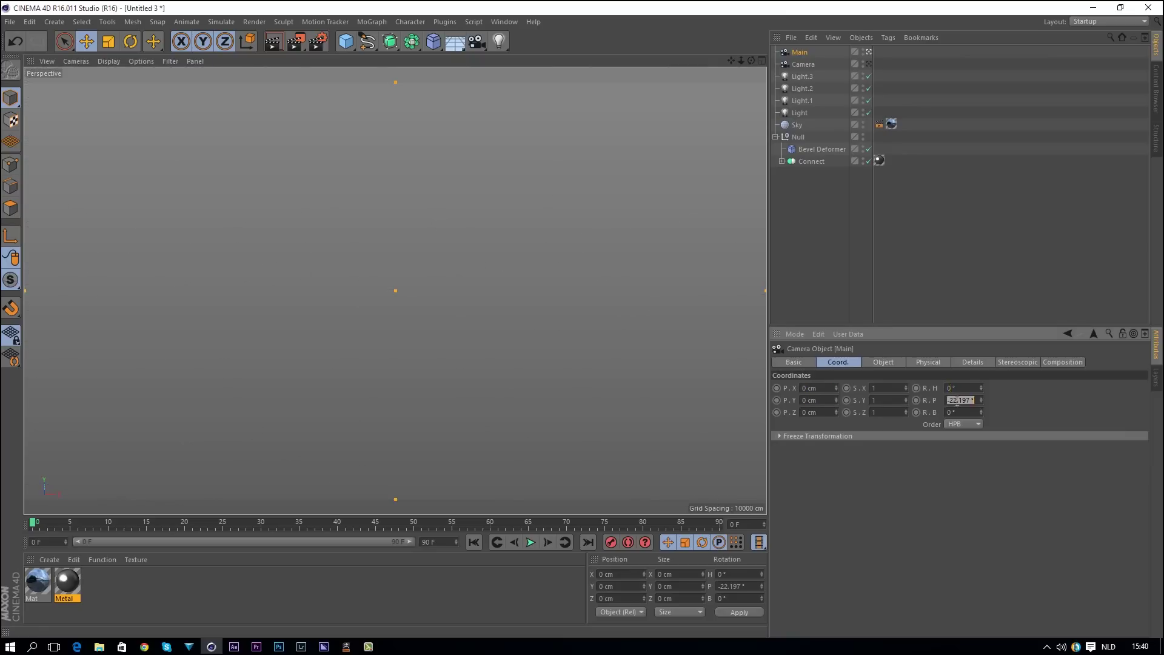
pyautogui.press('Return')
# - Frame the text frontally by moving the Main camera to Y 77 cm and Z -685 cm, and render it in the Picture Viewer
pyautogui.moveTo(836, 413); pyautogui.dragTo(837, 397)
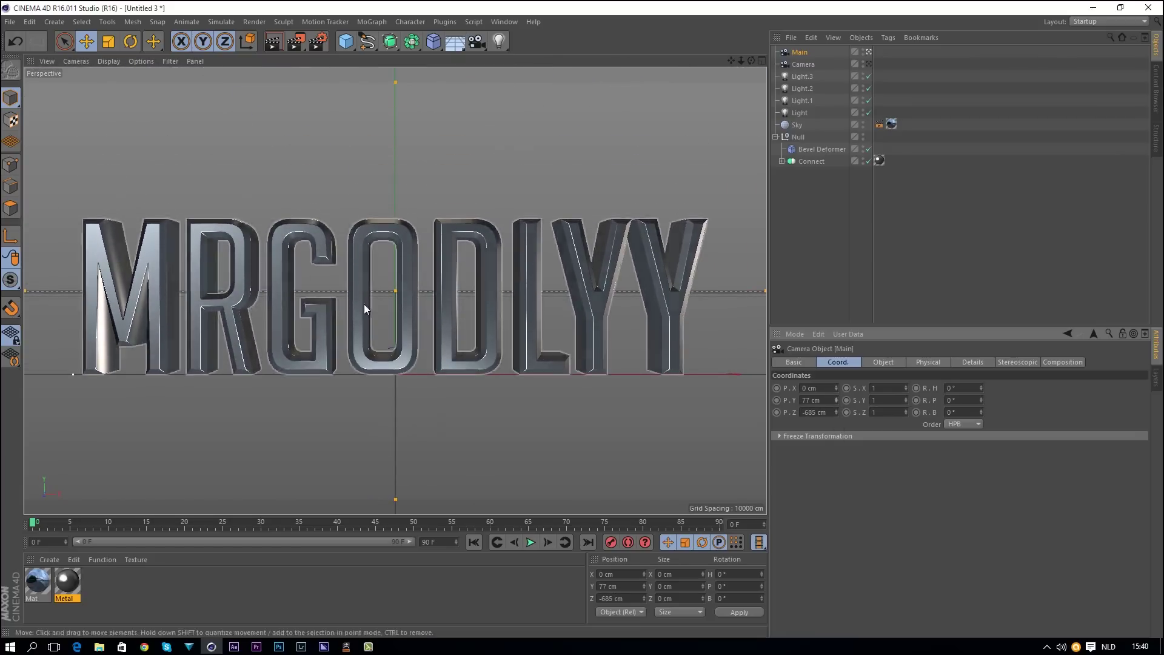
pyautogui.click(297, 43)
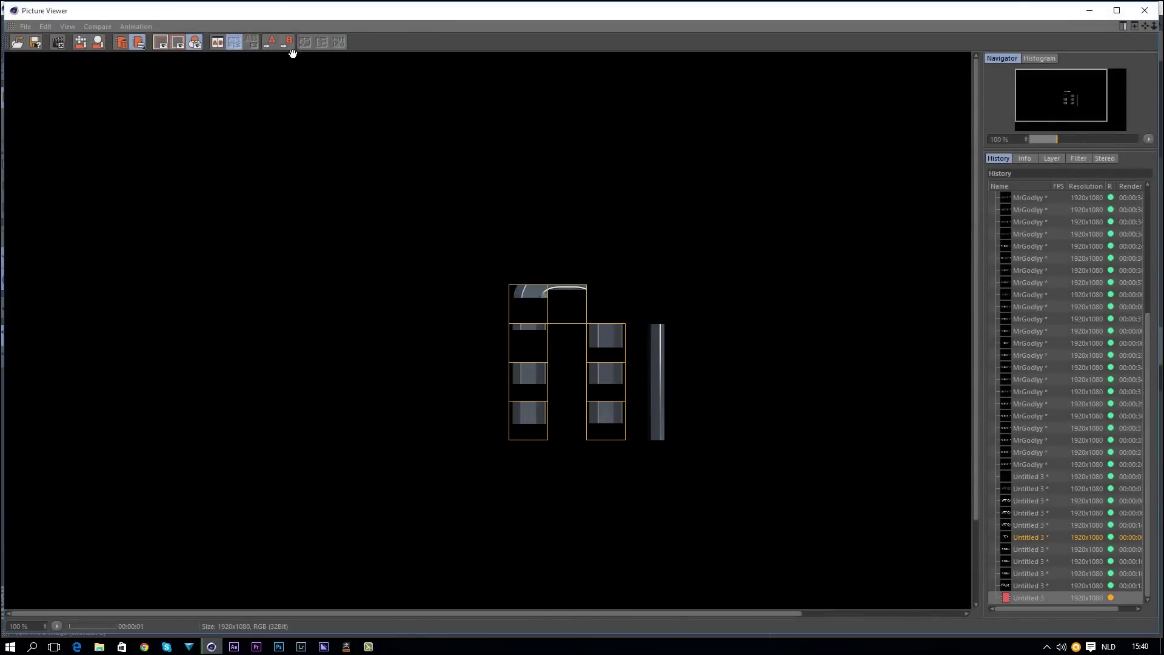